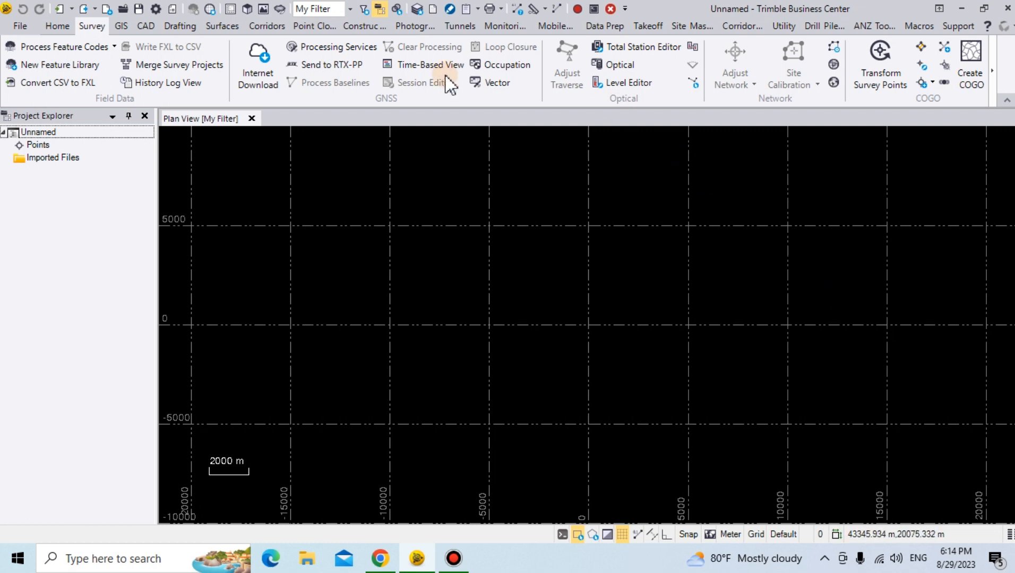
Open the Coordinate System Manager and review its Coordinate Systems, Local Sites, Datum, Ellipsoids and Geoid Models folders.
left_click(211, 9)
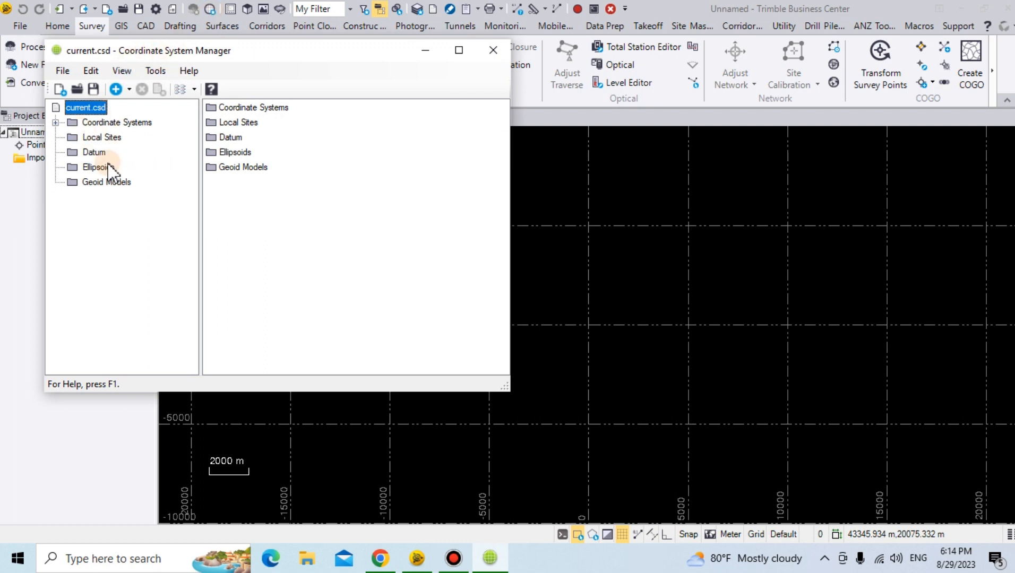
left_click(100, 123)
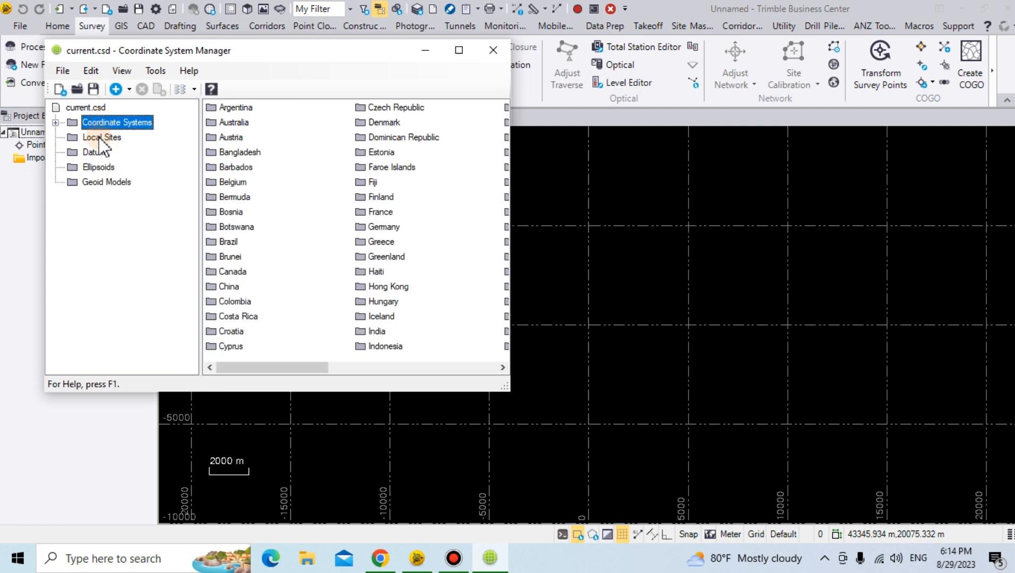
left_click(100, 138)
left_click(101, 153)
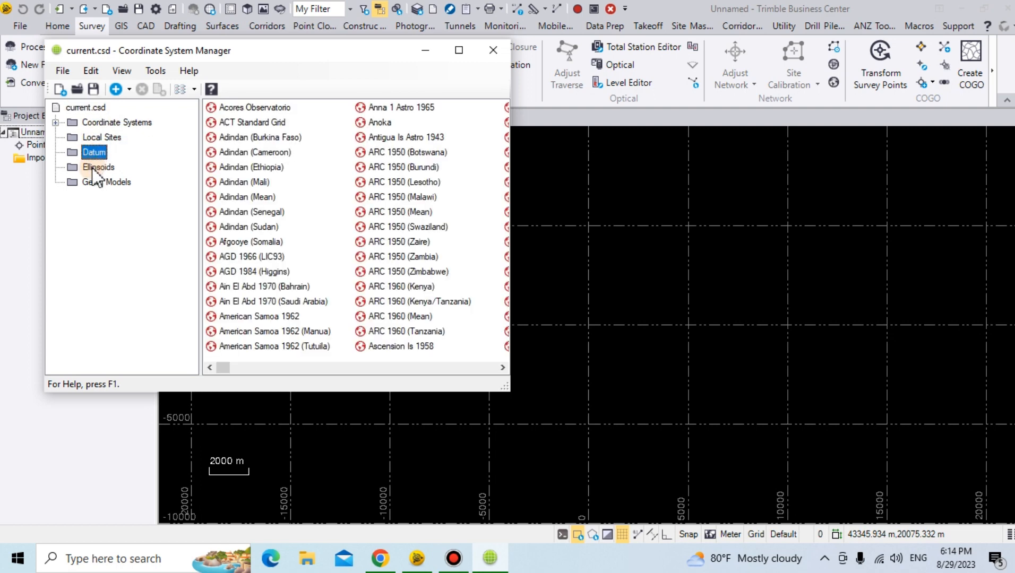
left_click(96, 169)
left_click(95, 183)
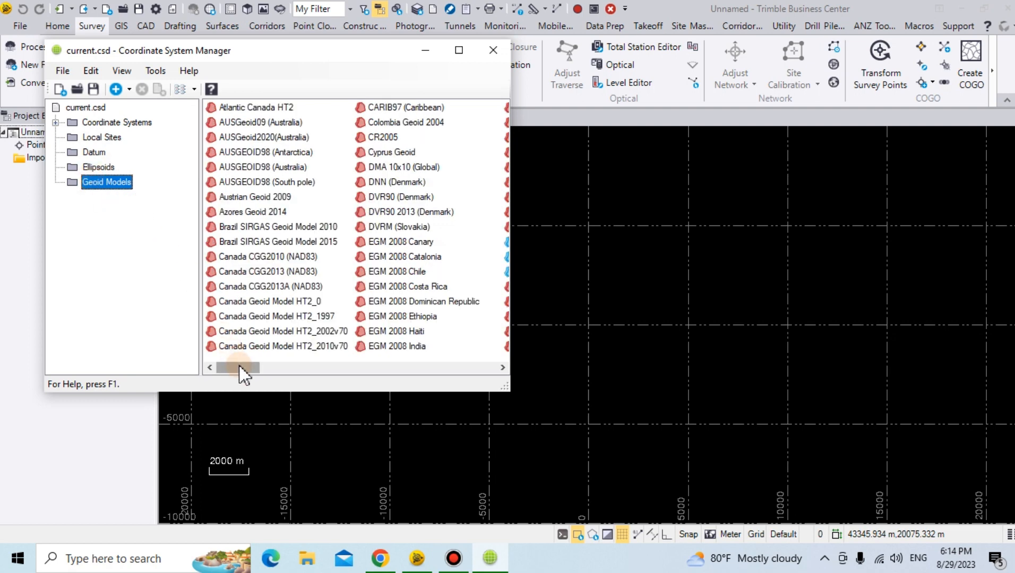
Examine the EGM_08, EGM08 and EGM-08 entries in the list of geoid models.
left_click_drag(242, 371, 255, 373)
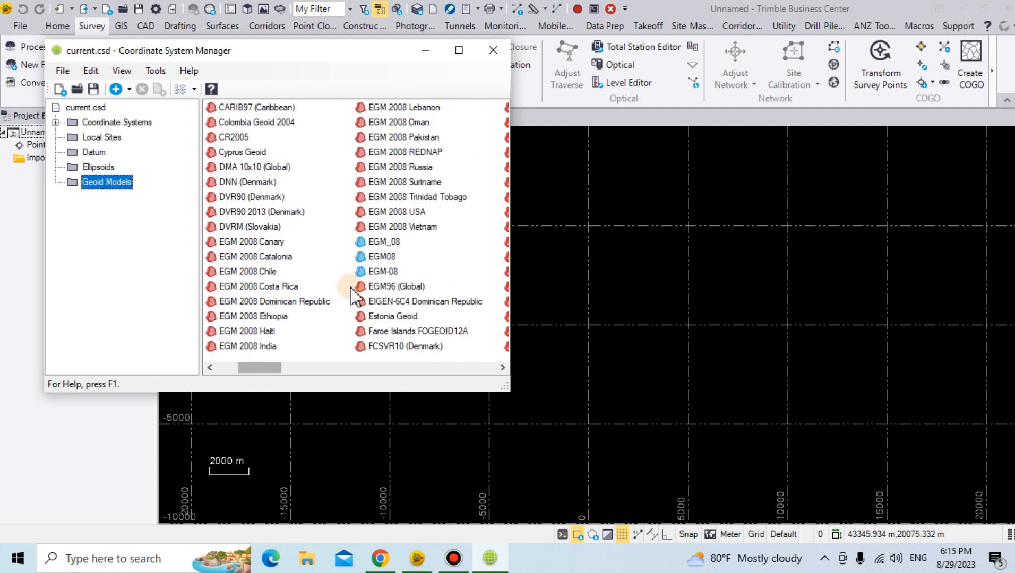
left_click(378, 244)
left_click(381, 257)
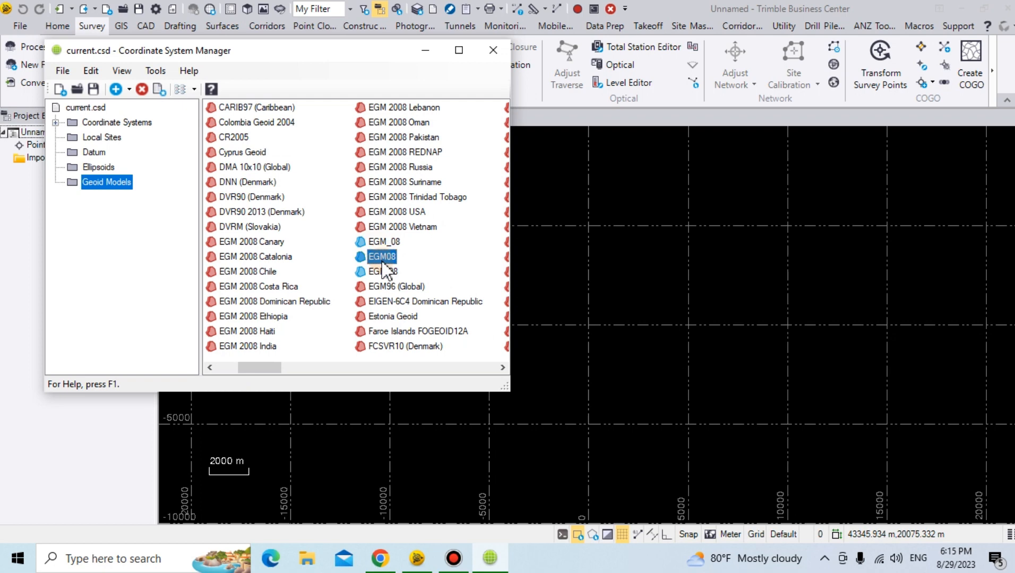
left_click(383, 271)
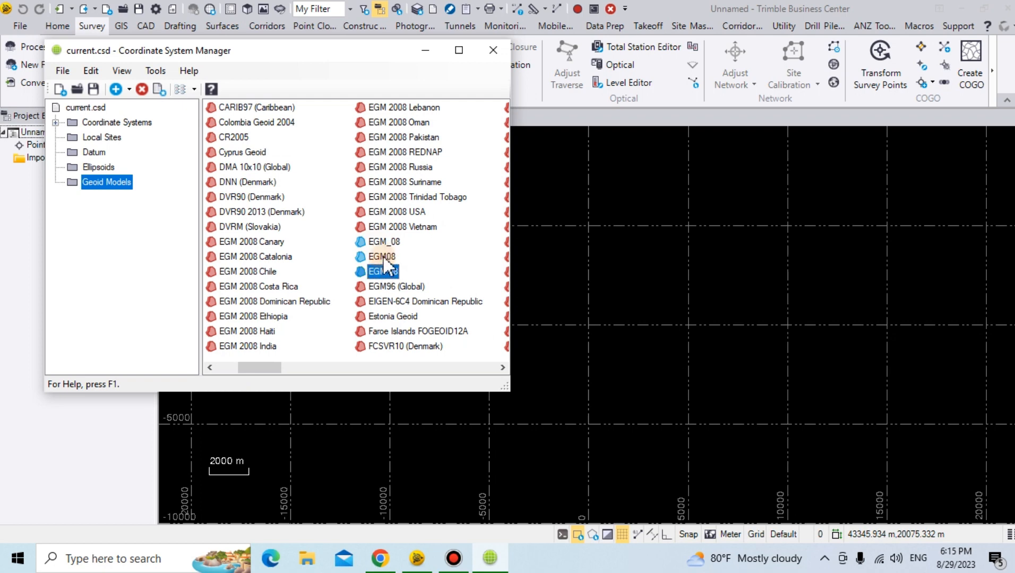
left_click(384, 258)
left_click(384, 247)
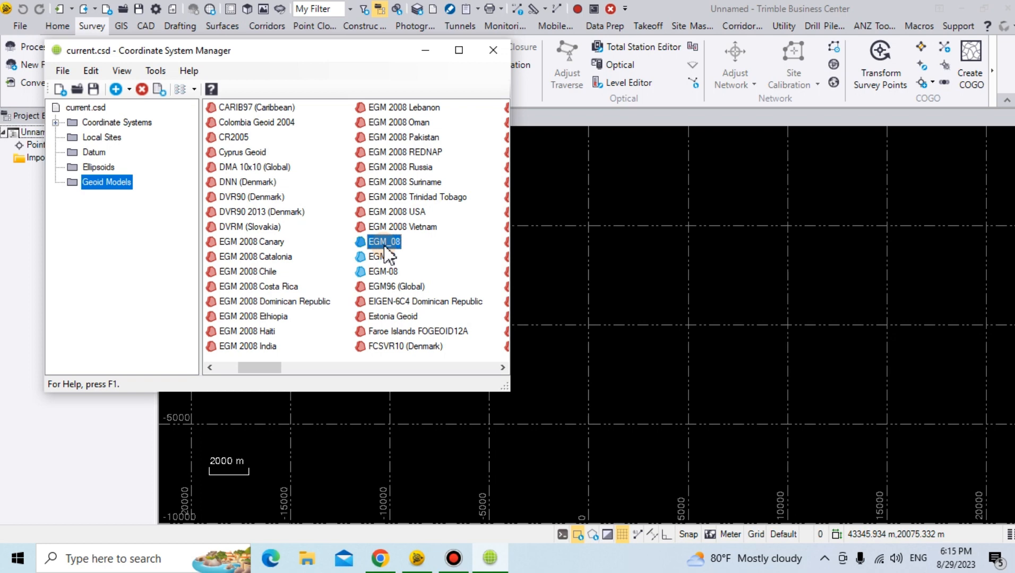
left_click(166, 218)
View the properties of the Everest 1830 ellipsoid, including its axes and flattening, and close them.
left_click(113, 168)
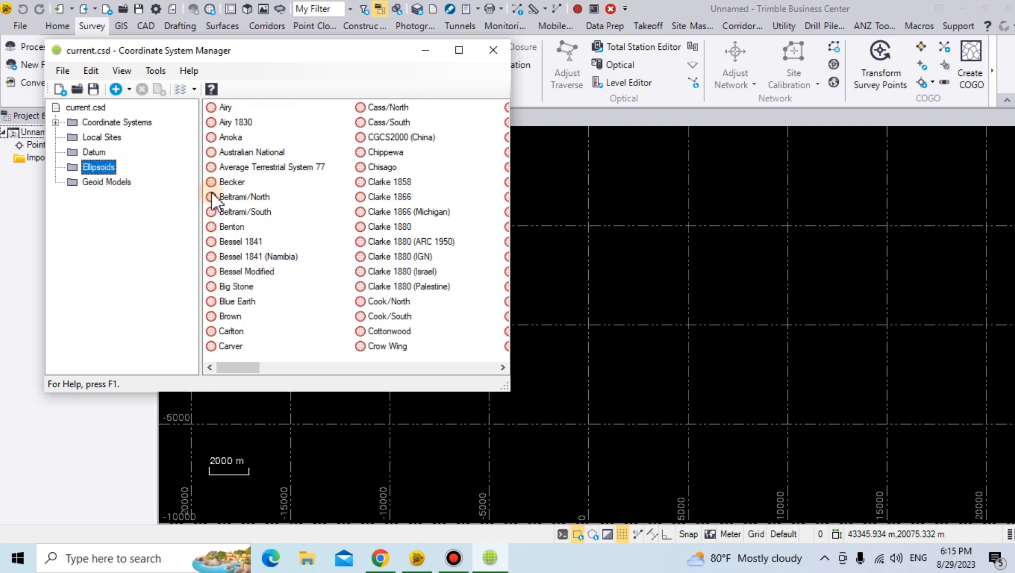
left_click(358, 242)
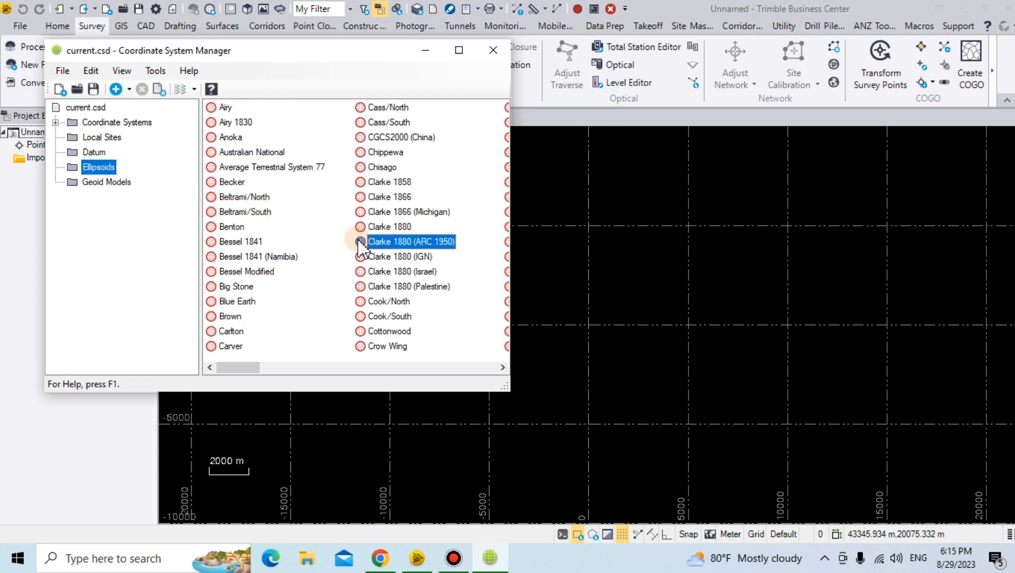
key("e")
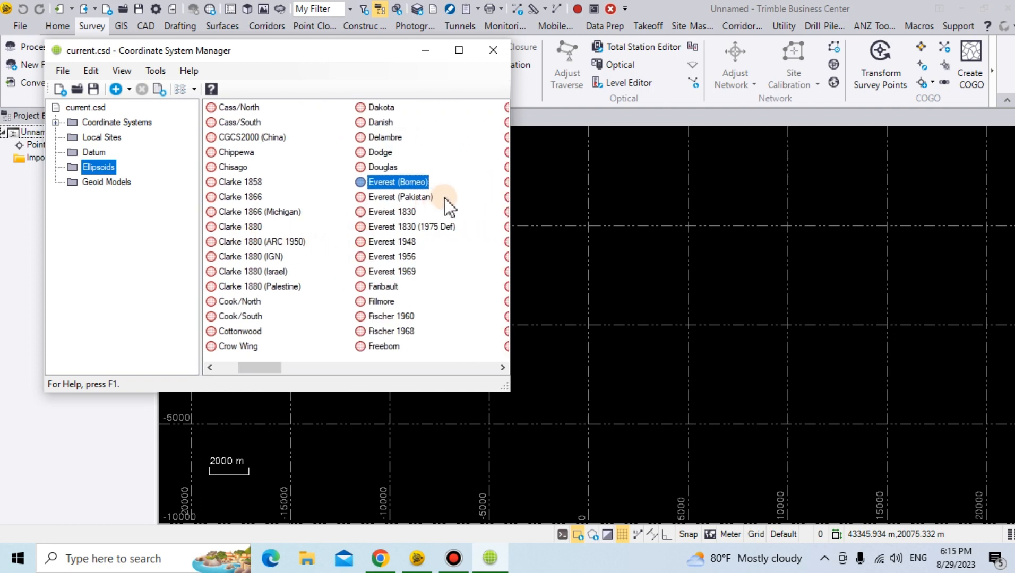
left_click(403, 214)
right_click(403, 216)
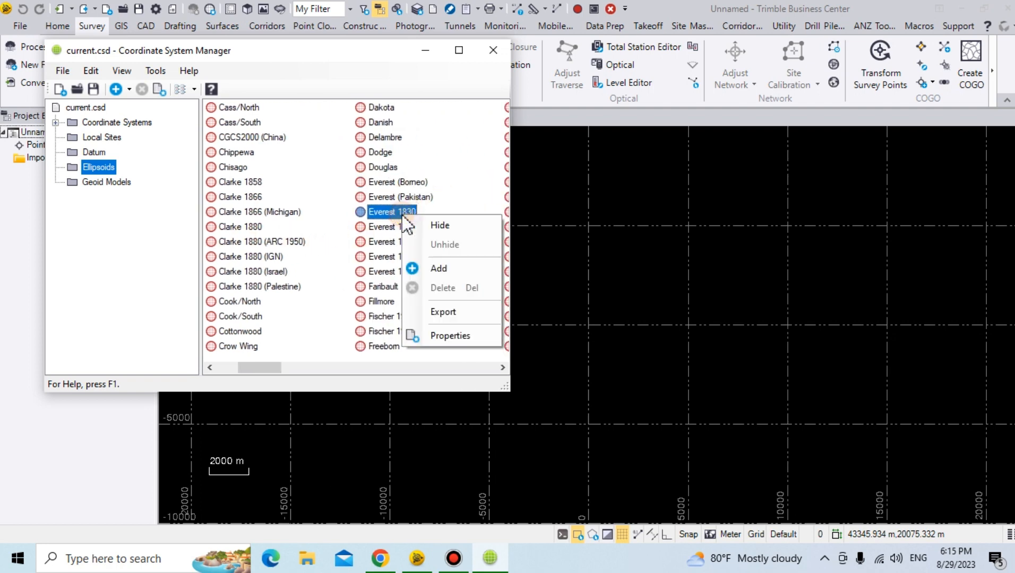
left_click(436, 341)
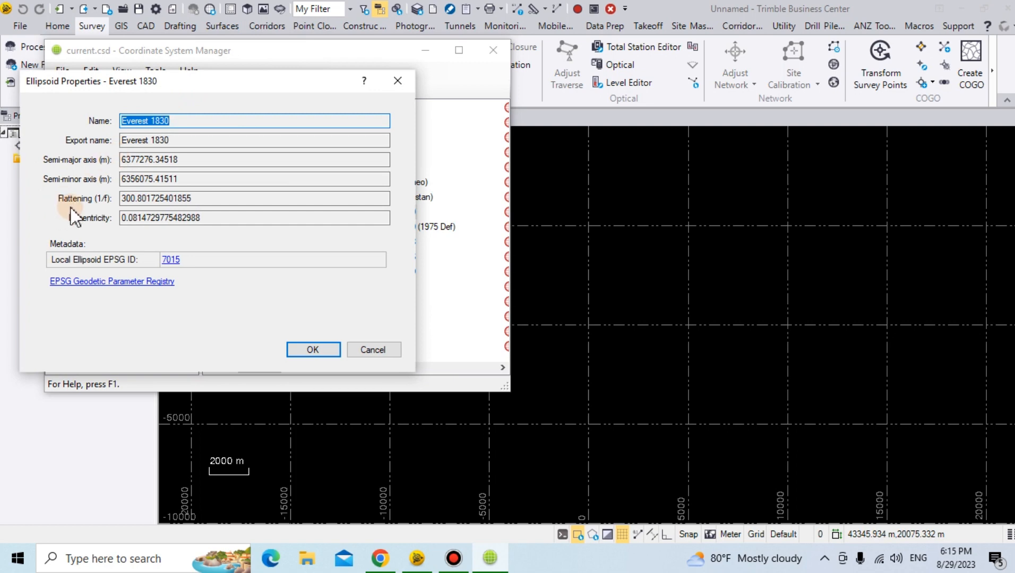
left_click(310, 349)
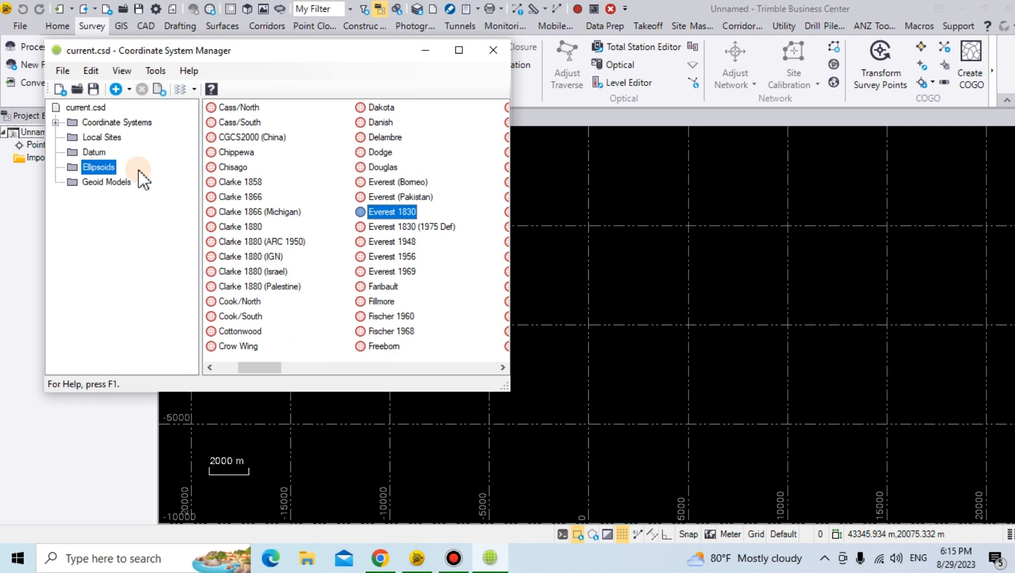
Look through the datum entries beginning with N for an existing Nepal datum.
left_click(100, 156)
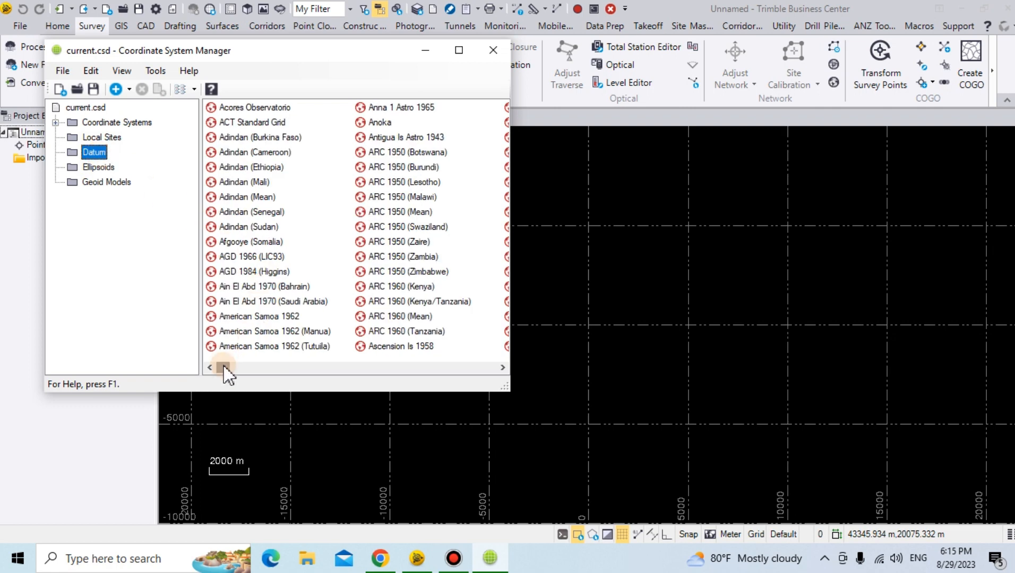
left_click(273, 316)
key("n")
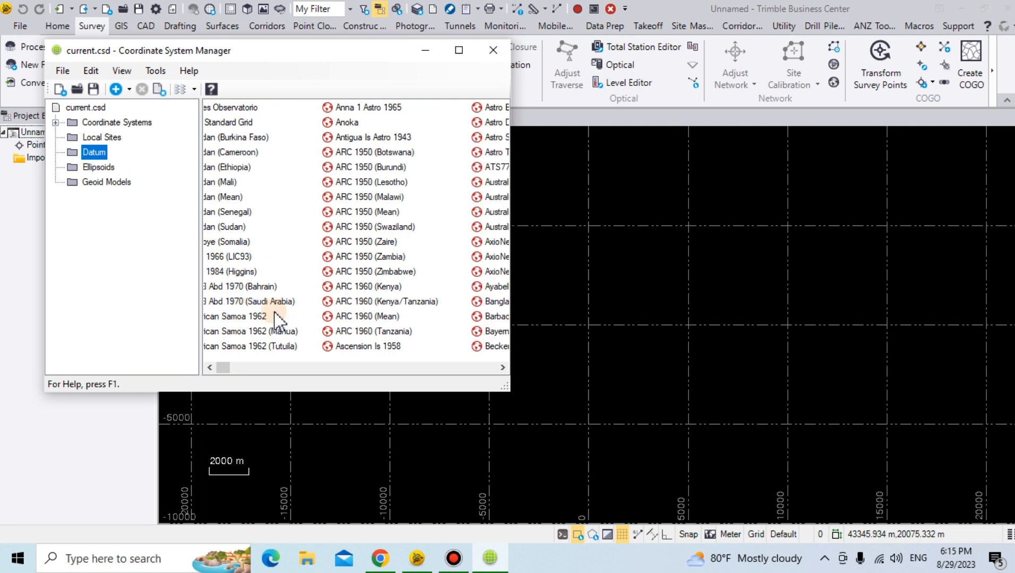
key("Down")
key("Down")
key("Down")
key("Down")
key("Down")
key("Down")
key("Down")
key("Down")
key("Down")
key("Down")
key("Down")
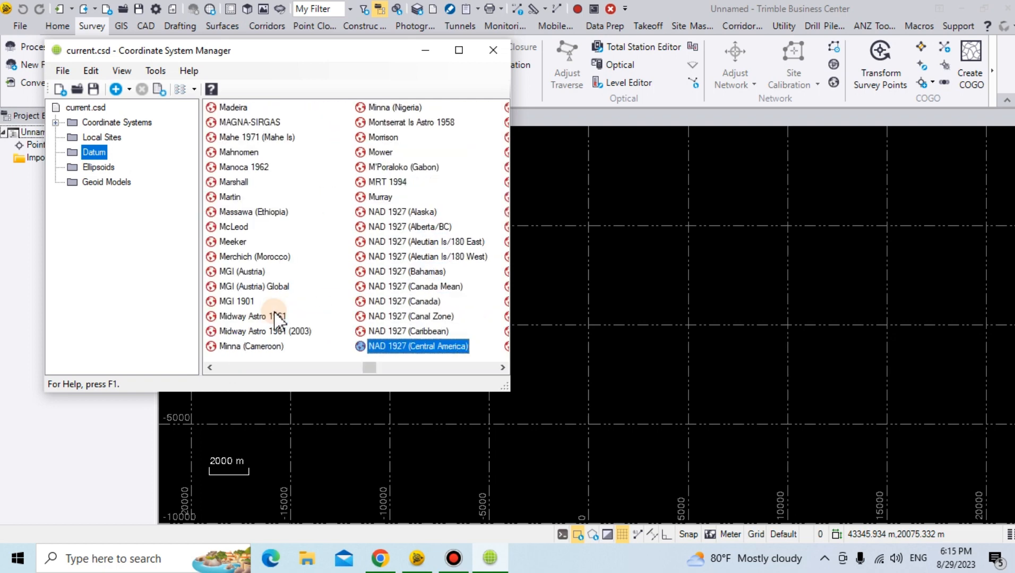
key("Down")
key("Down")
key("Down")
key("Down")
key("Down")
key("Down")
key("Down")
key("Down")
key("Down")
key("Down")
key("Down")
key("Down")
key("Down")
key("Down")
key("Down")
key("Down")
key("Down")
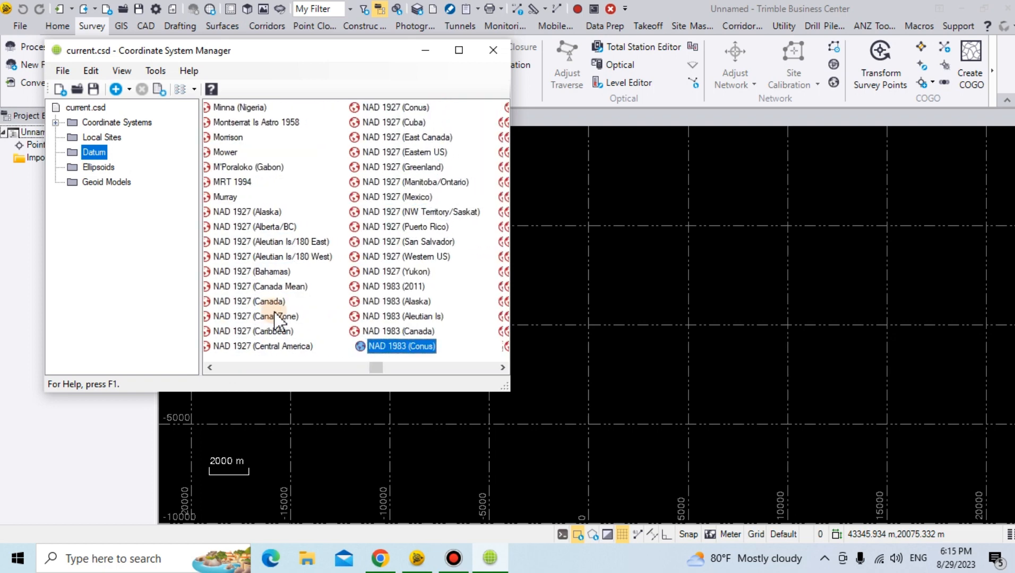
key("Down")
key("Down")
key("Down")
key("Down")
key("Down")
key("Down")
key("Down")
key("Down")
key("Down")
key("Down")
key("Down")
key("Down")
key("Down")
key("Down")
key("Down")
key("Down")
key("Down")
key("Down")
key("Down")
key("Down")
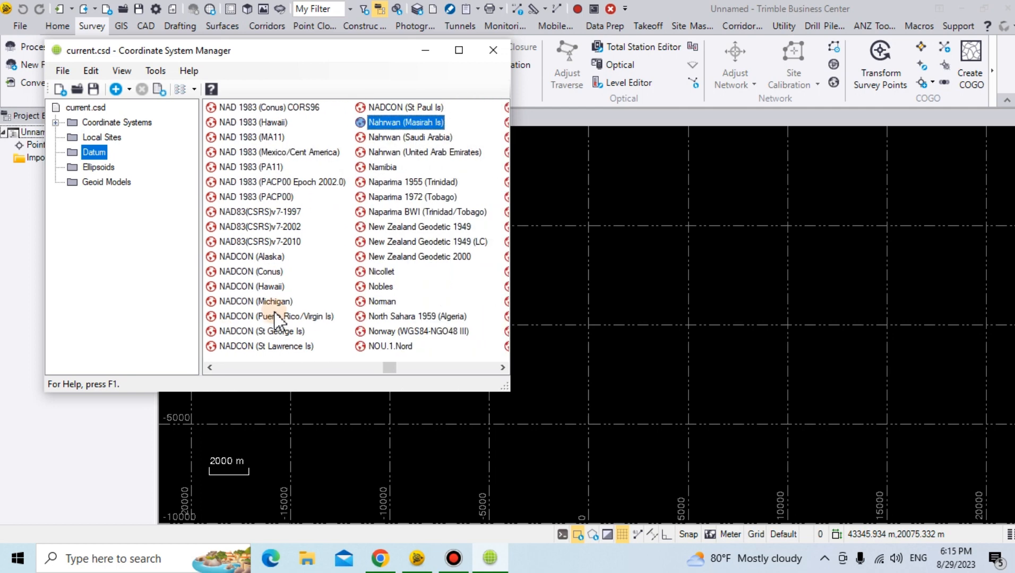
key("Down")
key("Down")
key("Down")
key("Down")
key("Down")
key("Down")
key("Down")
key("Down")
key("Down")
key("Down")
key("Down")
key("Down")
key("Down")
key("Down")
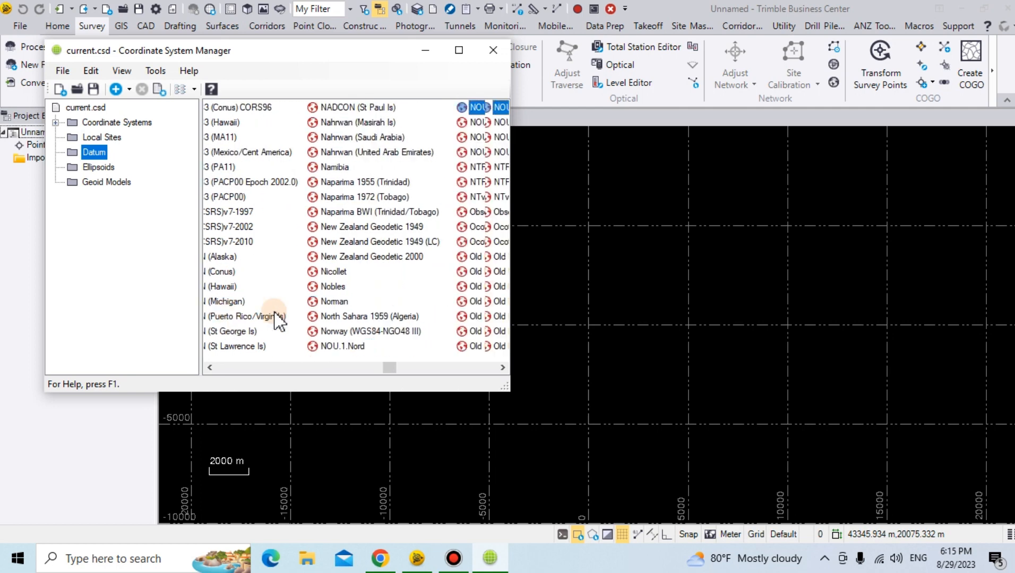
Add a new datum and name it Nepal Datum.
right_click(89, 154)
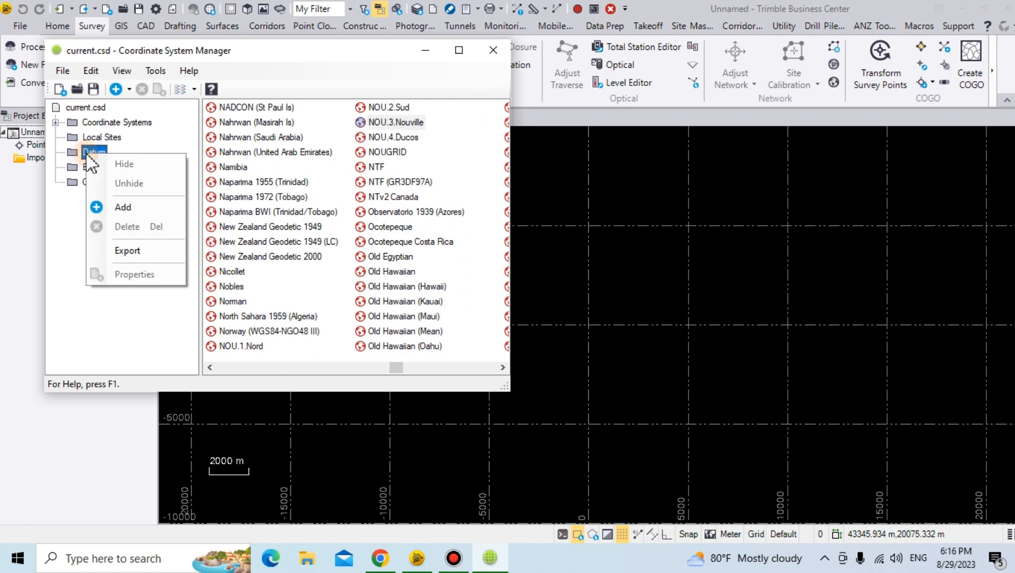
left_click(106, 206)
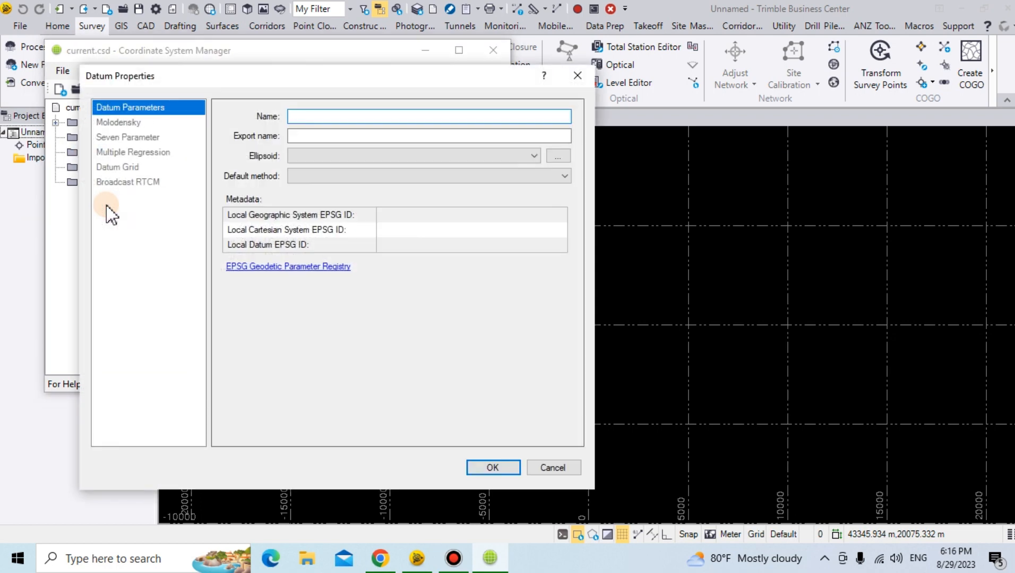
left_click(309, 116)
type("Nepal Da")
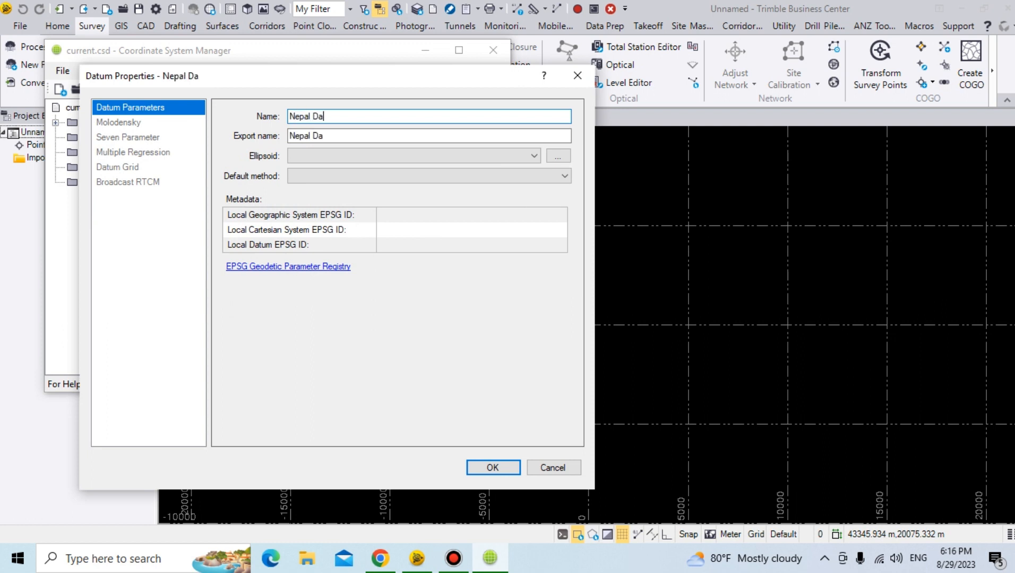
type("tum")
Set the new datum's ellipsoid to Everest 1830 and its default method to Seven Parameter.
left_click(307, 156)
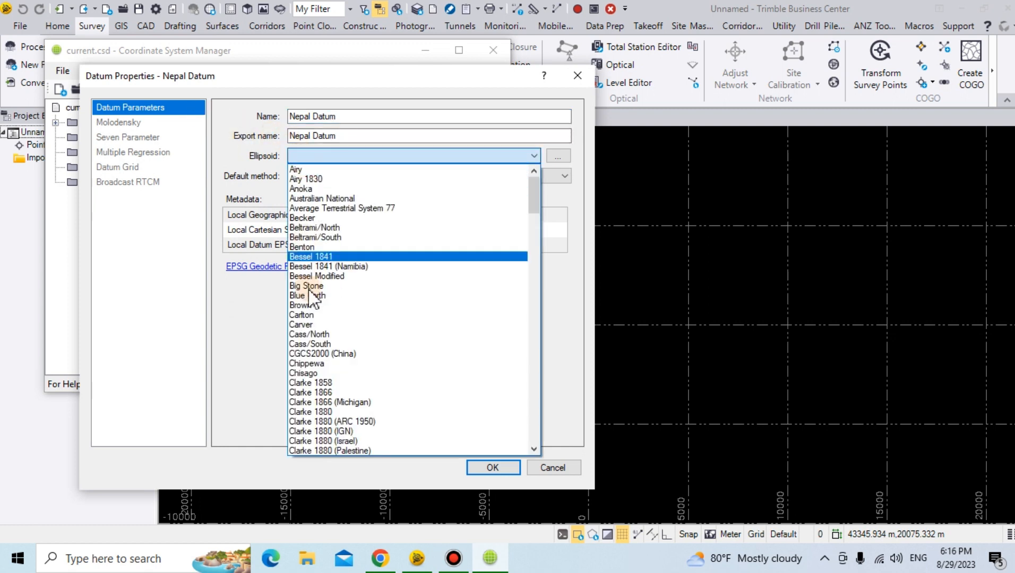
key("Down")
key("Down")
key("Down")
key("Down")
key("Down")
key("Down")
key("Down")
key("Down")
key("Down")
key("Down")
key("Down")
key("Down")
key("Down")
key("Down")
key("Down")
key("Down")
key("Down")
key("Down")
key("Down")
key("Down")
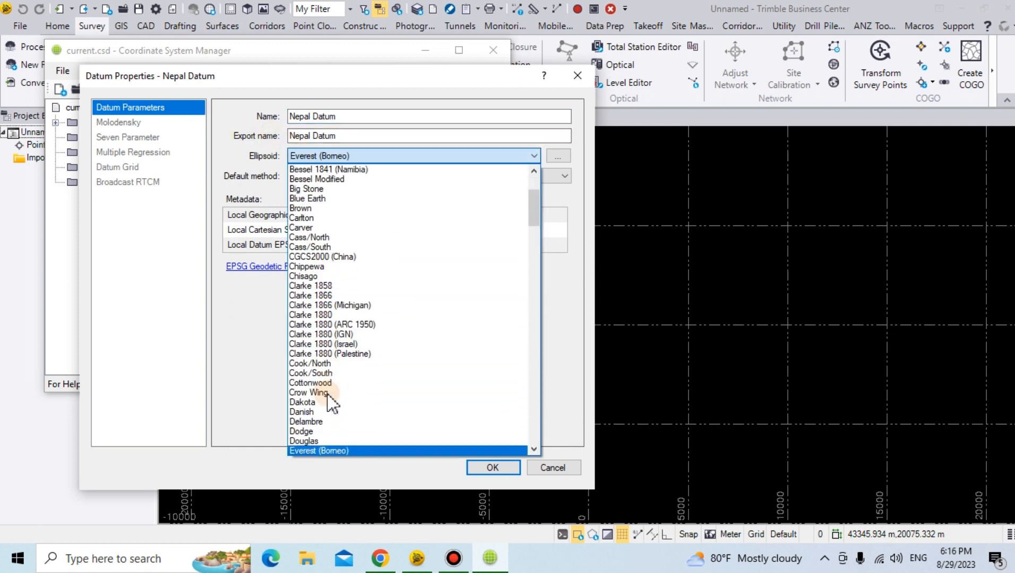
key("Down")
key("Down")
key("Down")
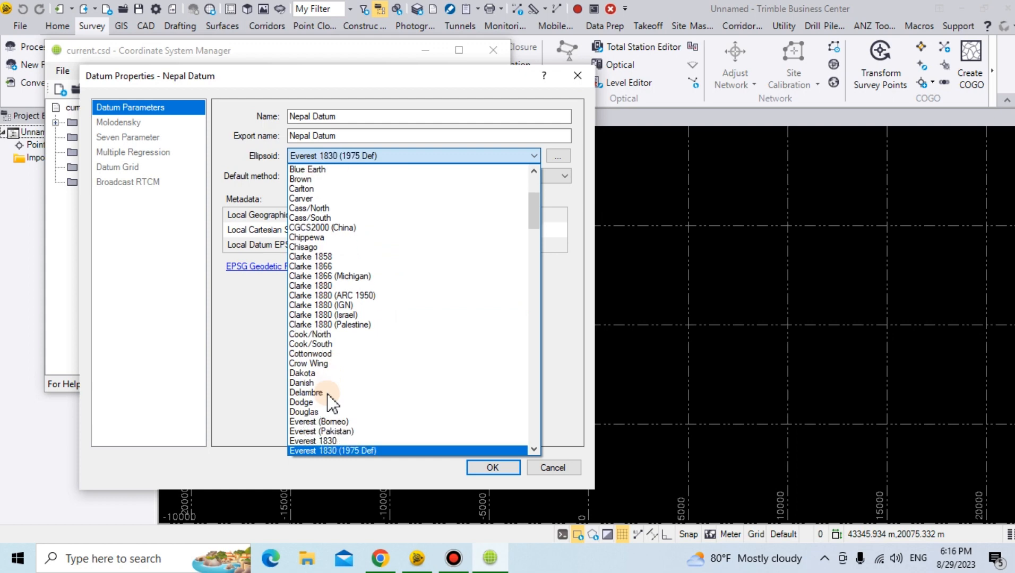
left_click(324, 441)
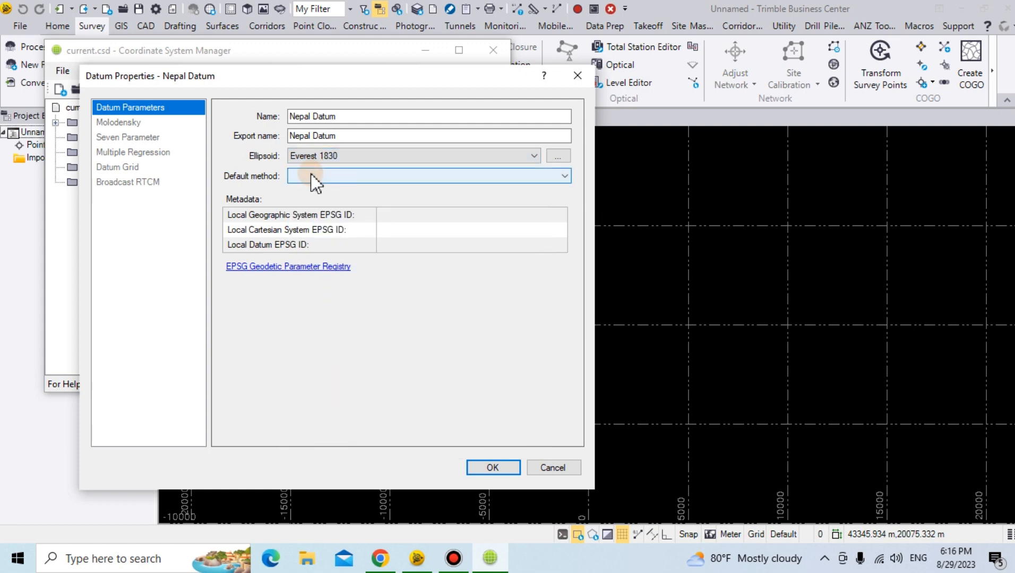
left_click(312, 178)
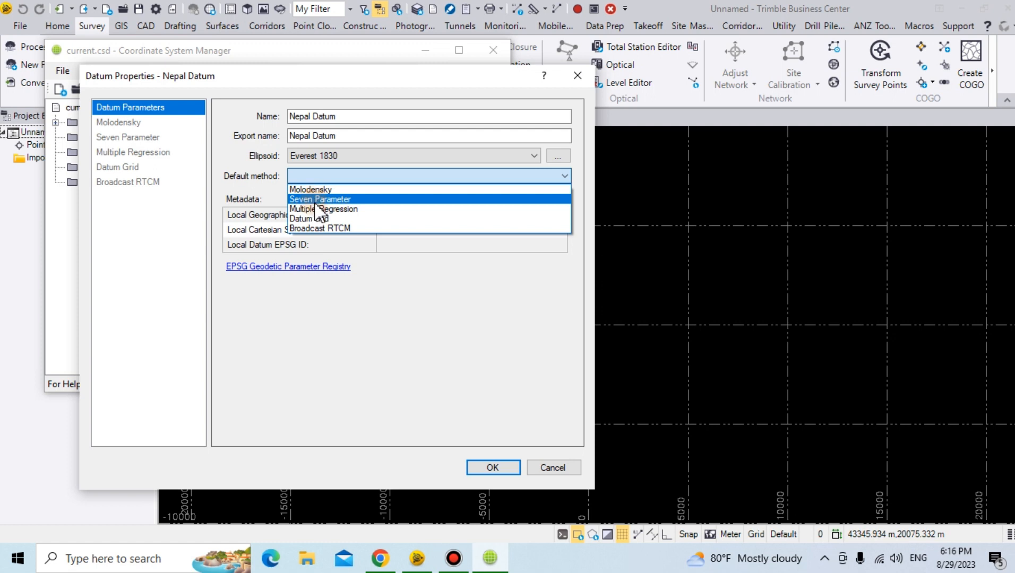
left_click(316, 199)
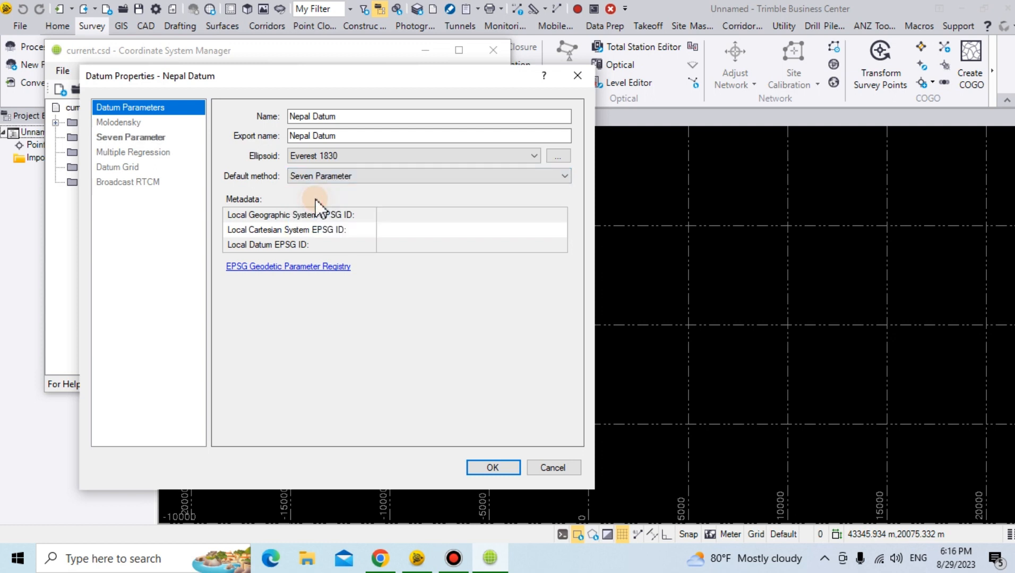
Allow Seven Parameter as an alternate datum transformation method for Nepal Datum.
left_click(127, 136)
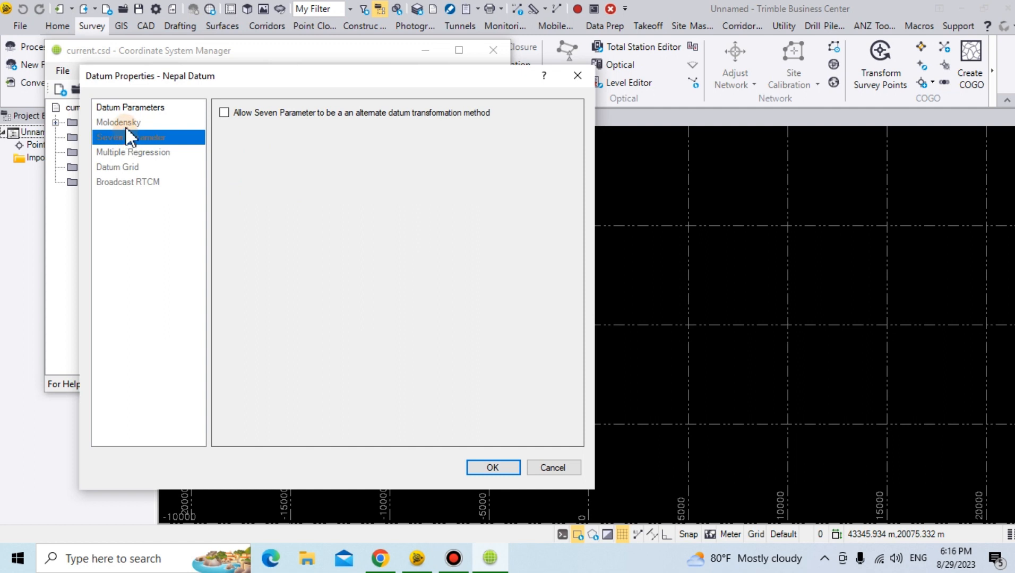
left_click(121, 122)
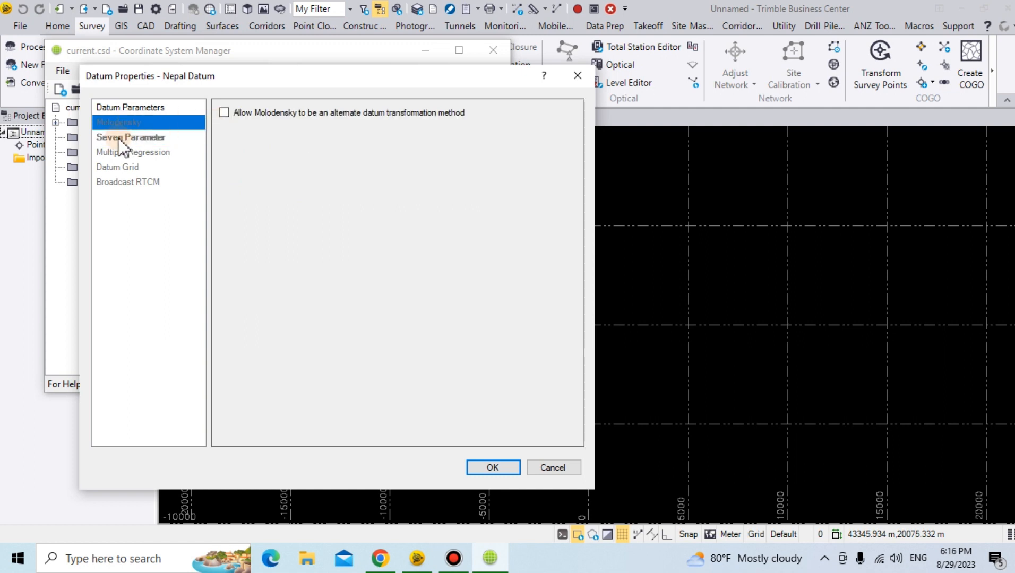
left_click(119, 138)
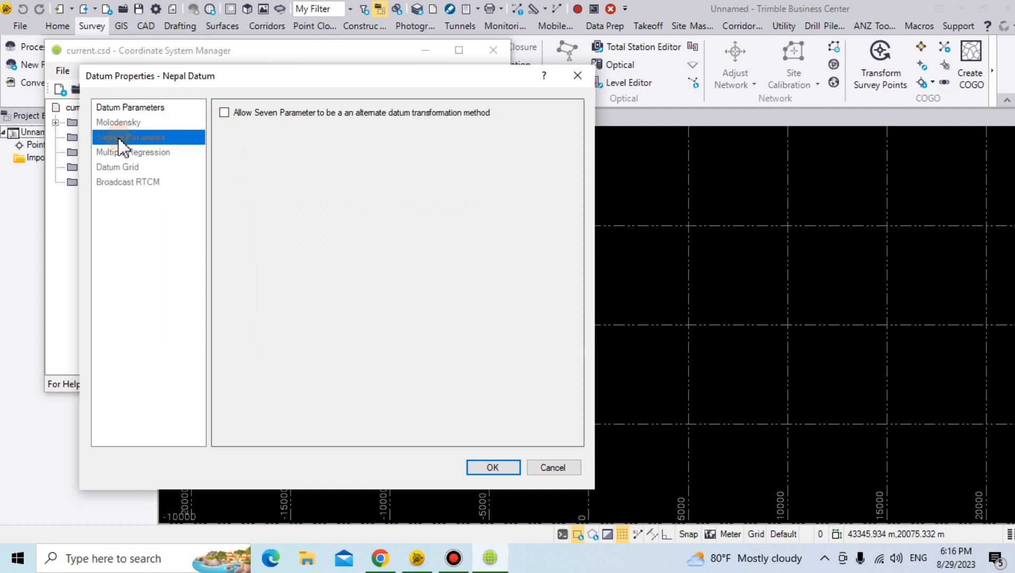
left_click(224, 113)
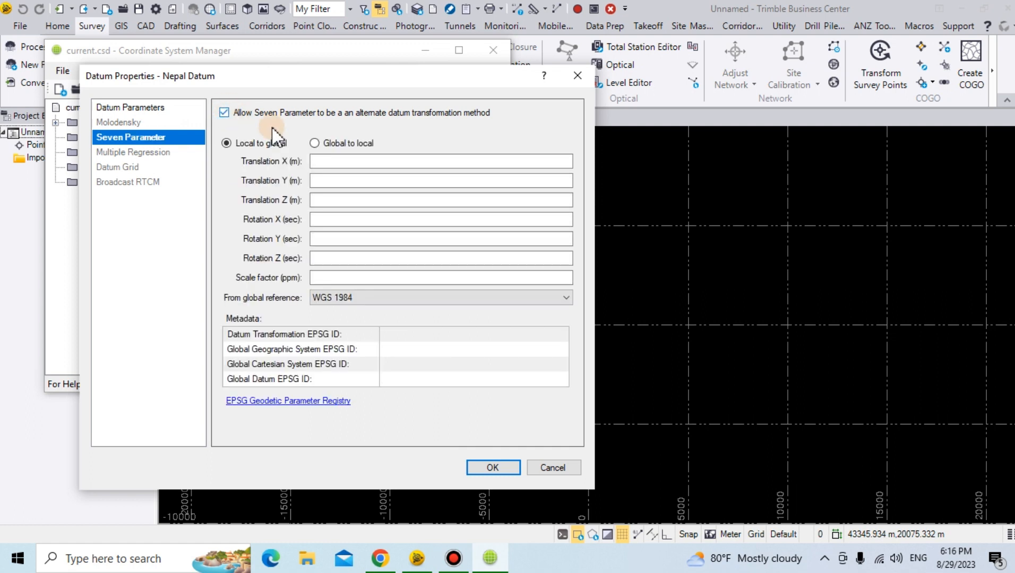
Open the 7 Para text file from the desktop in Notepad and place it beside the Nepal Datum properties.
left_click(318, 161)
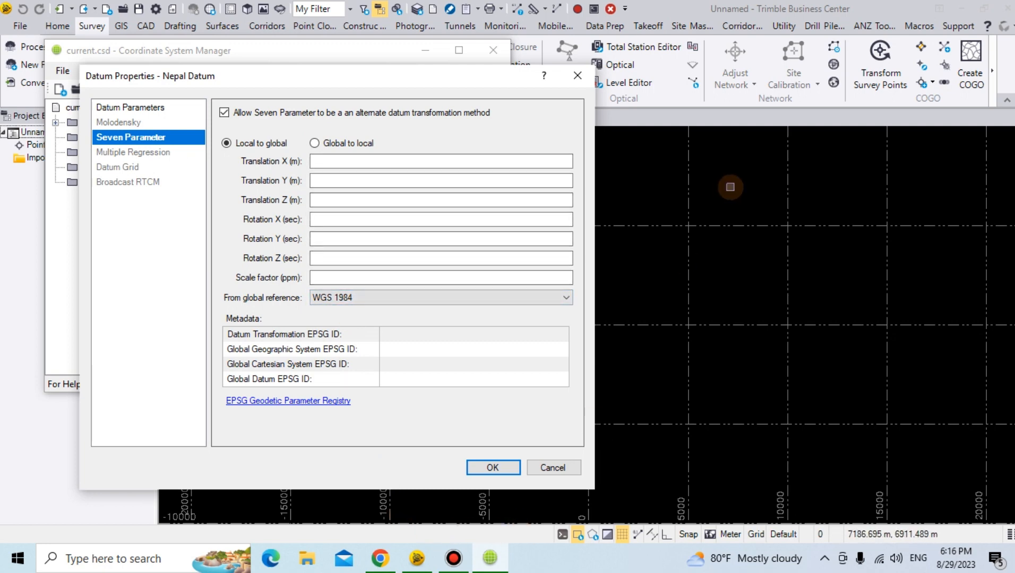
key("super+d")
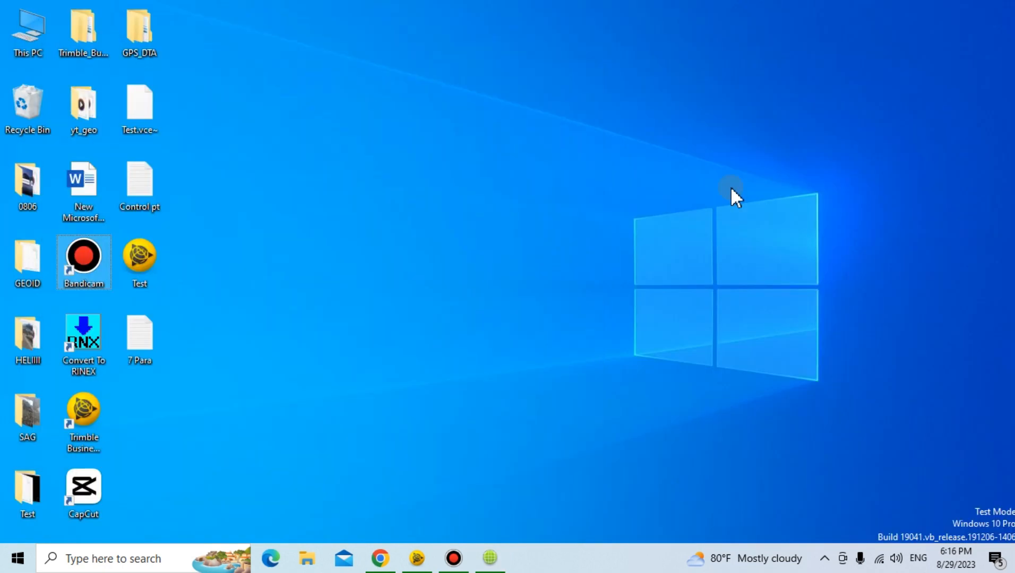
double_click(137, 334)
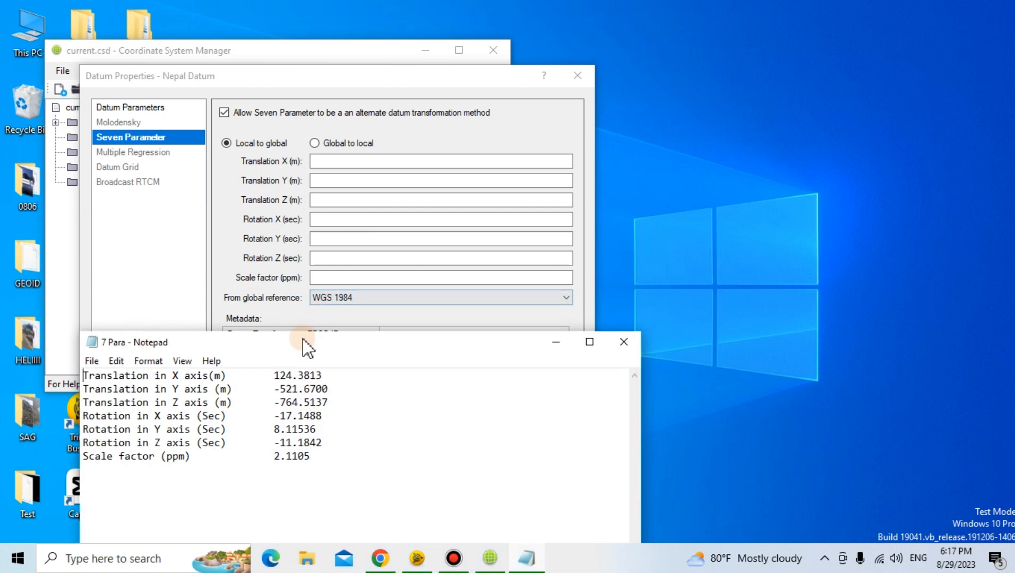
left_click_drag(303, 338, 660, 91)
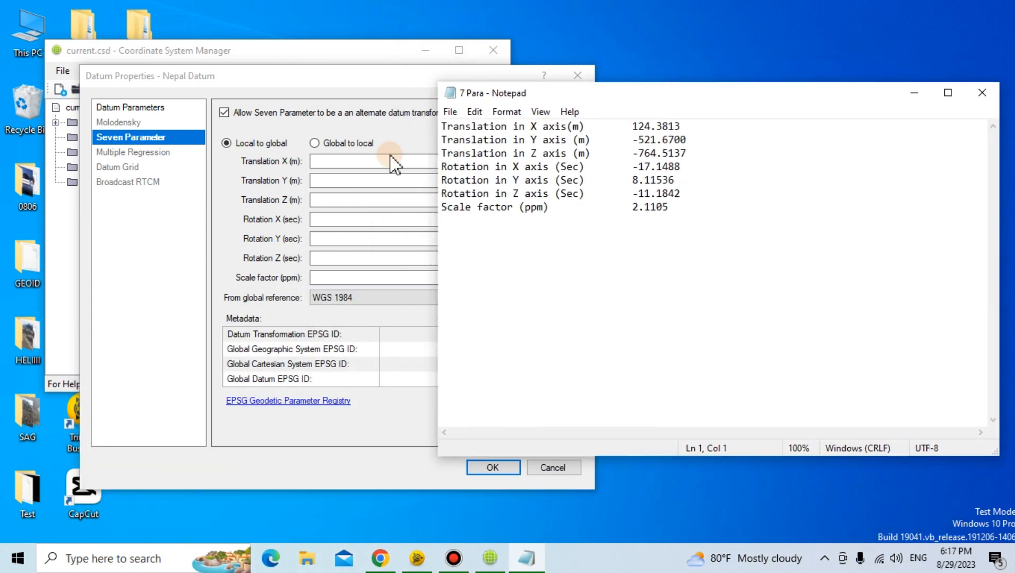
Set the Seven Parameter direction to Global to local and copy 124.3813 from the 7 Para file into Translation X.
left_click(315, 143)
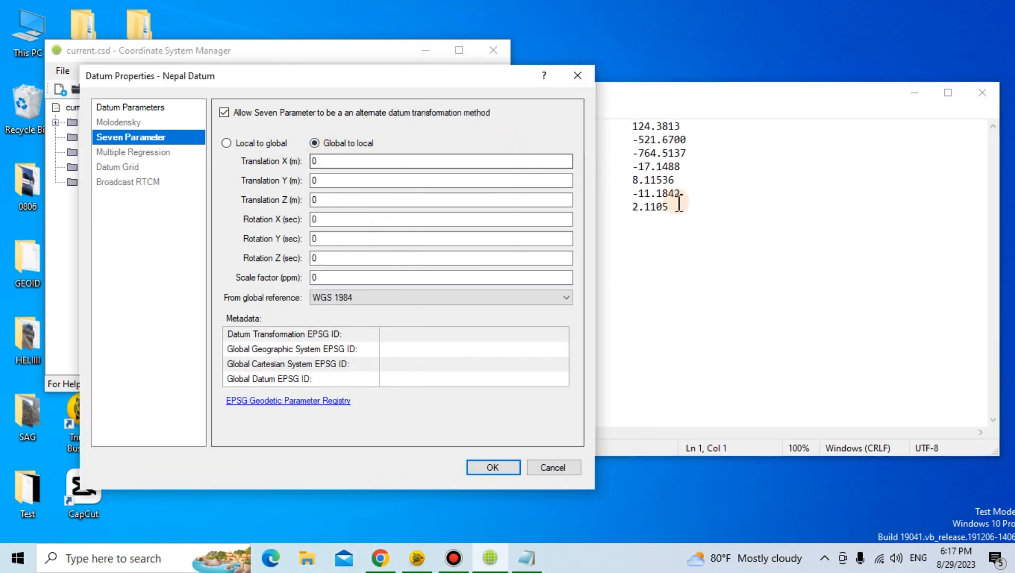
left_click_drag(688, 129, 635, 129)
key("ctrl+c")
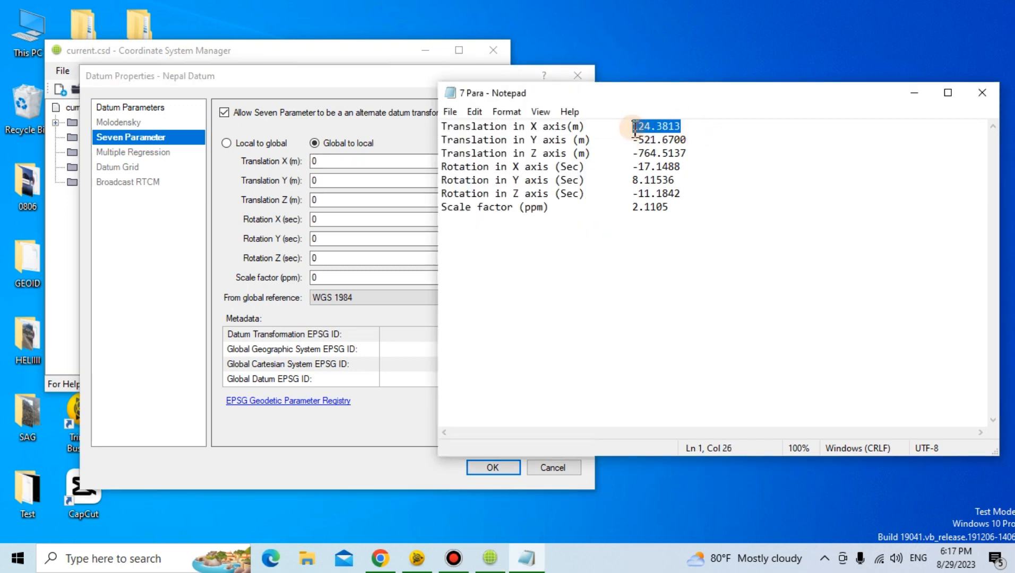
left_click(349, 162)
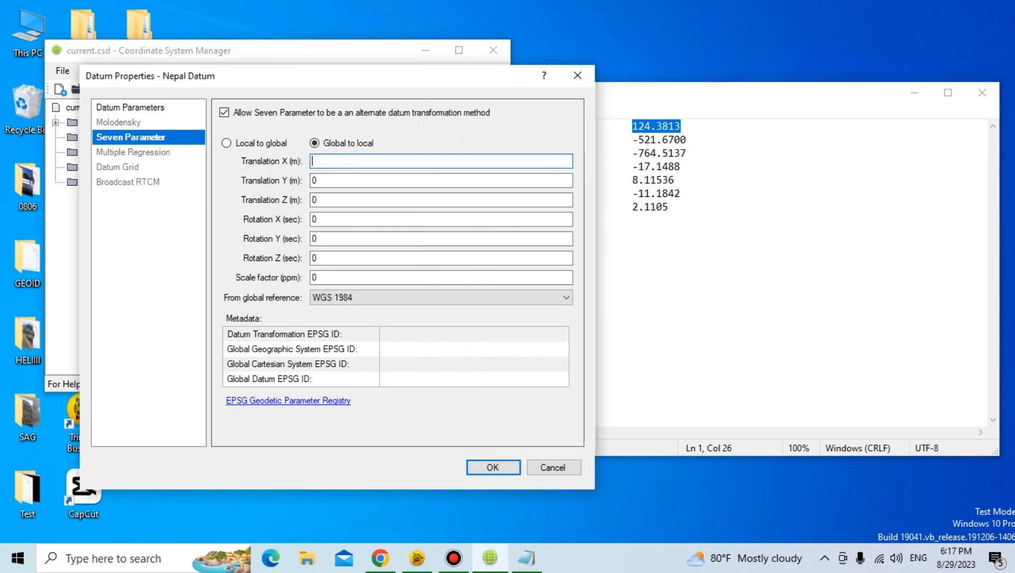
key("ctrl+v")
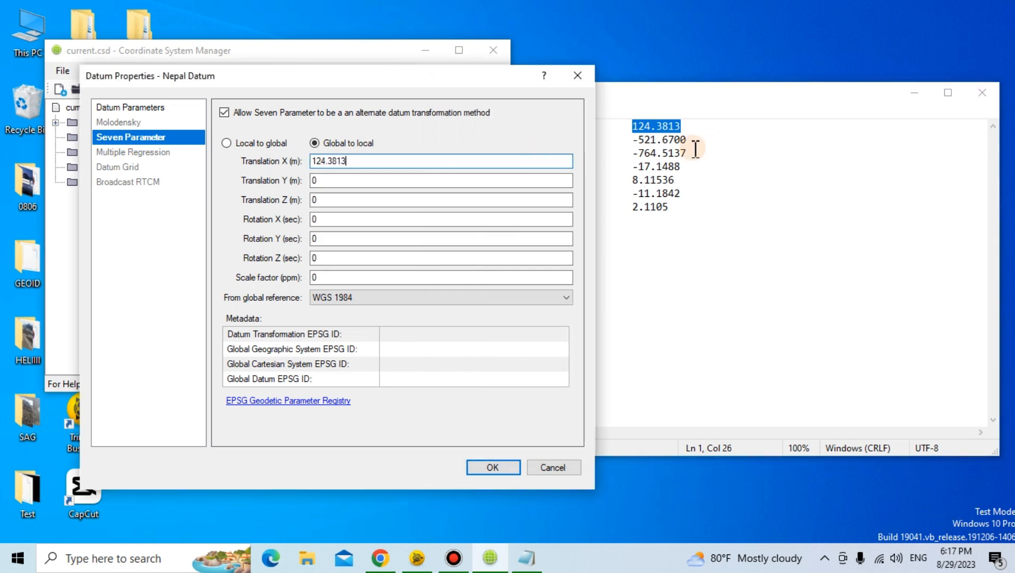
Copy Translation Y as -521.6700 and Translation Z as -764.5137 from the 7 Para file into the datum's parameters.
left_click_drag(690, 141, 635, 140)
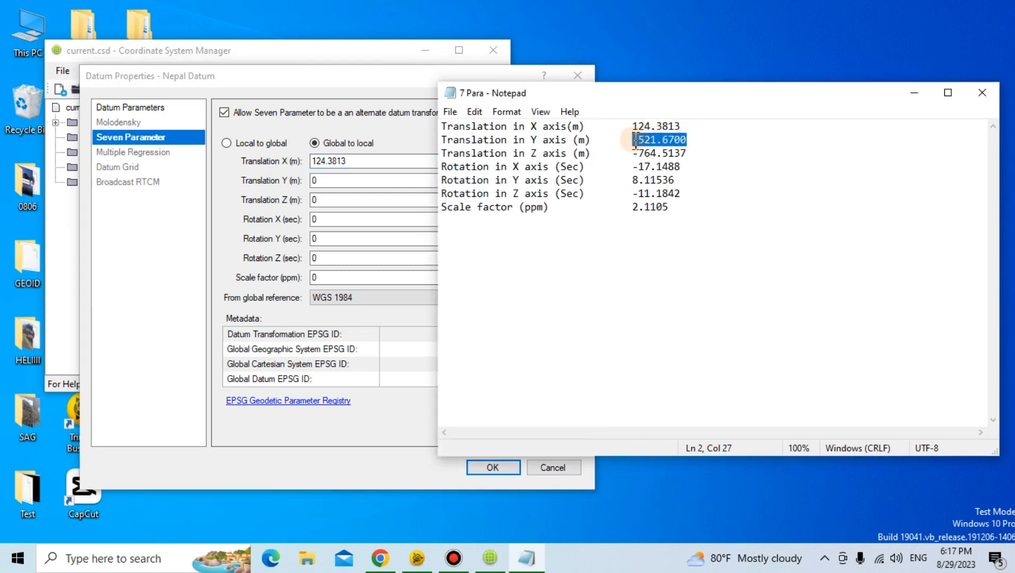
key("ctrl+c")
left_click(329, 180)
key("BackSpace")
key("ctrl+v")
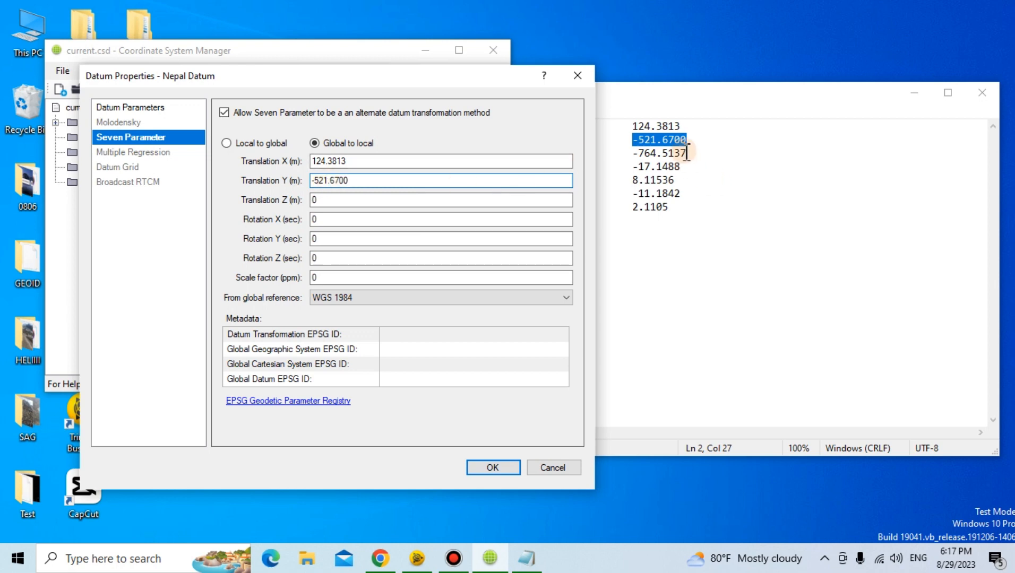
left_click_drag(686, 154, 635, 160)
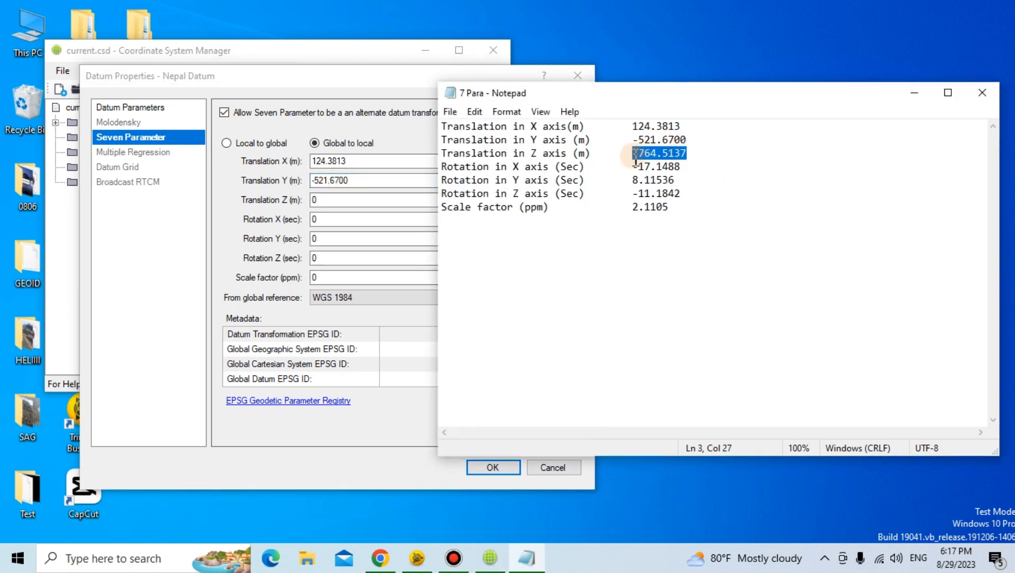
left_click(339, 196)
double_click(340, 199)
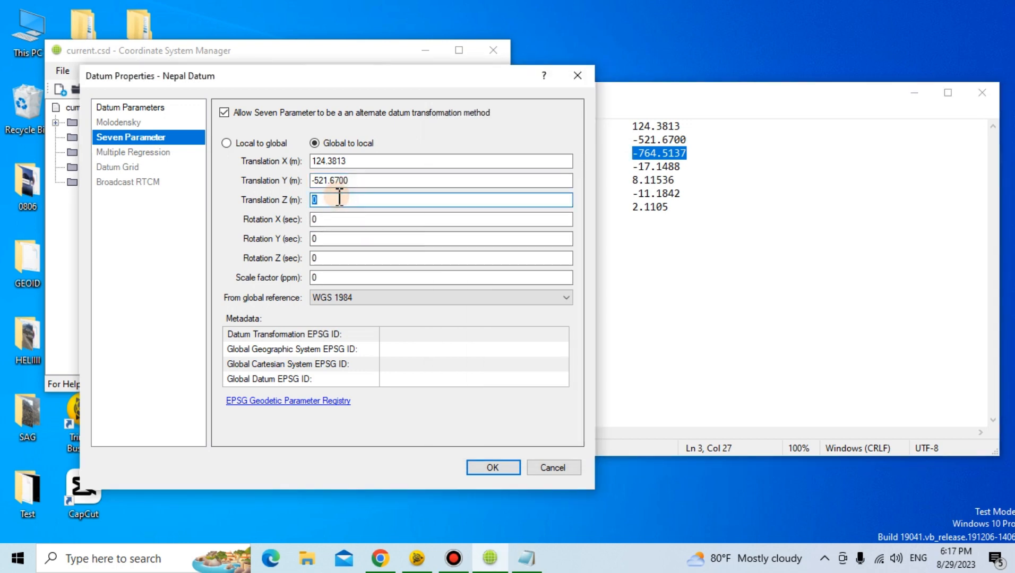
key("ctrl+v")
Copy -17.1488 from the 7 Para file into the datum's Rotation X.
left_click(686, 167)
left_click_drag(662, 168, 635, 172)
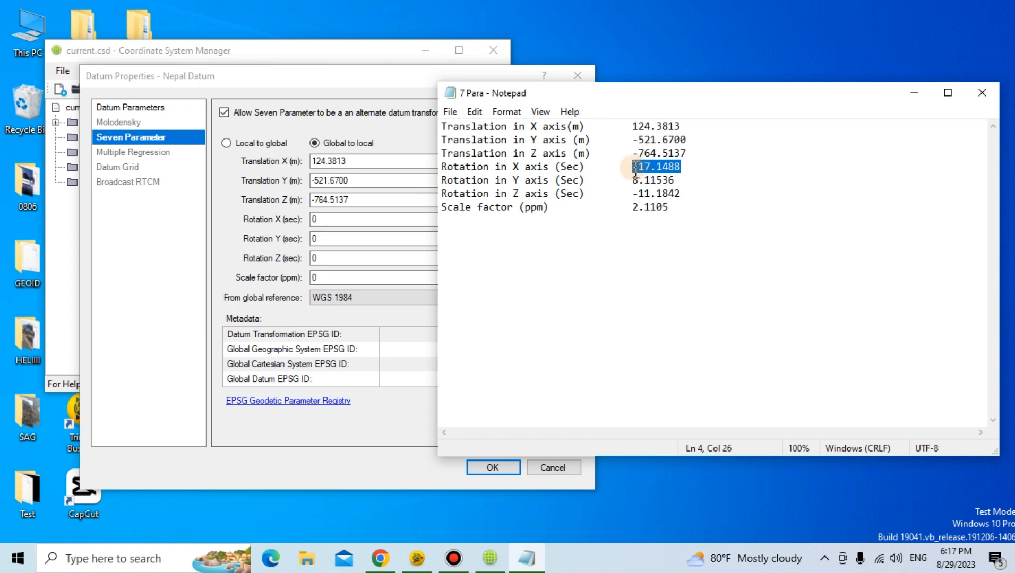
double_click(318, 219)
key("ctrl+v")
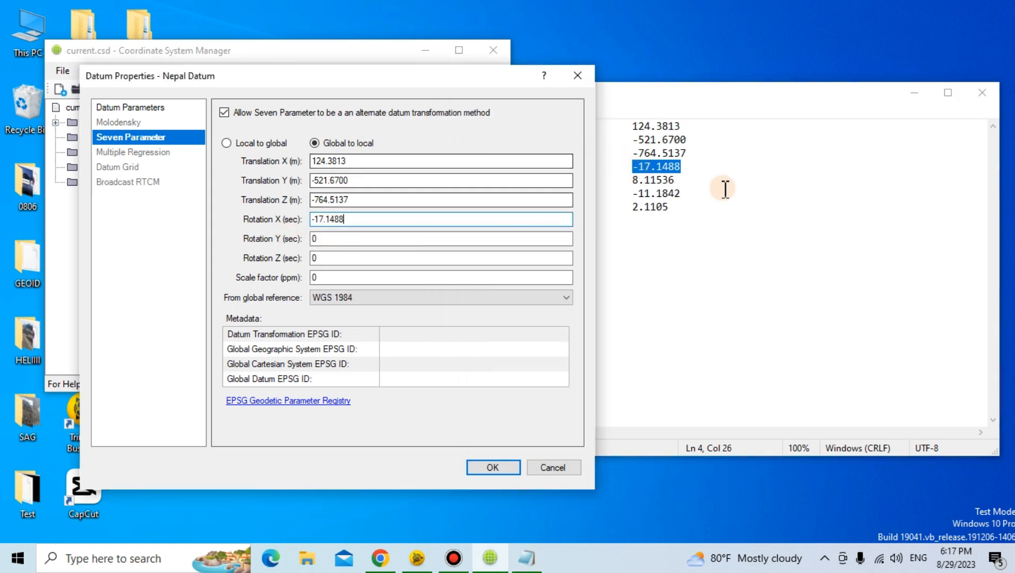
Copy 8.11536 from the 7 Para file into Rotation Y, replacing the default zero completely.
left_click(673, 180)
left_click_drag(673, 180, 628, 180)
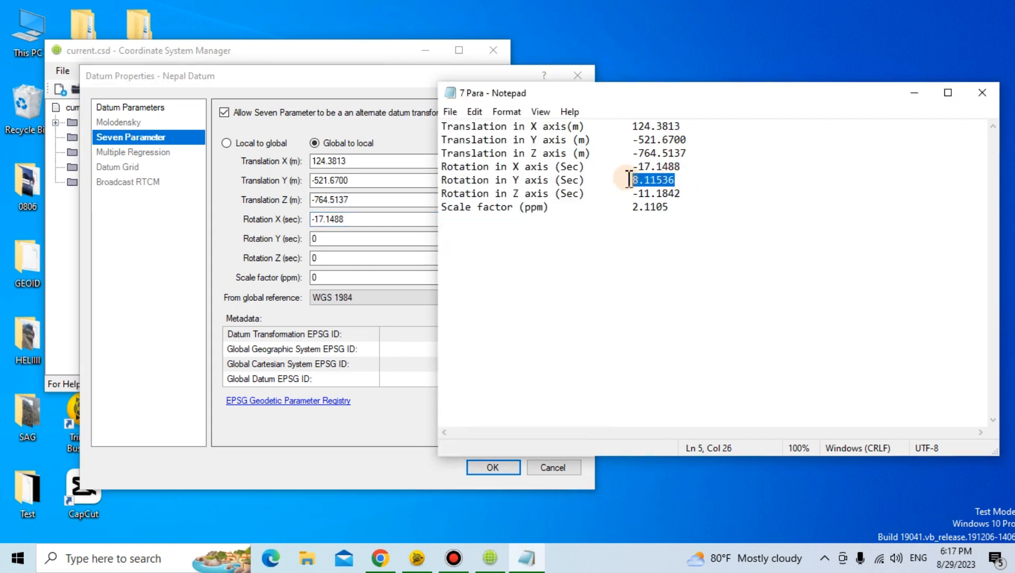
left_click(322, 239)
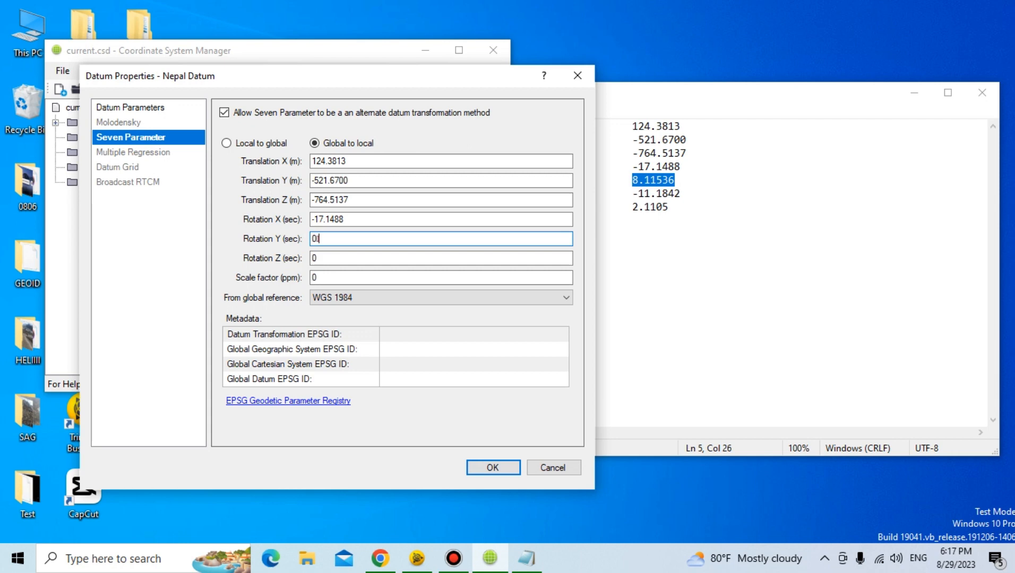
key("ctrl+v")
key("BackSpace")
key("BackSpace")
key("BackSpace")
key("BackSpace")
key("BackSpace")
key("BackSpace")
key("BackSpace")
key("ctrl+v")
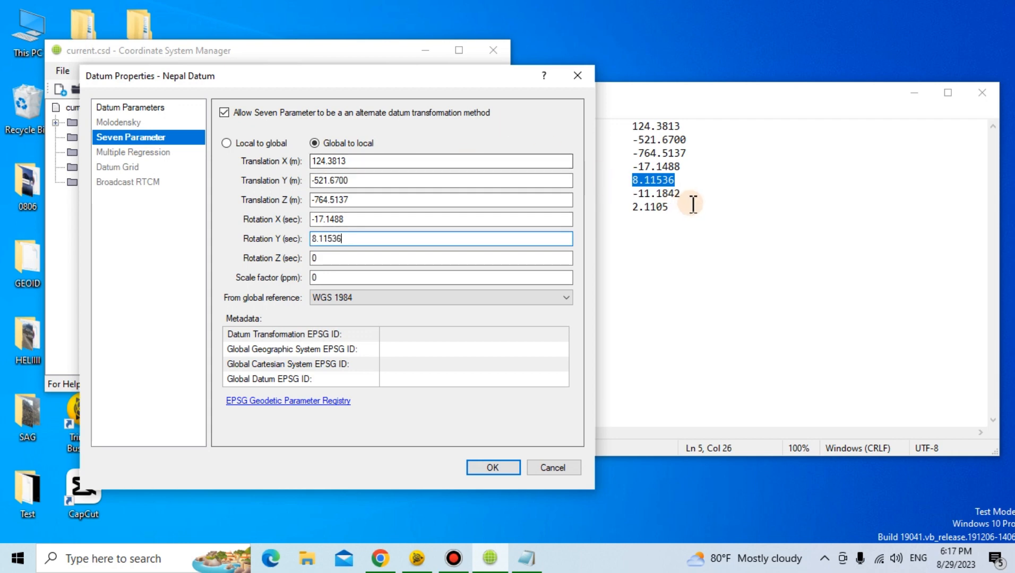
Copy -11.1842 from the 7 Para file into the datum's Rotation Z.
left_click_drag(684, 194, 630, 192)
key("ctrl+c")
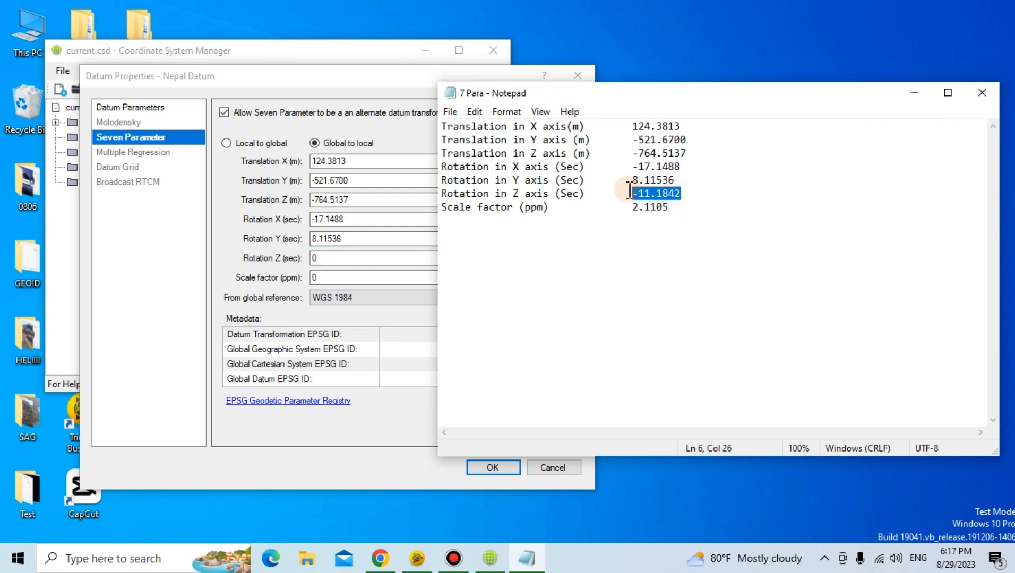
left_click(345, 260)
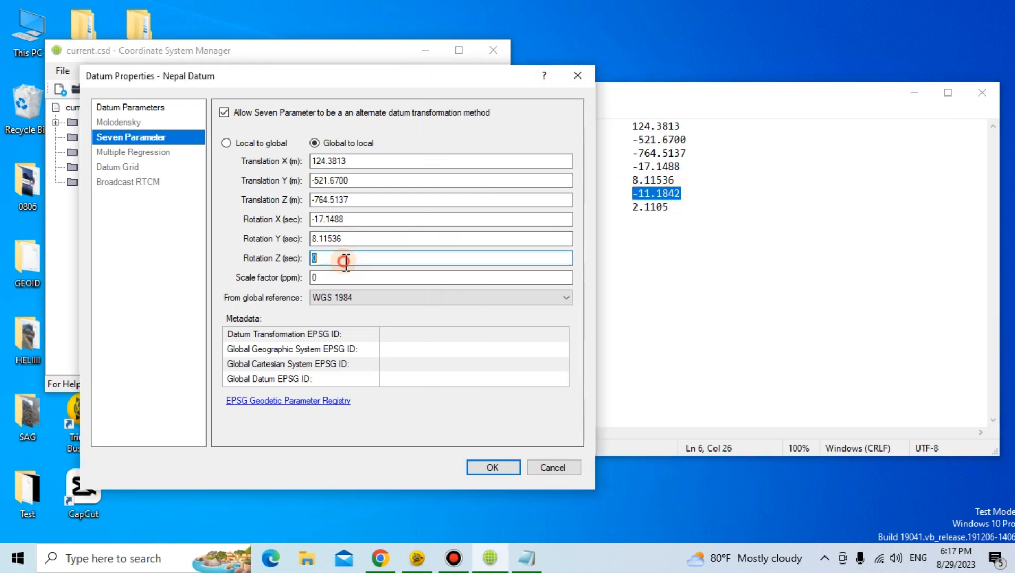
key("ctrl+v")
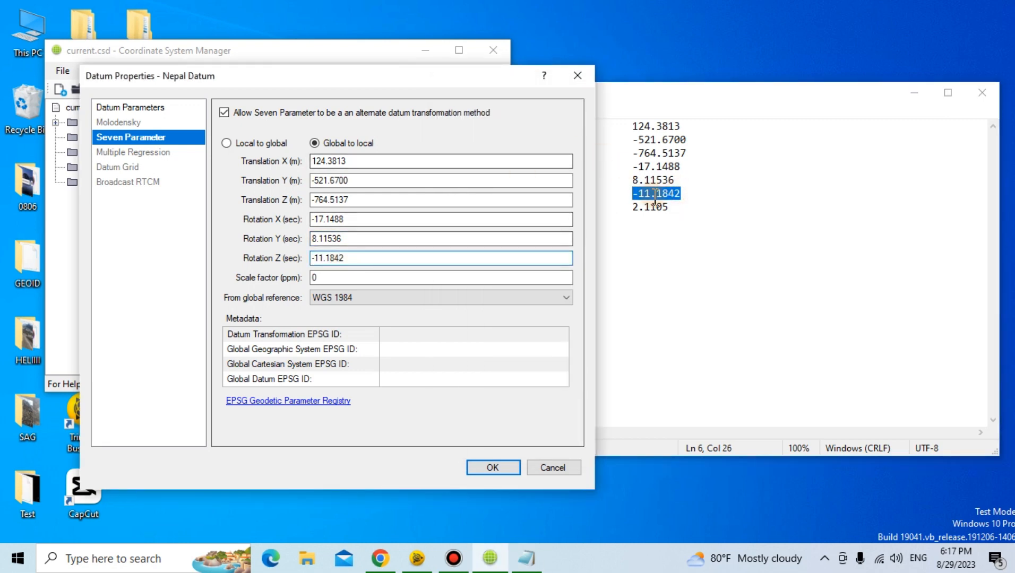
Copy the 2.1105 ppm scale factor from the 7 Para file and confirm the Nepal Datum properties.
left_click(670, 208)
left_click_drag(668, 207, 628, 206)
key("ctrl+c")
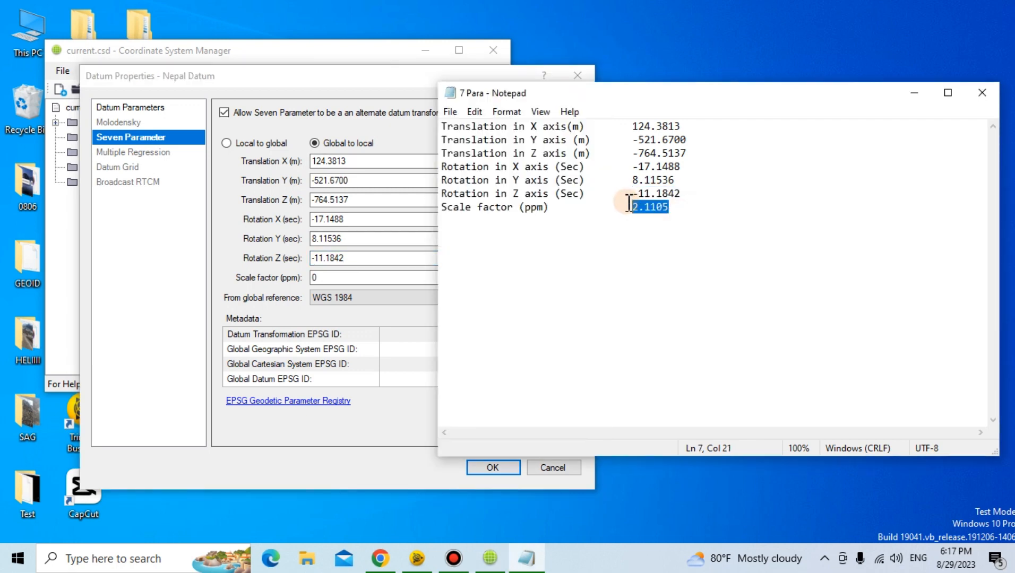
left_click(330, 277)
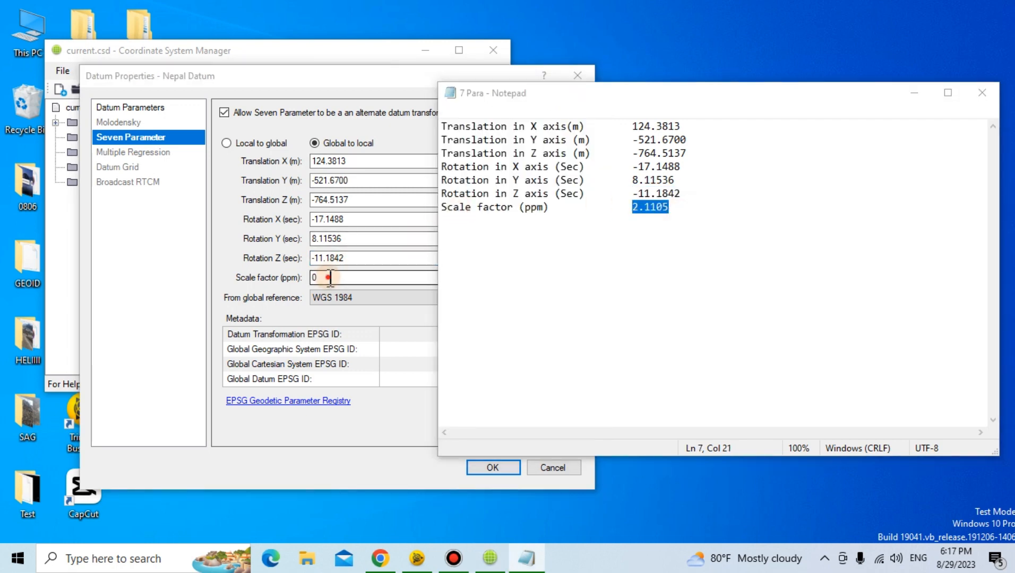
key("ctrl+v")
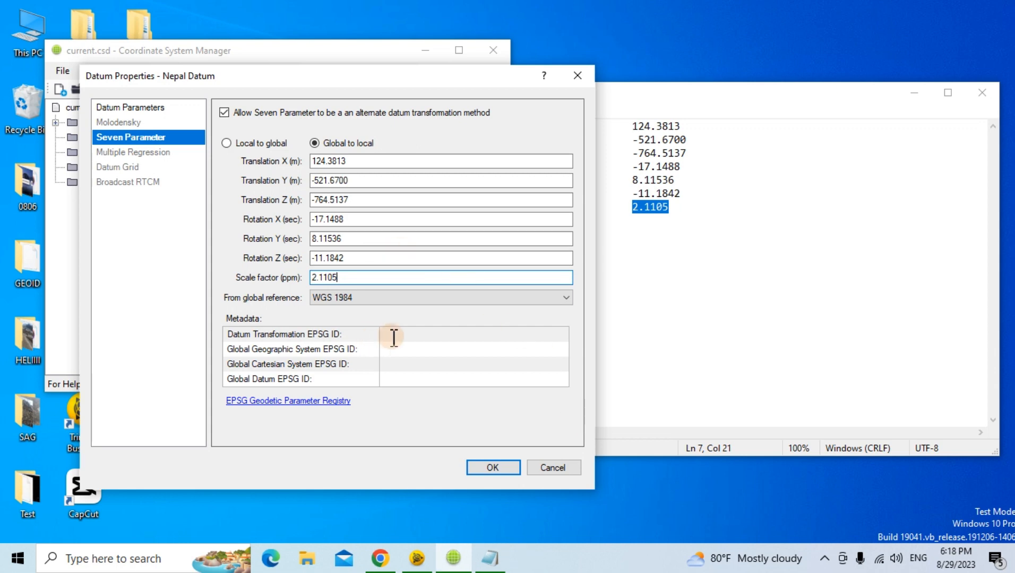
left_click(492, 468)
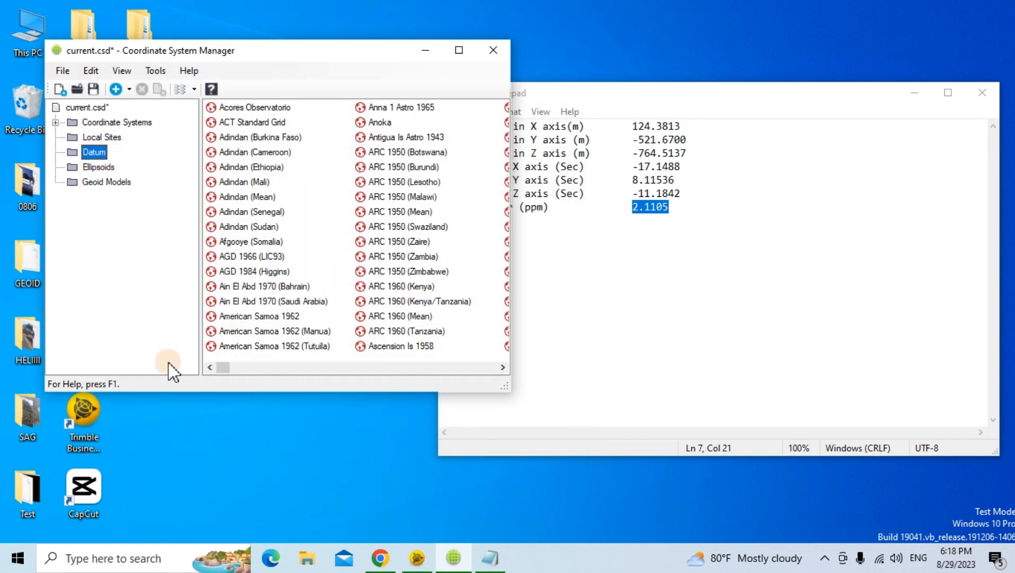
Look through the datum entries beginning with N for the newly added Nepal Datum.
left_click_drag(228, 370, 321, 374)
left_click(377, 287)
key("n")
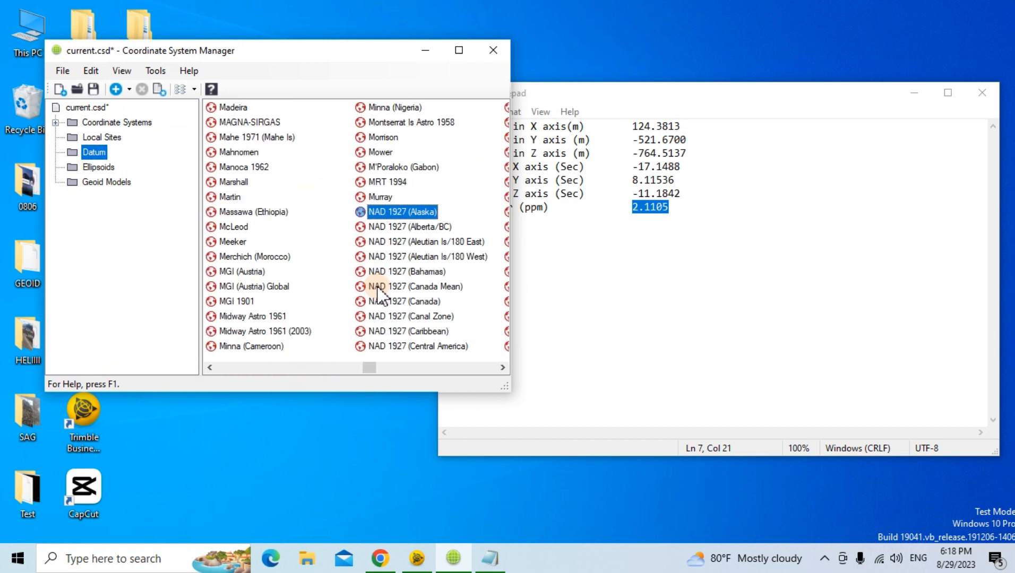
key("Down")
key("Down")
key("Down")
key("Down")
key("Down")
key("Down")
key("Down")
key("Down")
key("Down")
key("Down")
key("Down")
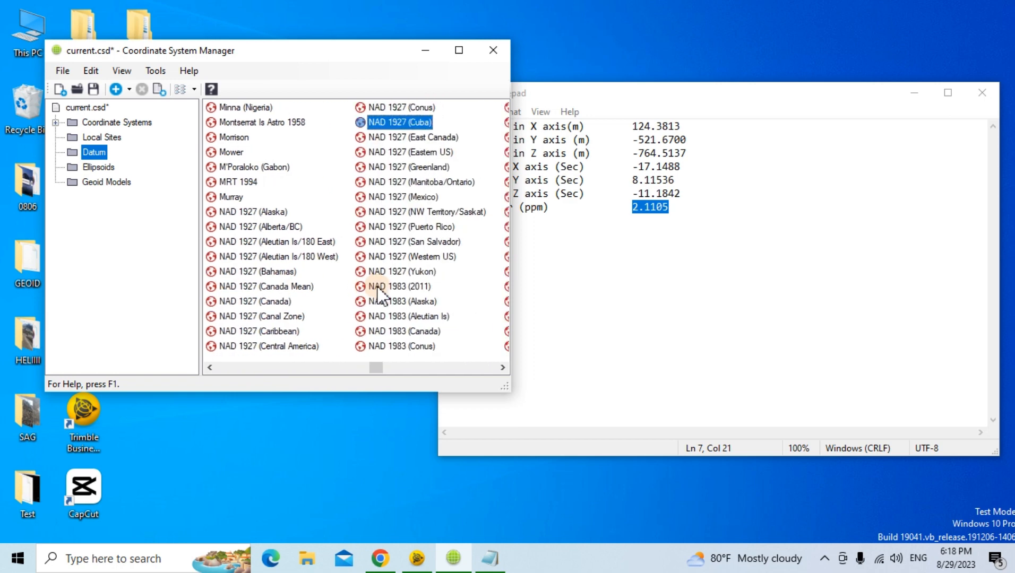
left_click_drag(383, 369, 403, 370)
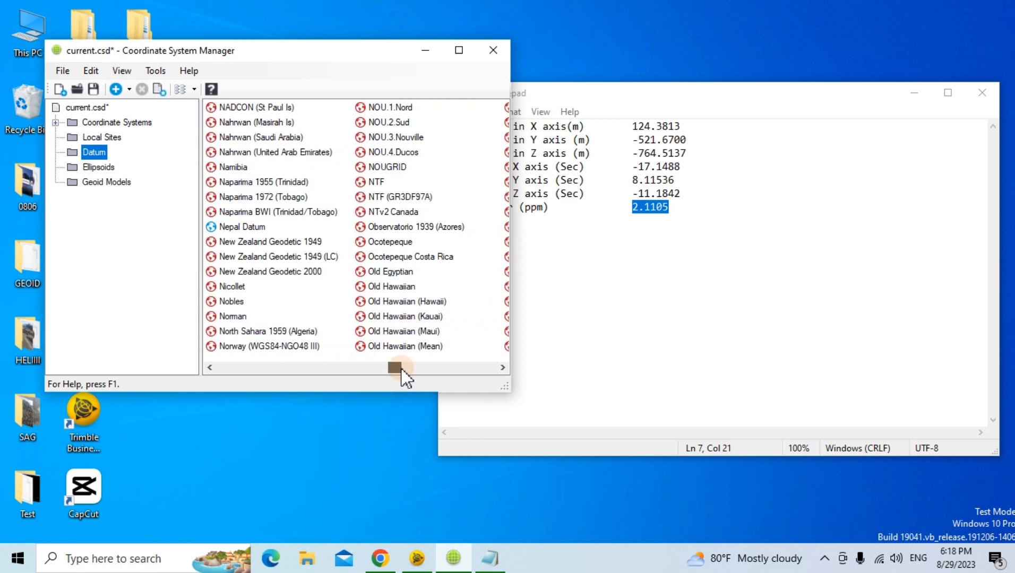
Open the properties of Nepal Datum and check its stored Seven Parameter values against the 7 Para file.
left_click(230, 227)
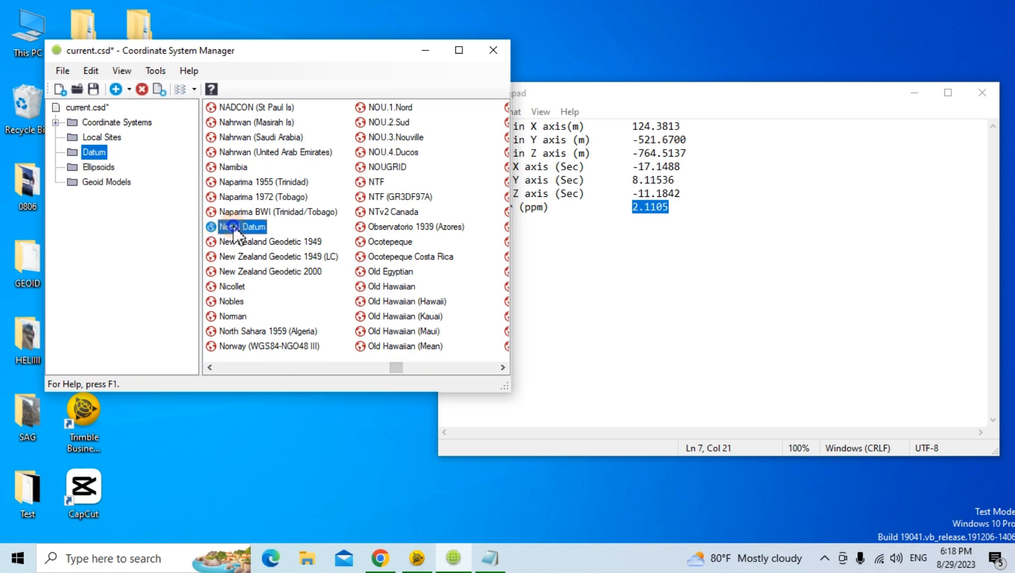
right_click(233, 227)
left_click(281, 347)
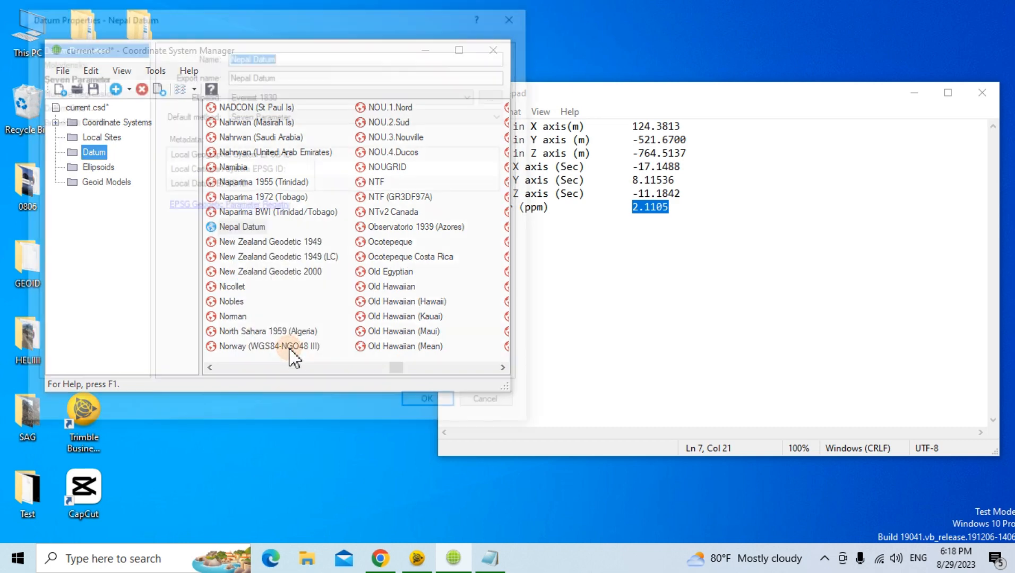
left_click(66, 88)
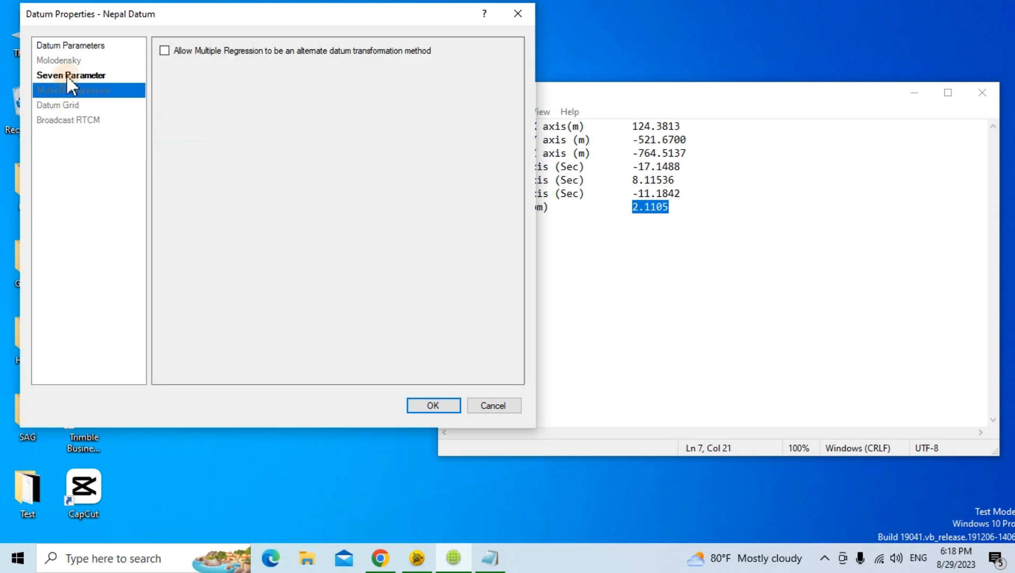
left_click(67, 77)
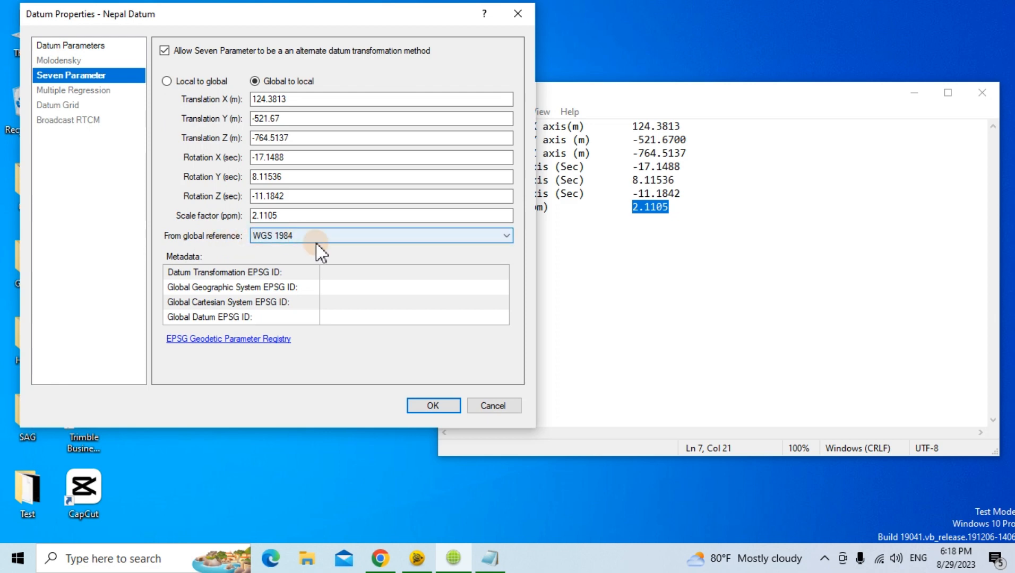
left_click(425, 407)
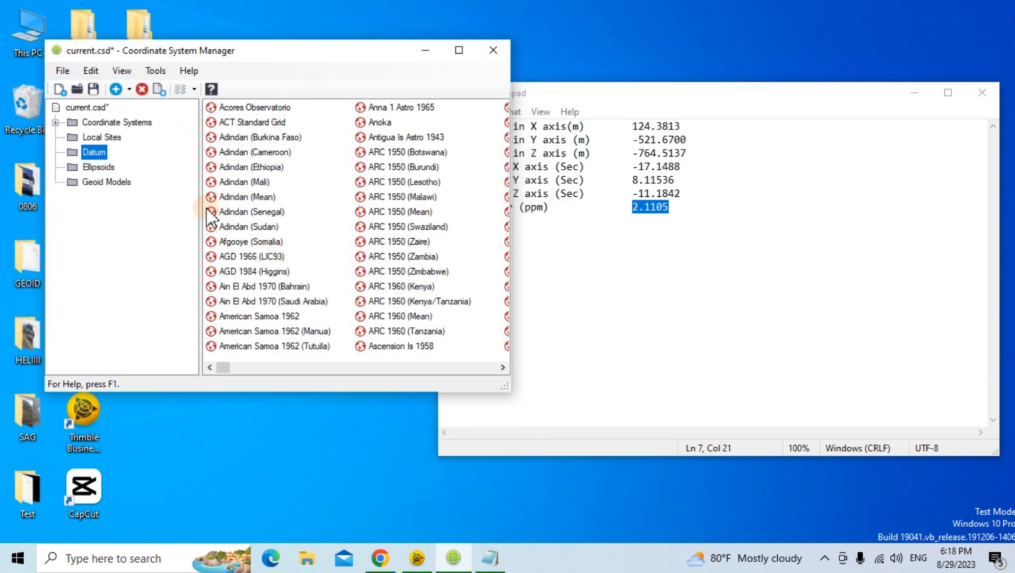
Add a coordinate system group named Nepal to the Coordinate Systems folder.
left_click(108, 140)
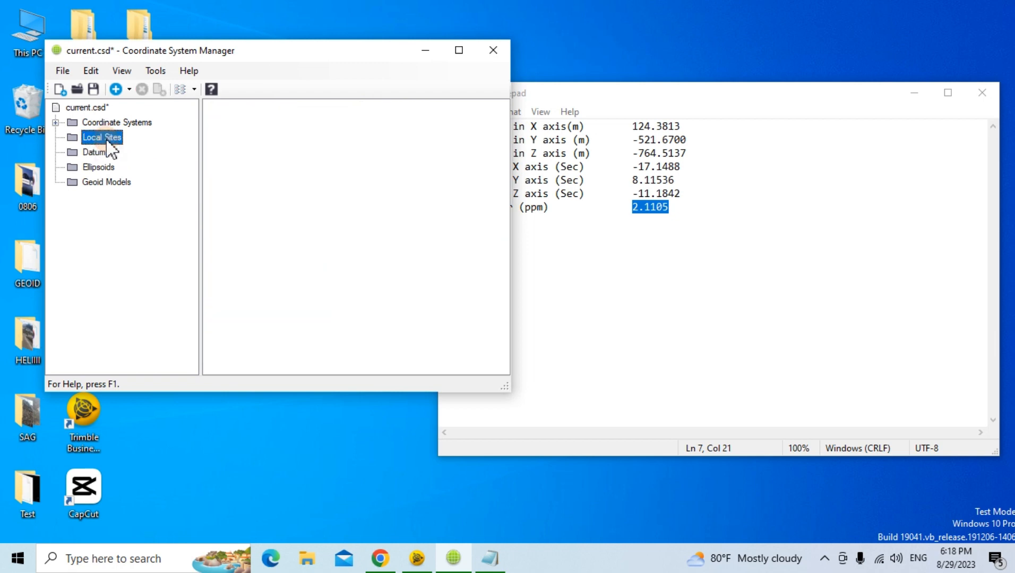
left_click(122, 124)
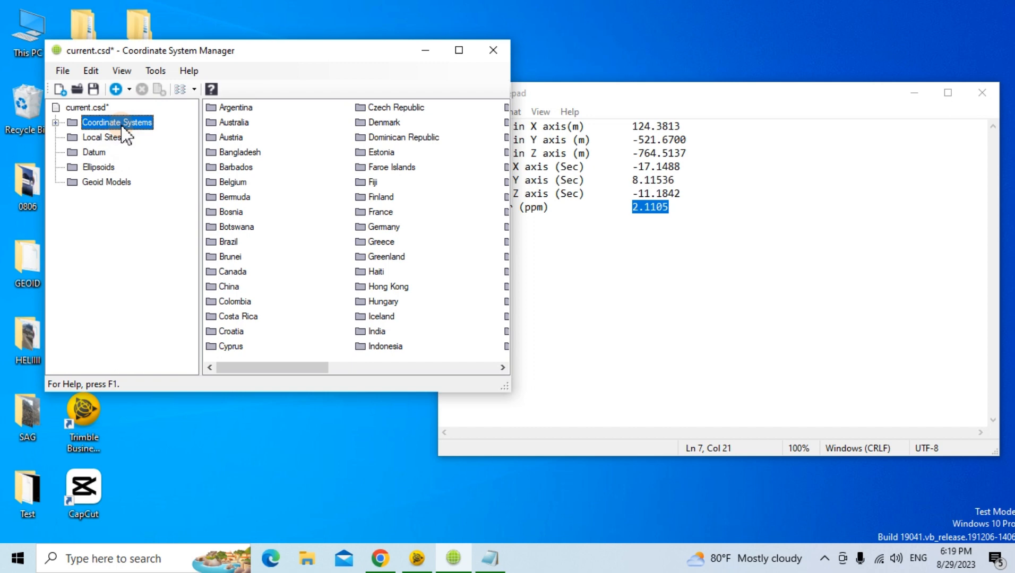
right_click(122, 126)
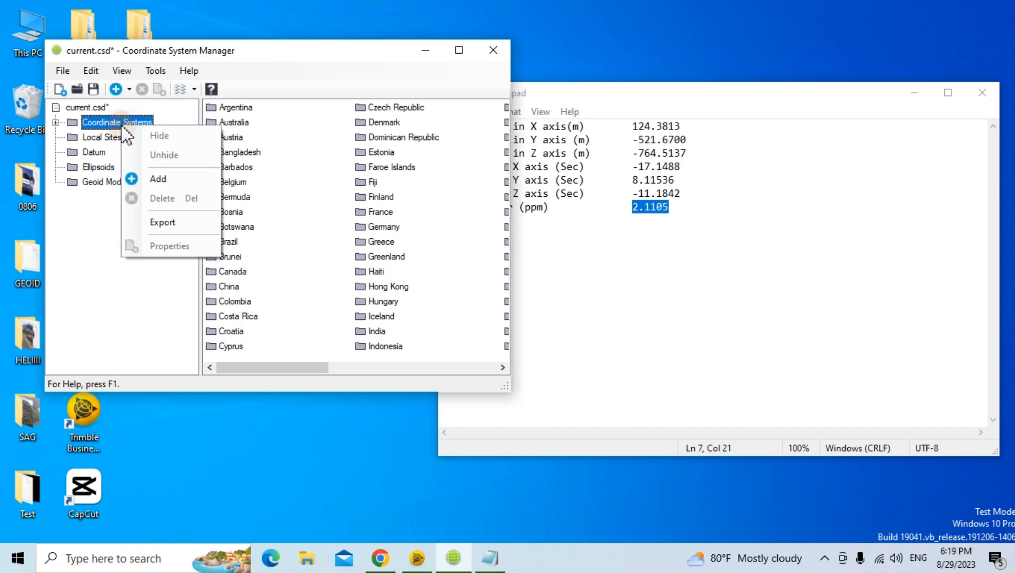
left_click(150, 176)
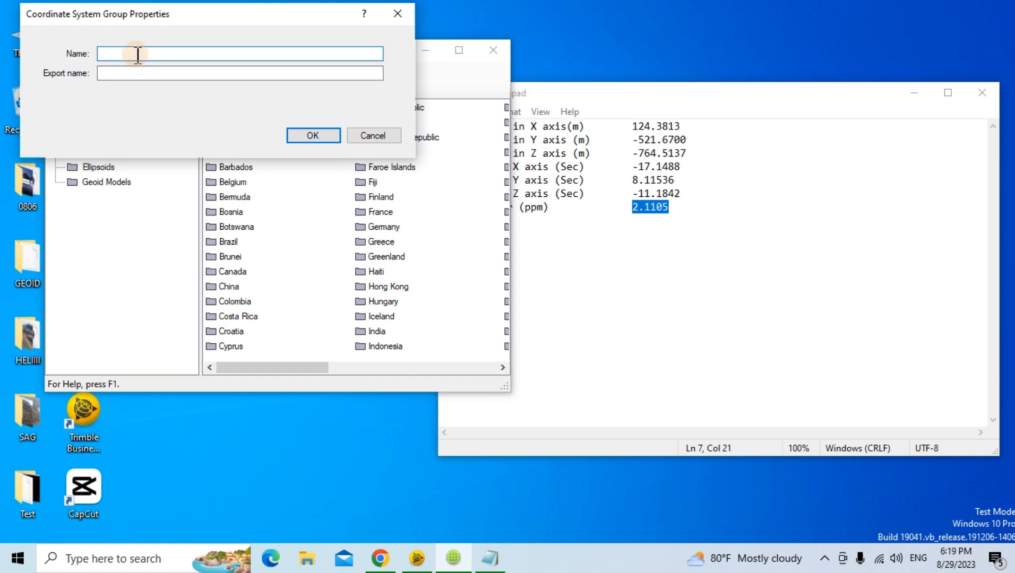
type("Neap")
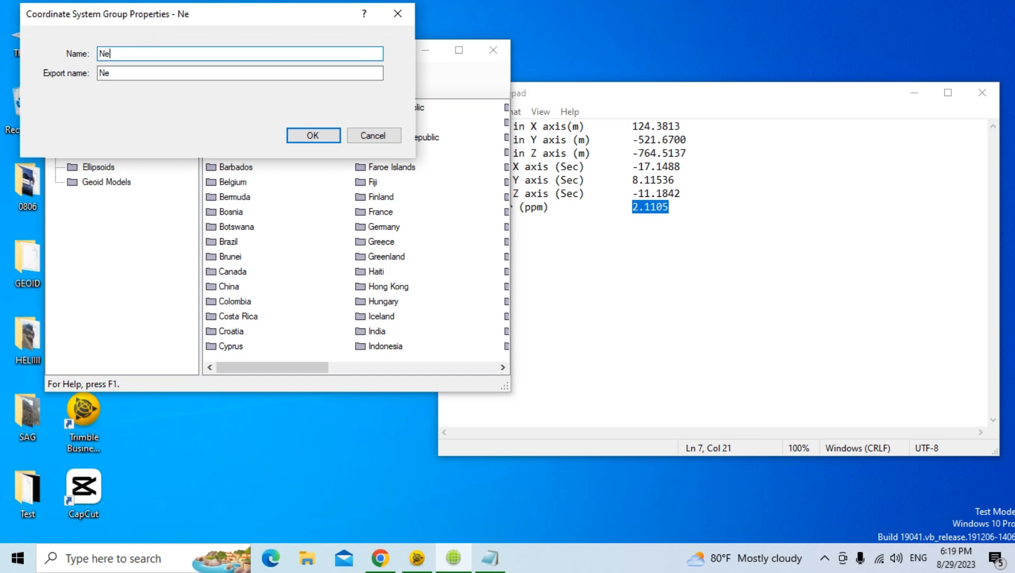
key("BackSpace")
key("BackSpace")
type("pal")
left_click(295, 137)
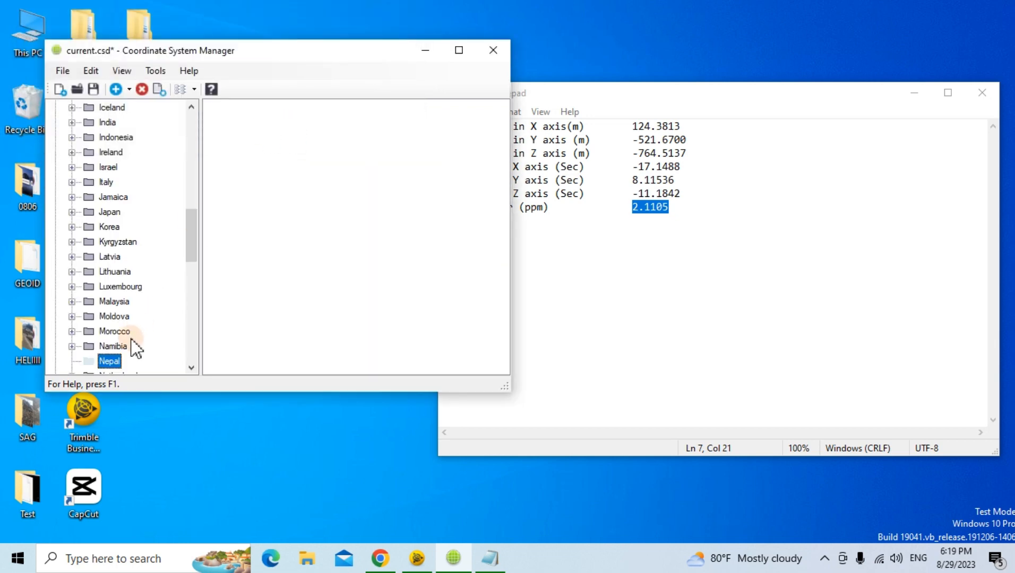
Add a new coordinate system to the Nepal group and name it 81CM.
right_click(114, 361)
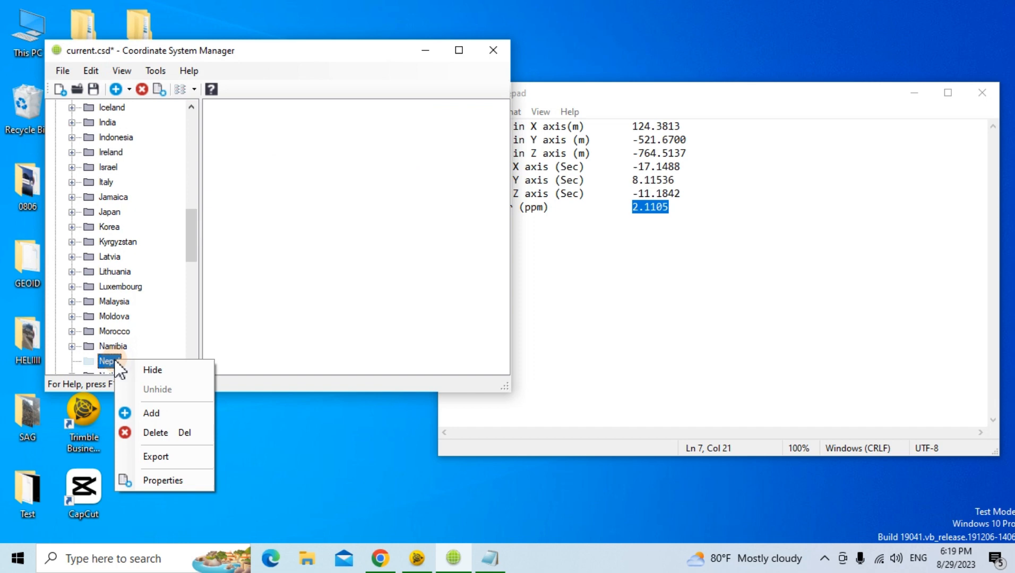
left_click(154, 414)
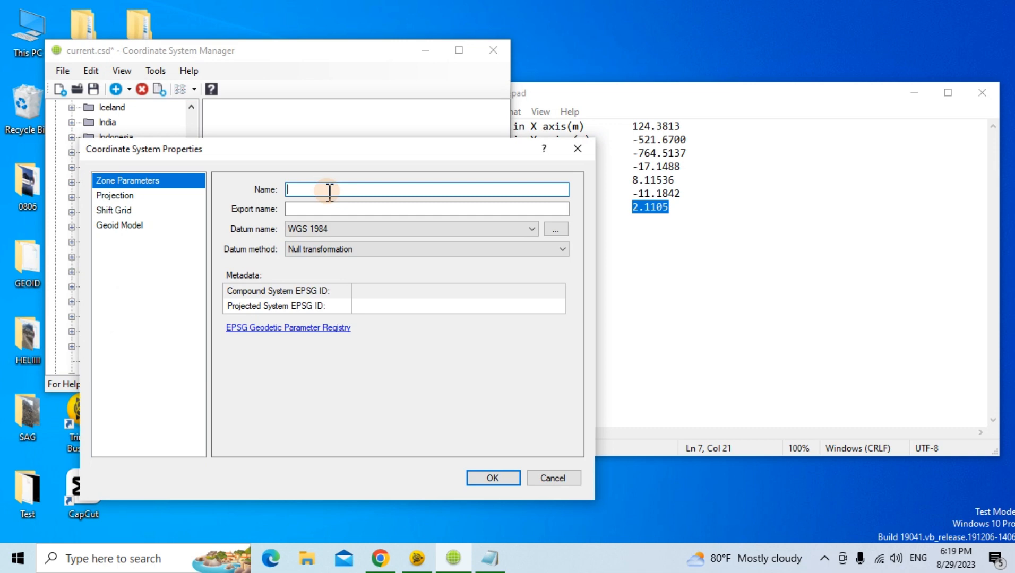
type("81CM")
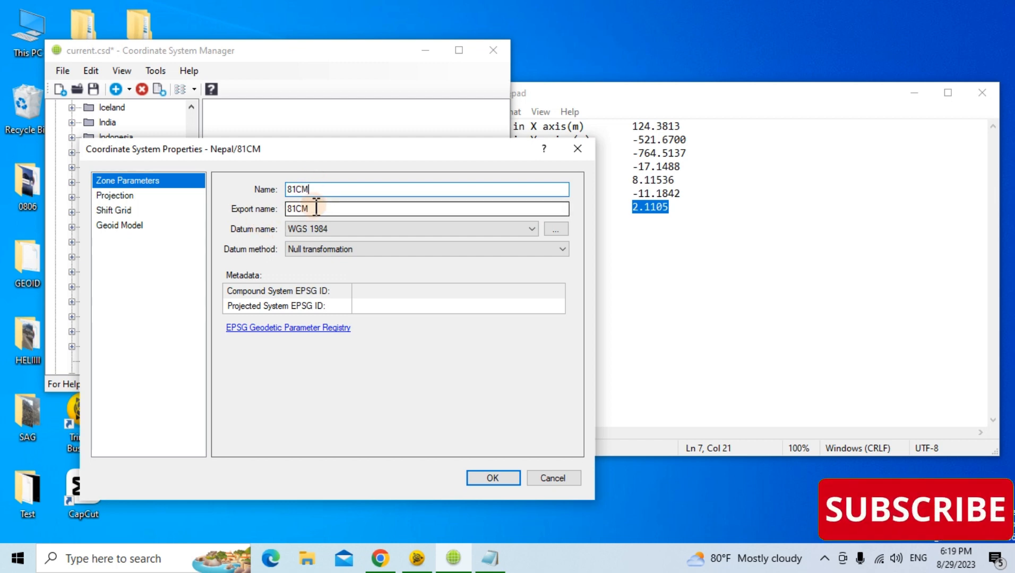
Assign Nepal Datum to the 81CM zone and keep Seven Parameter as its datum method.
left_click(300, 230)
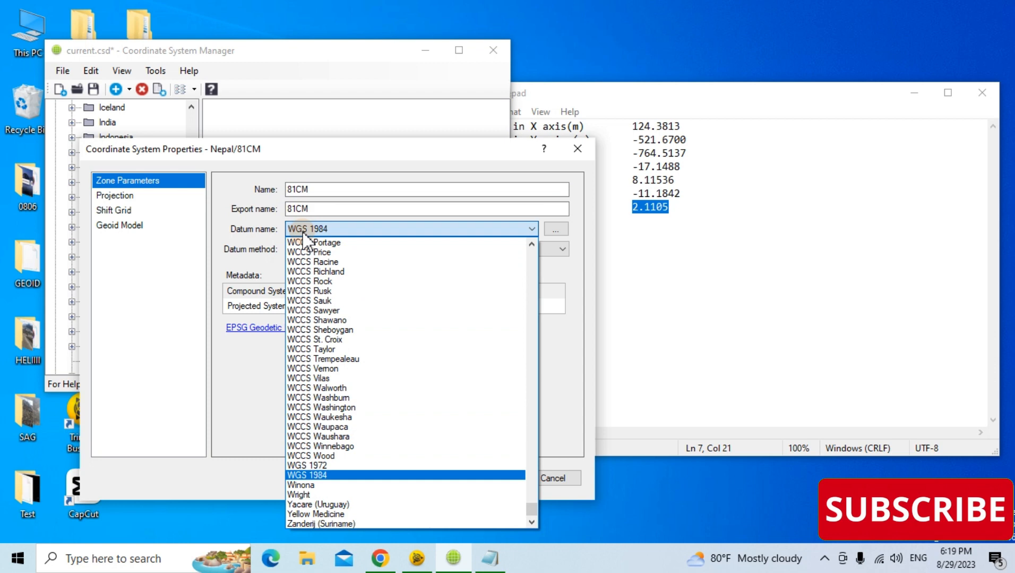
key("n")
key("n")
key("n")
key("n")
key("n")
key("n")
key("n")
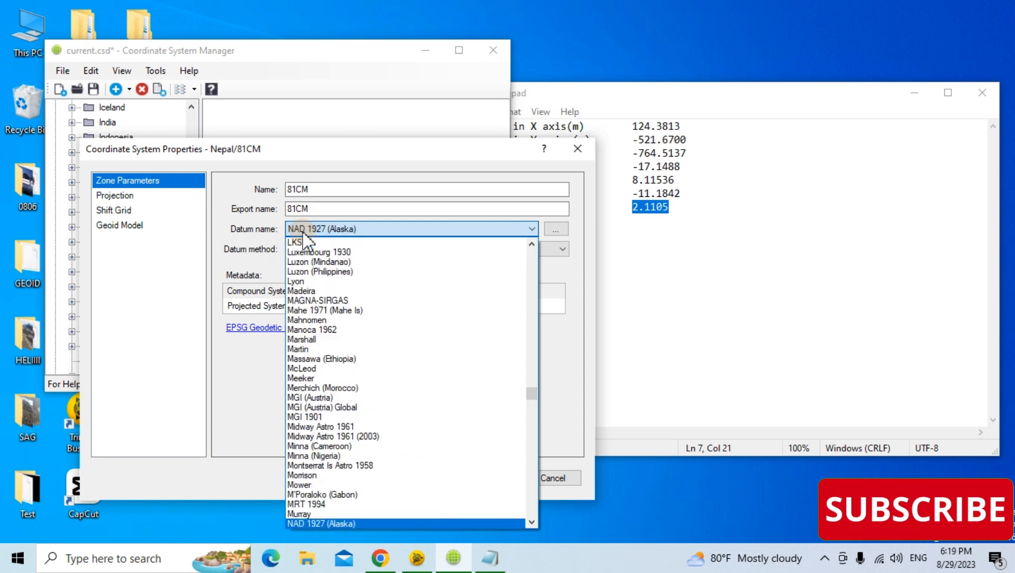
key("n")
key("n")
key("n")
key("n")
key("n")
key("n")
key("n")
key("n")
key("n")
key("n")
key("n")
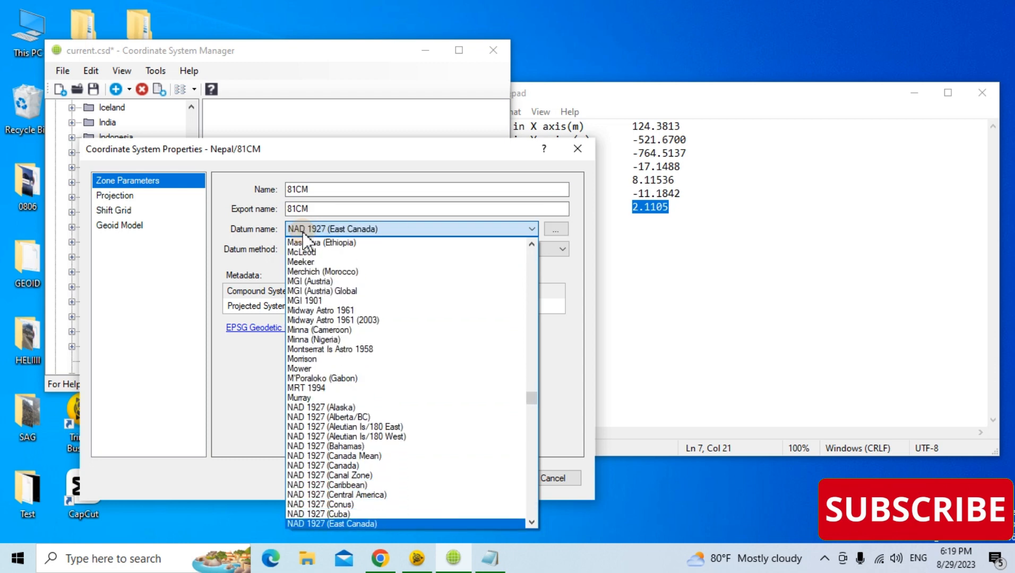
key("n")
key("n")
key("n")
key("n")
key("n")
key("n")
key("n")
key("n")
key("n")
key("n")
key("n")
key("n")
key("n")
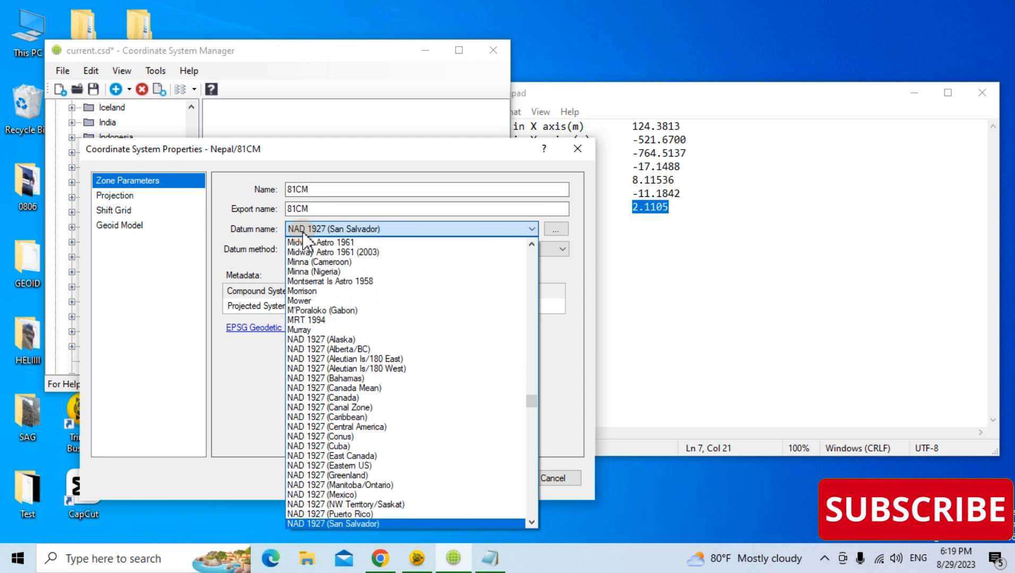
key("n")
key("n")
key("n")
key("n")
key("n")
key("n")
key("n")
key("n")
key("n")
key("n")
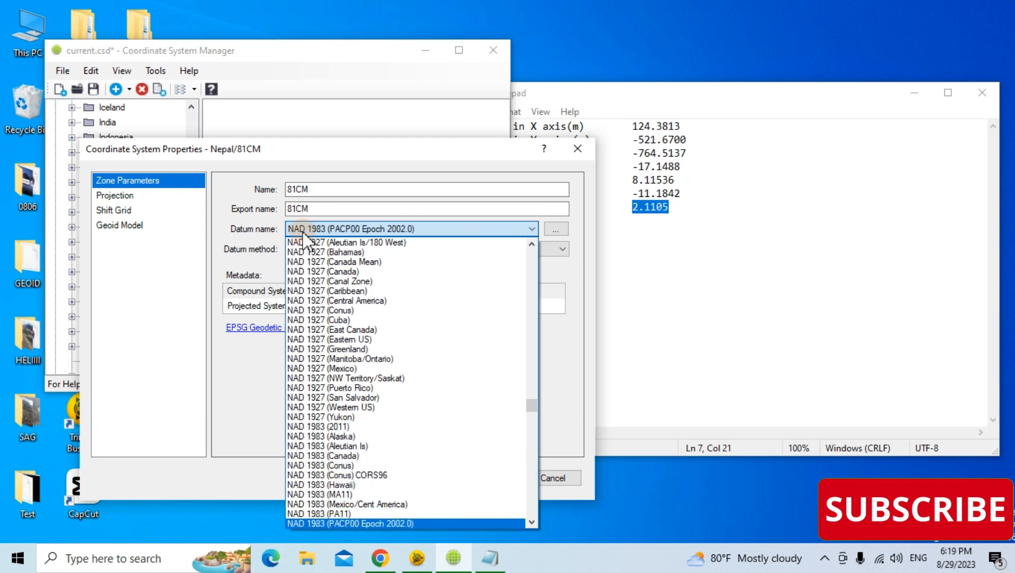
key("n")
key("n")
key("n")
key("n")
key("n")
key("n")
key("n")
key("n")
key("n")
key("n")
key("n")
key("n")
key("n")
key("n")
key("n")
key("n")
key("n")
key("n")
key("n")
key("n")
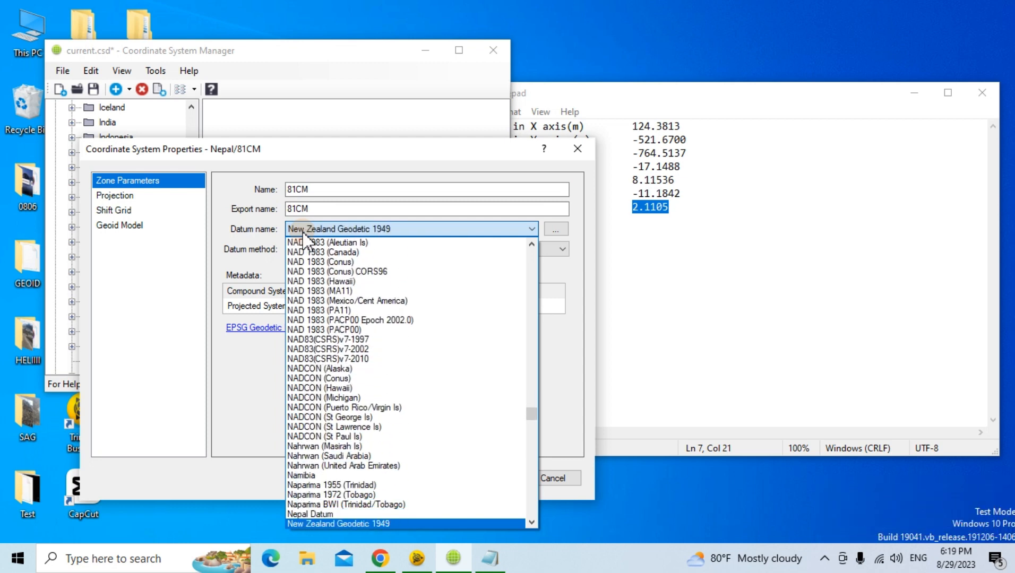
key("n")
key("n")
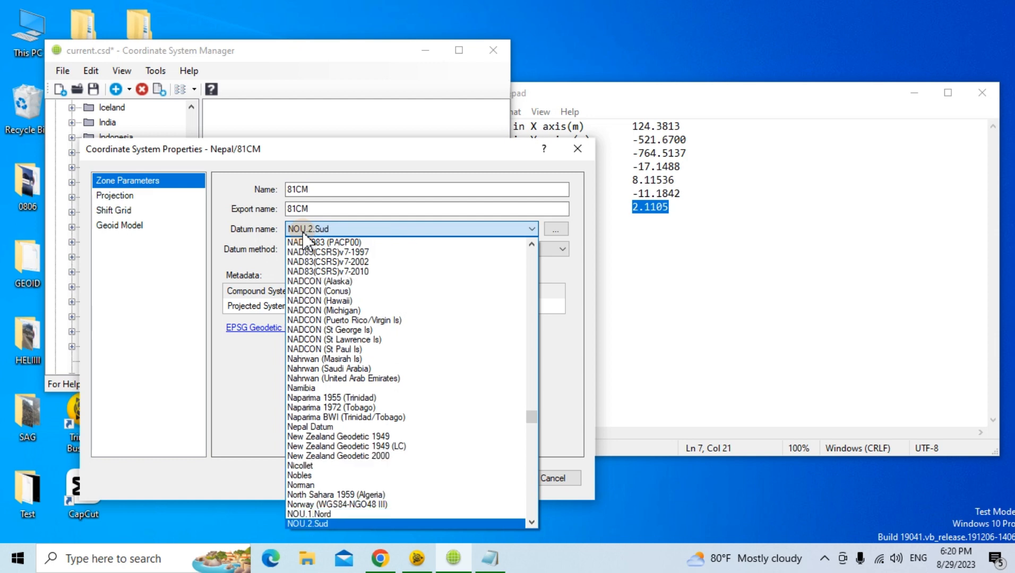
key("Up")
key("Up")
key("Up")
key("Up")
key("Up")
key("Up")
key("Up")
key("Up")
key("Up")
key("Up")
key("Up")
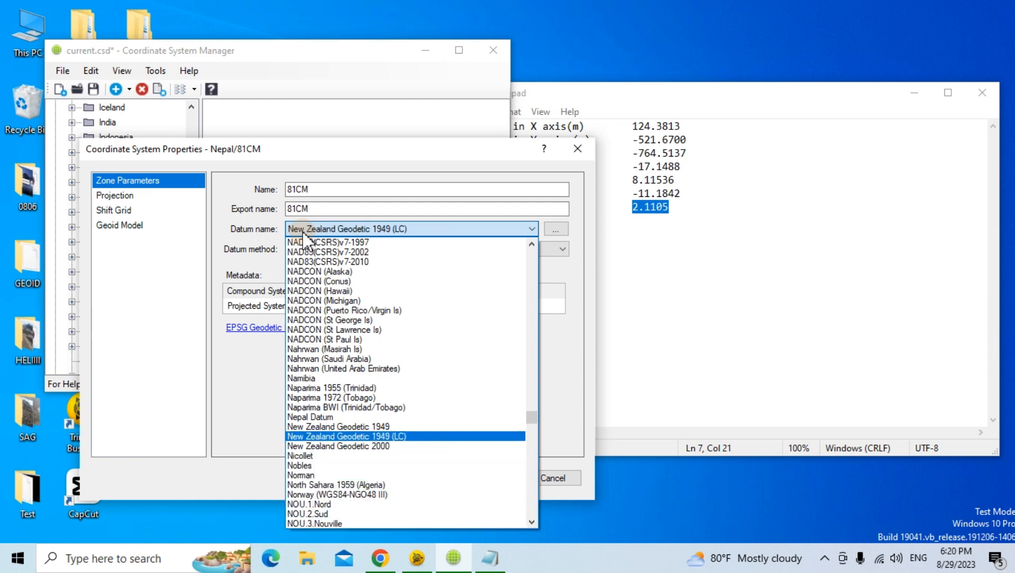
left_click(300, 418)
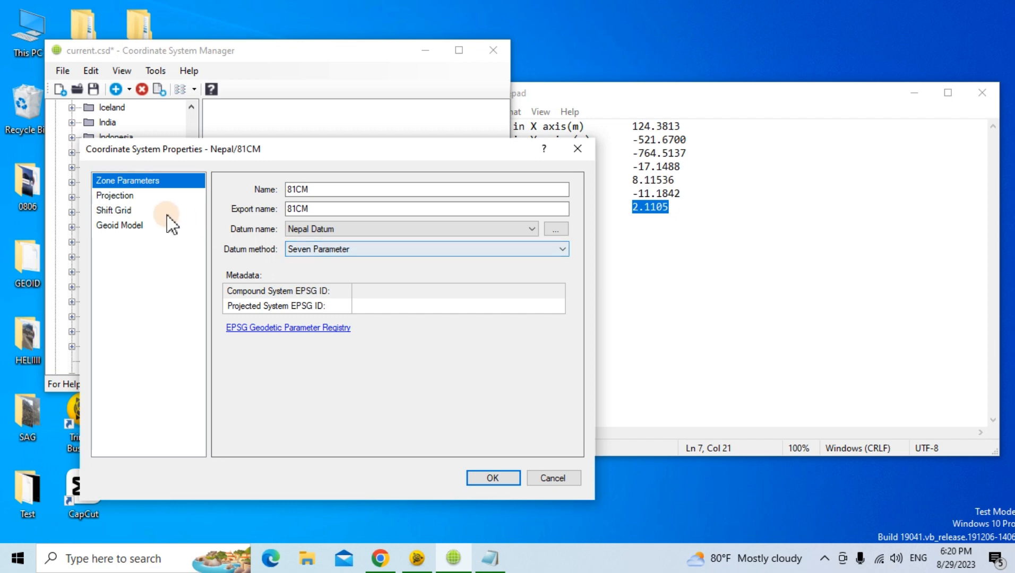
left_click(302, 252)
left_click(296, 250)
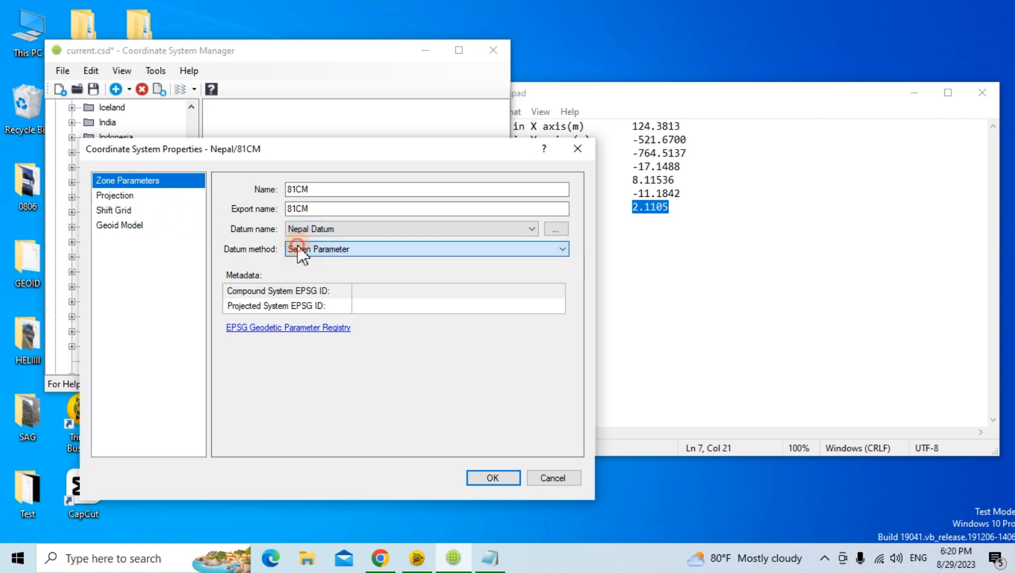
Set the 81CM projection to Transverse Mercator with central latitude 0 and central longitude 81° E.
left_click(113, 196)
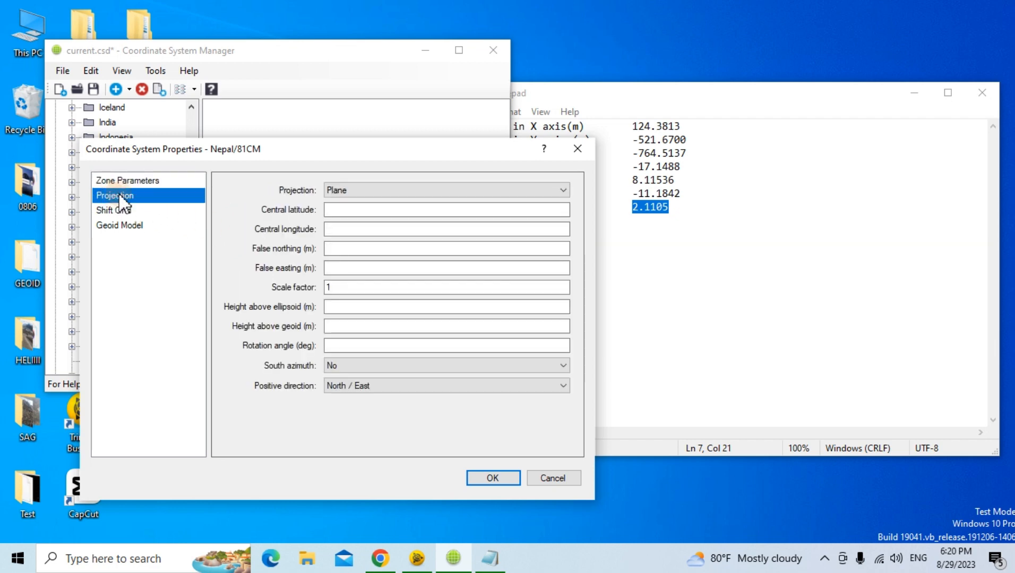
left_click(339, 192)
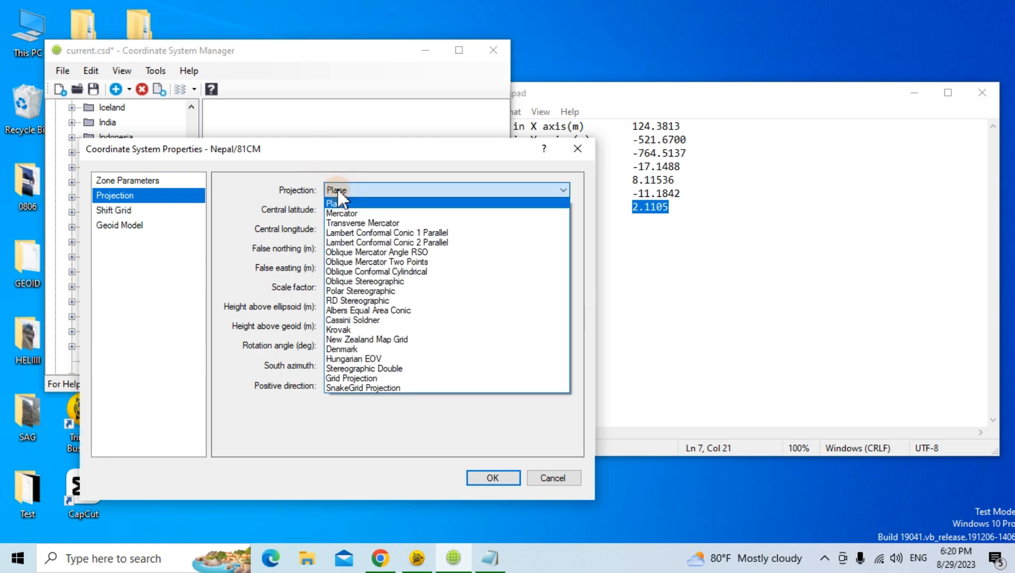
left_click(356, 224)
left_click(360, 229)
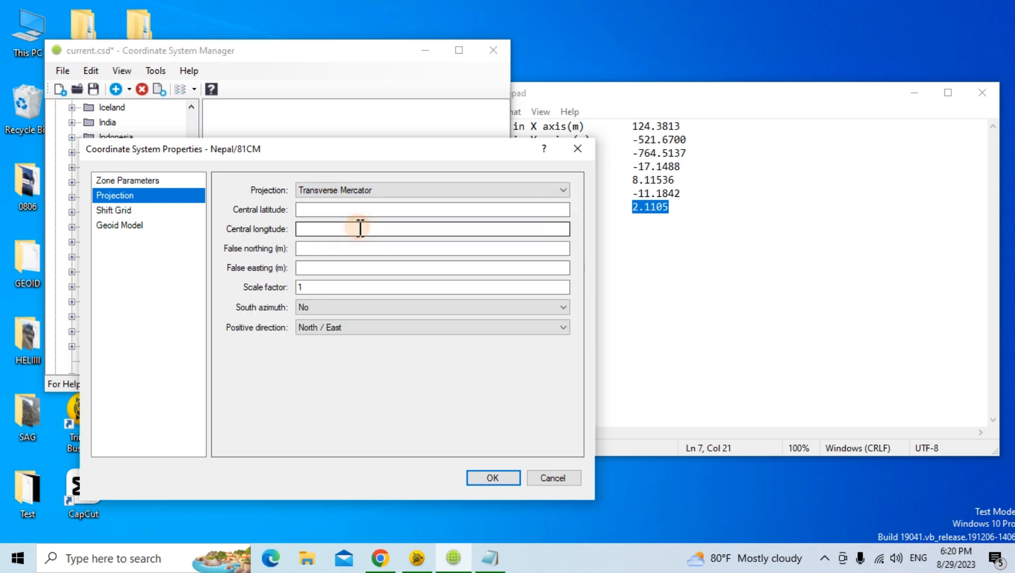
left_click(350, 210)
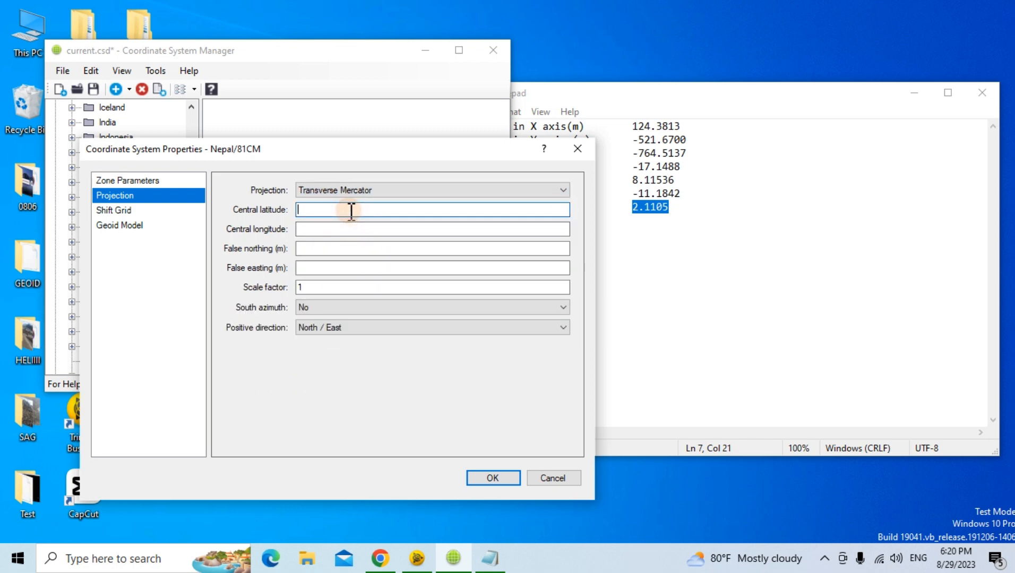
type("0")
left_click(328, 229)
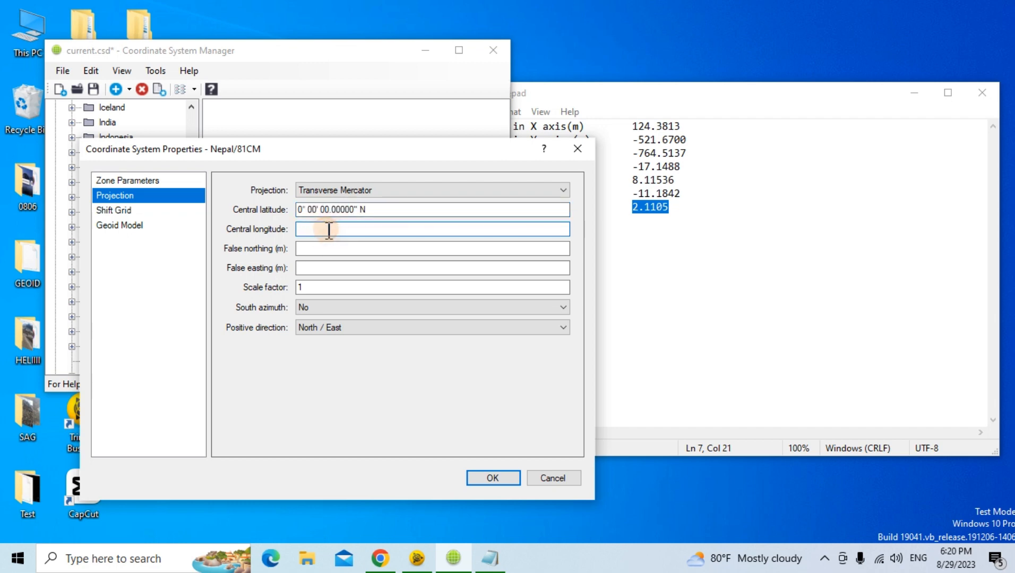
type("81")
Set the projection's false northing to 0.00 m, false easting to 500000 m and scale factor to 0.9999.
left_click(317, 248)
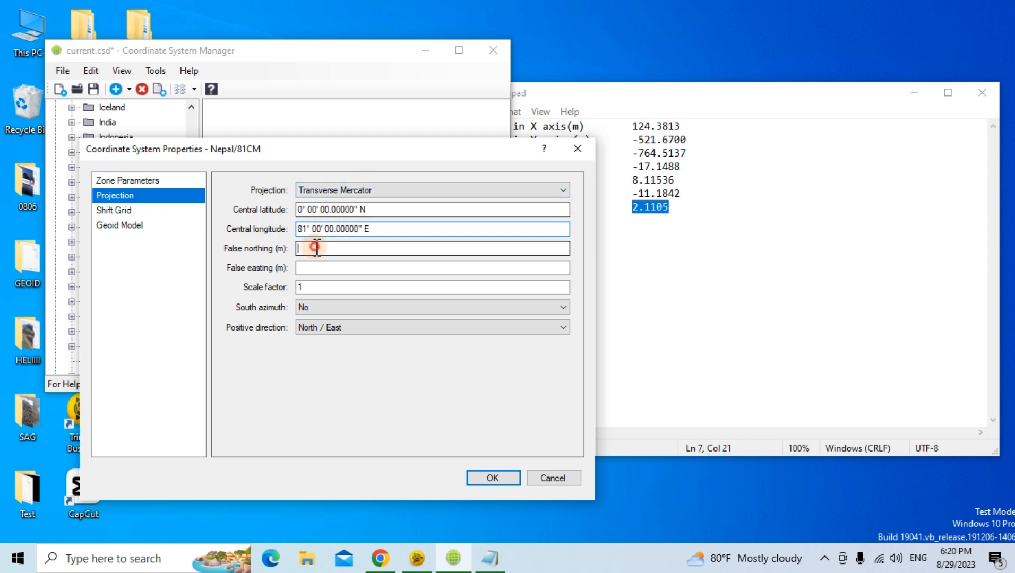
type("0")
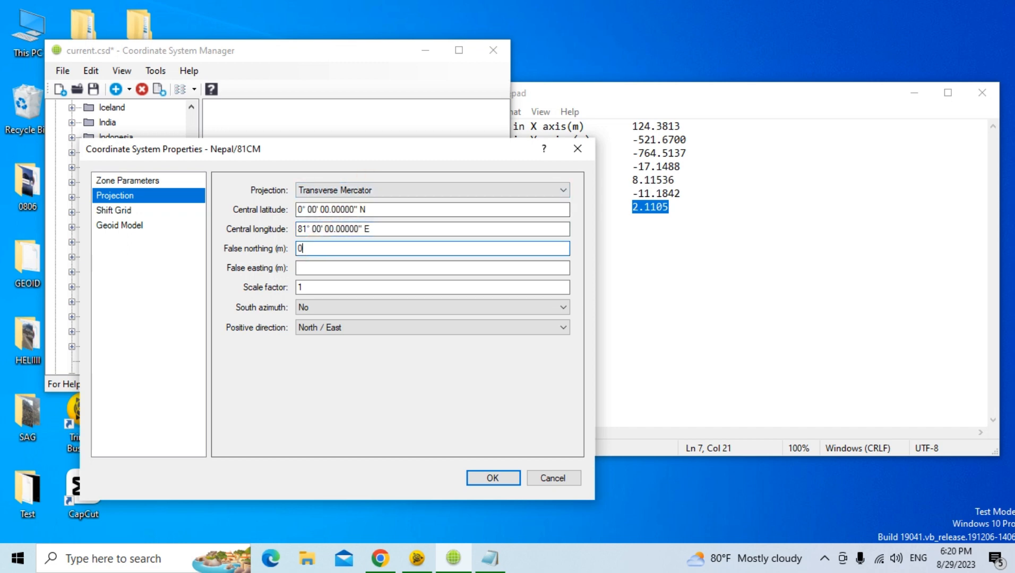
type(".00")
left_click(304, 267)
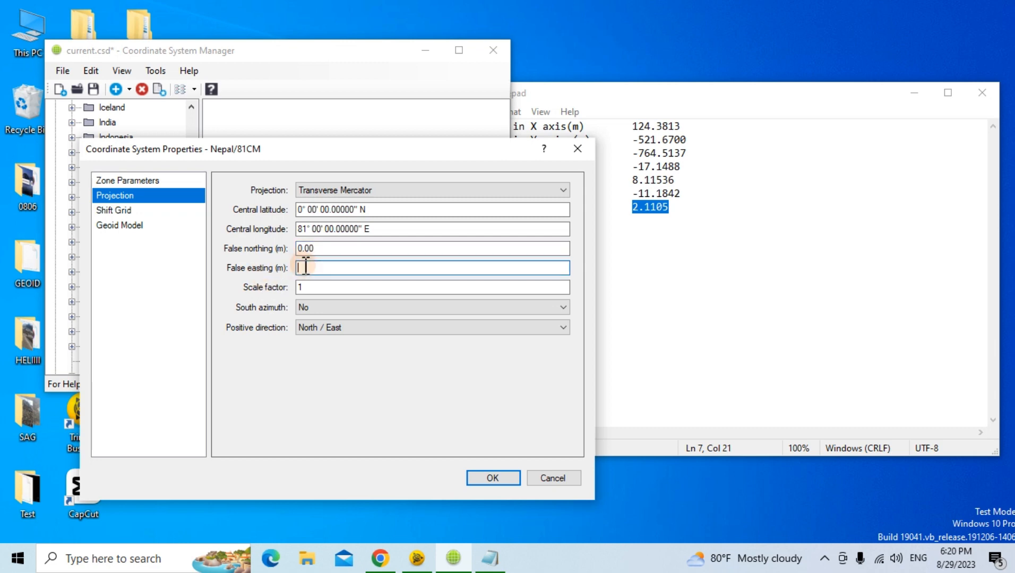
type("500000")
left_click(304, 288)
key("BackSpace")
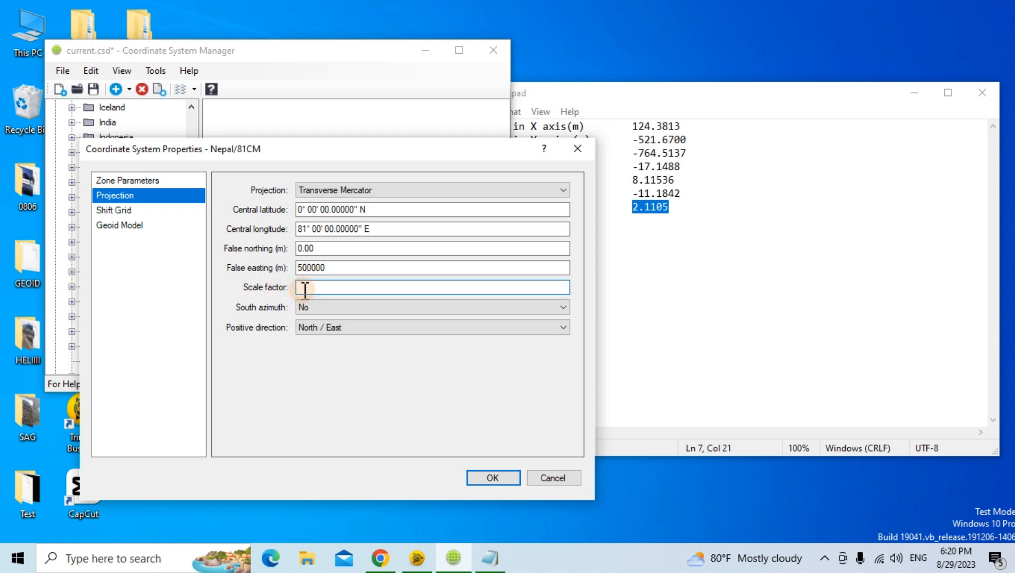
type("0.9999")
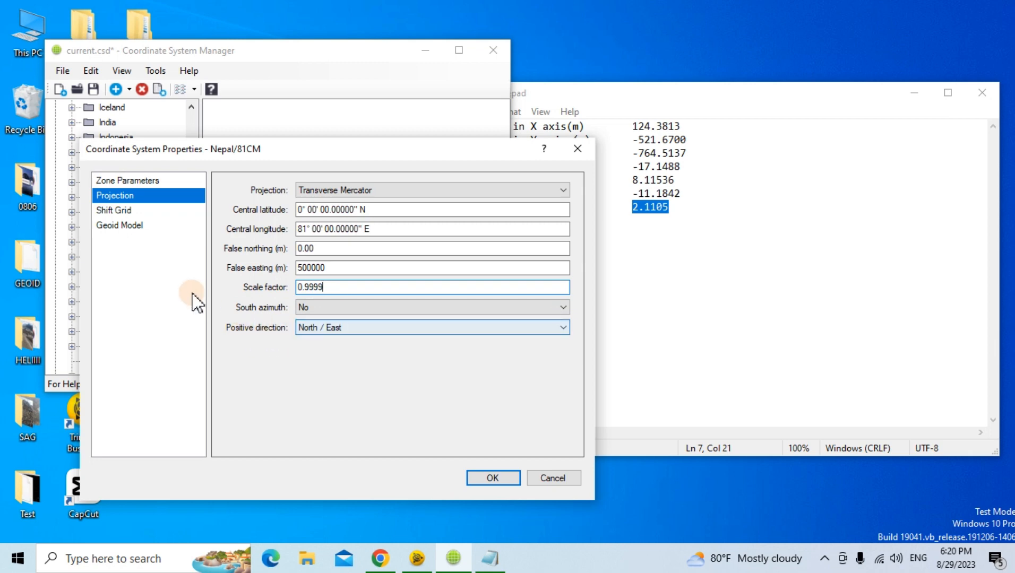
Leave the shift grid file empty and set the 81CM geoid method to Geoid Grid Model.
left_click(122, 210)
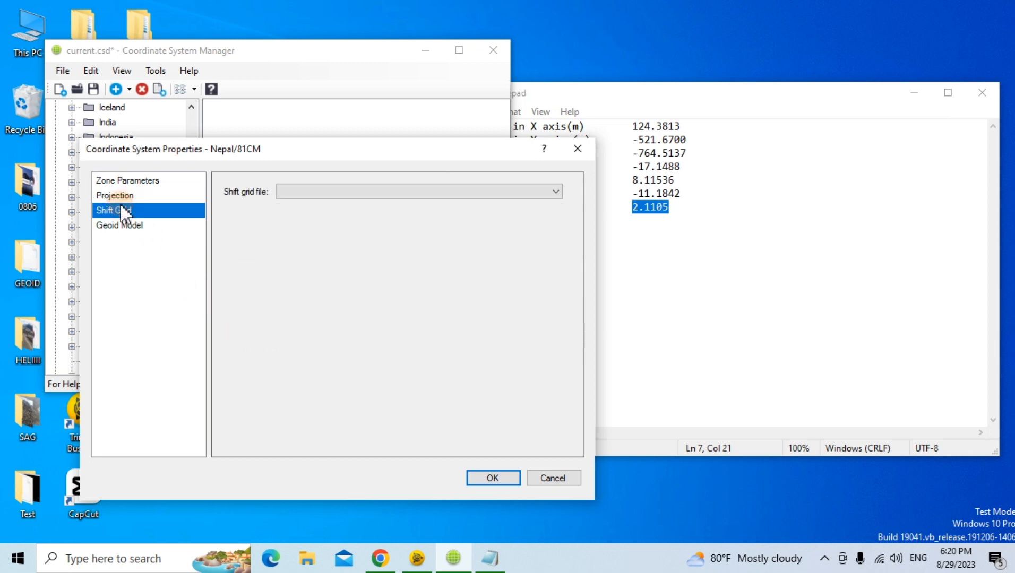
left_click(146, 228)
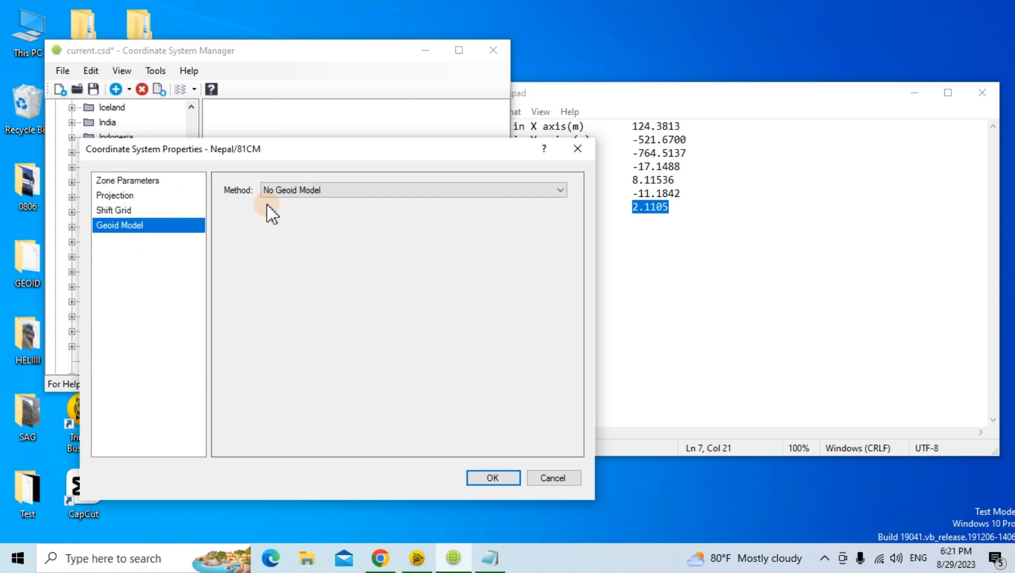
left_click(292, 193)
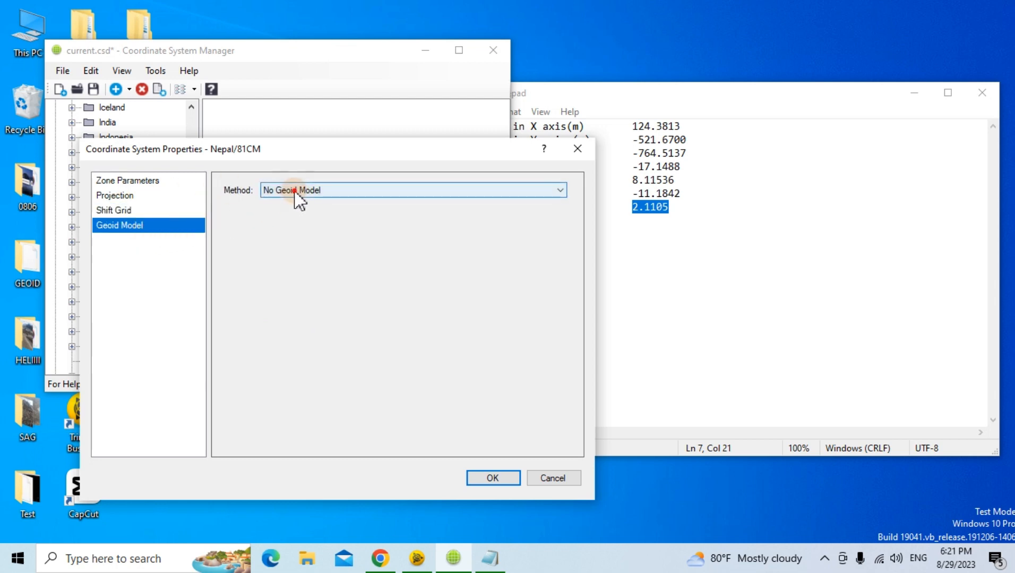
left_click(294, 214)
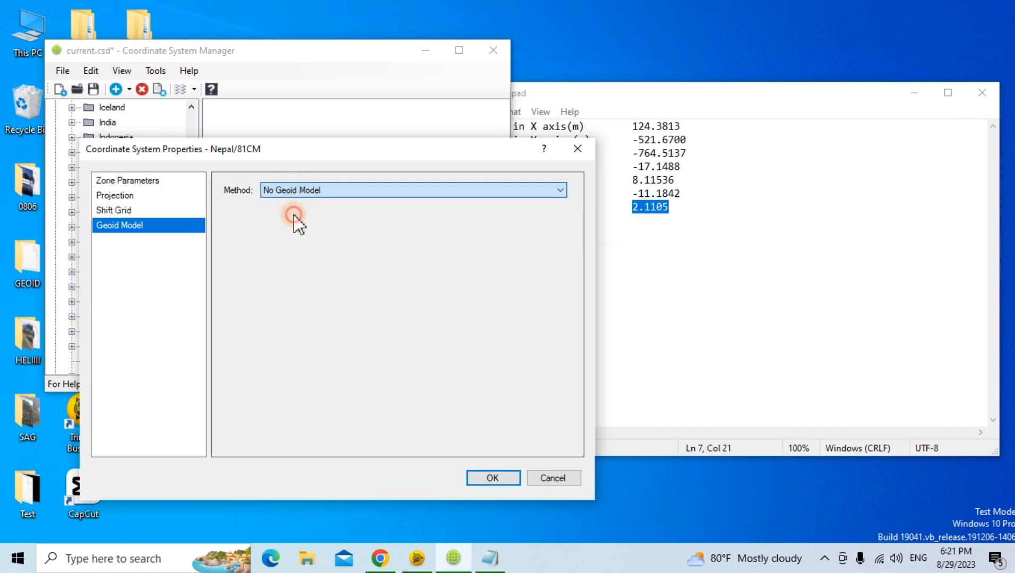
Choose EGM-08 as the 81CM zone's geoid grid model and accept the zone's properties.
left_click(294, 214)
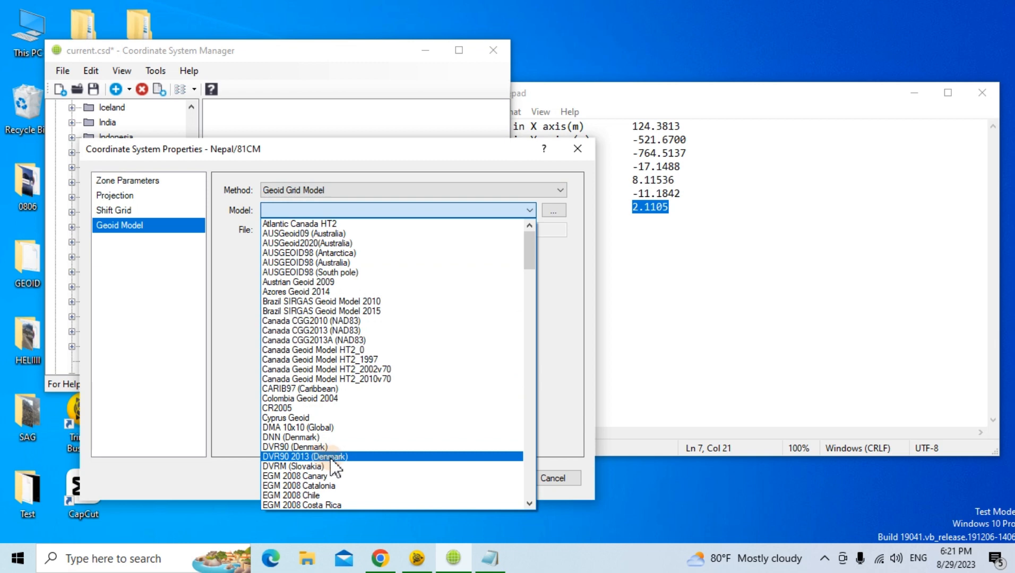
key("Down")
key("Down")
key("Down")
key("Down")
key("Down")
key("Down")
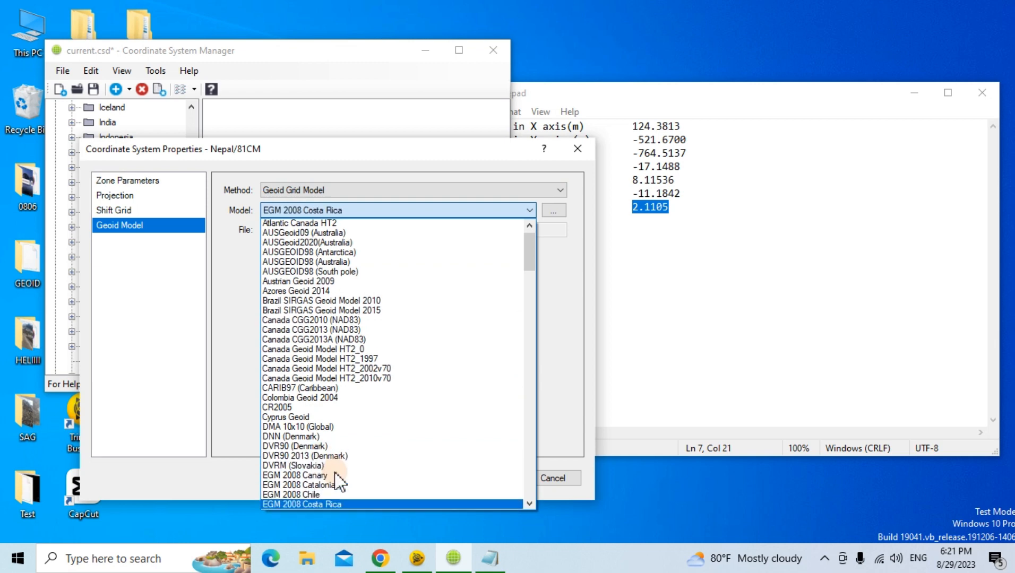
key("Down")
key("Down")
key("Down")
key("Down")
key("Down")
key("Down")
key("Down")
key("Down")
key("Down")
key("Down")
key("Down")
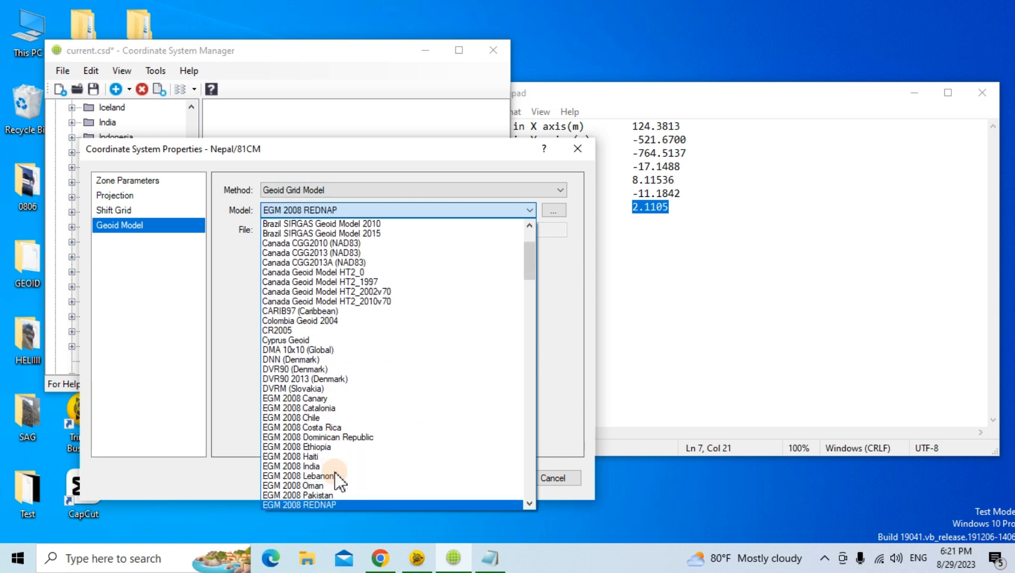
key("Down")
key("Down")
key("Down")
key("Down")
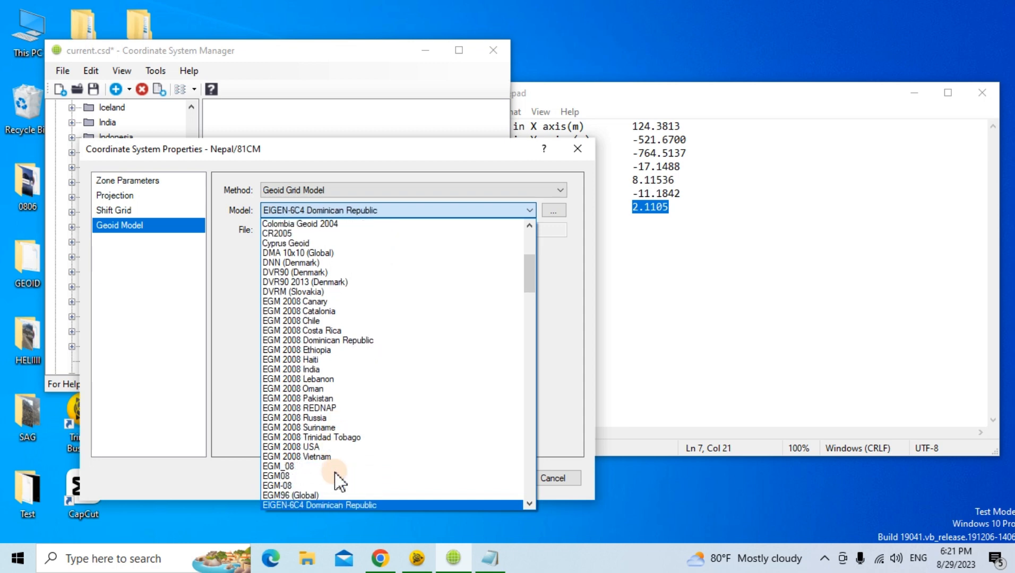
key("Up")
key("Up")
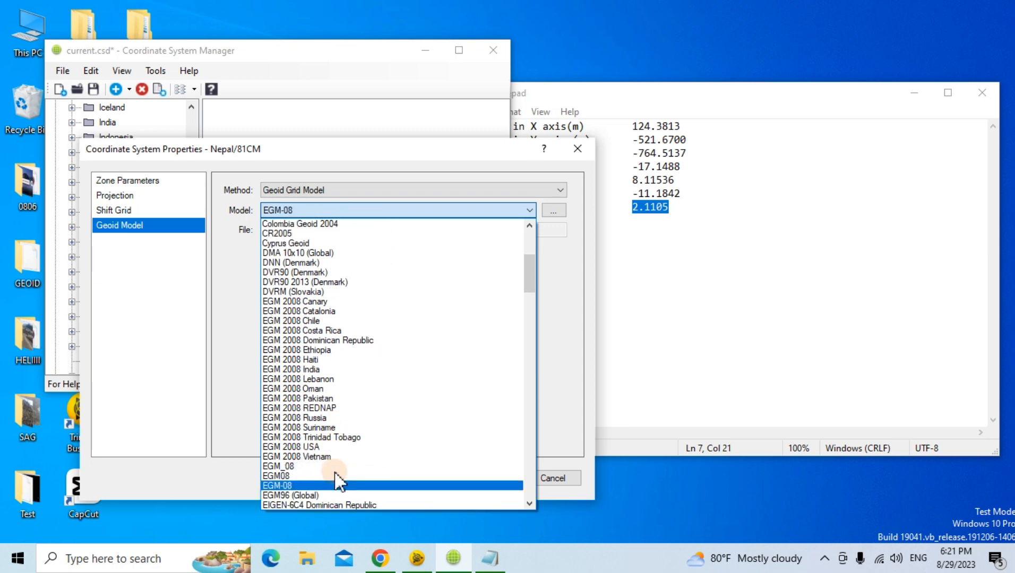
key("Up")
key("Up")
key("Down")
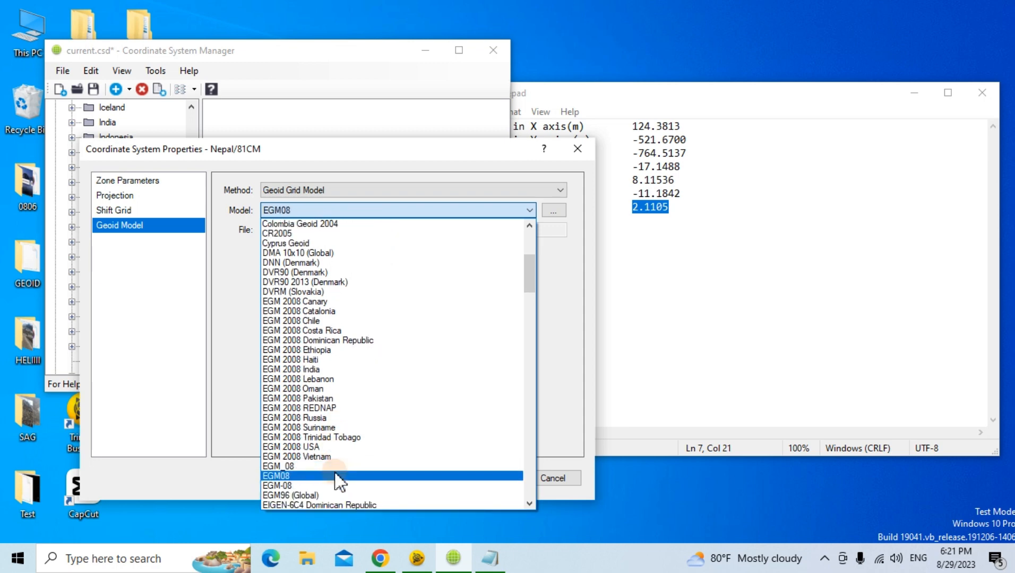
key("Down")
key("Up")
key("Up")
key("Down")
key("Down")
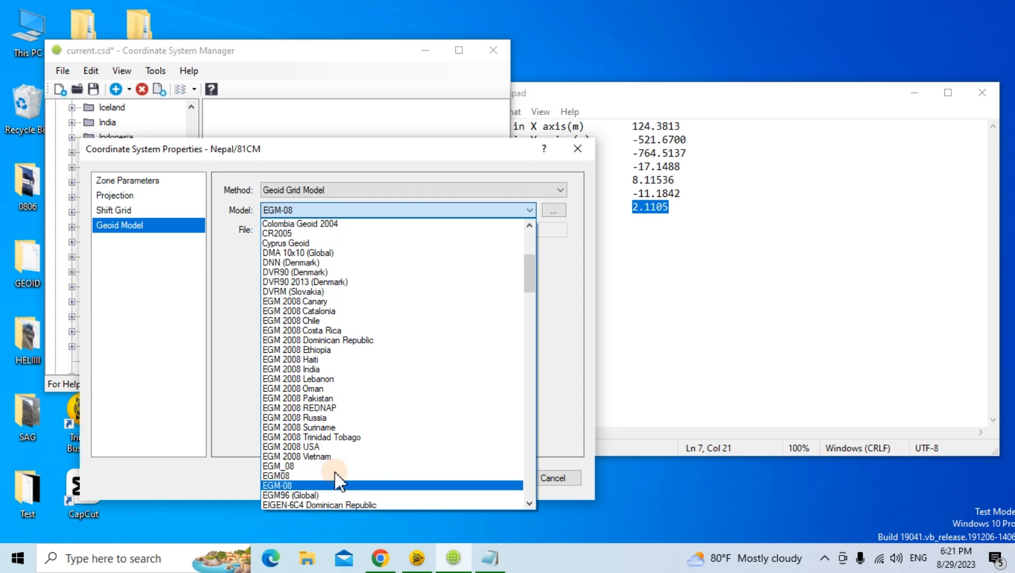
left_click(306, 486)
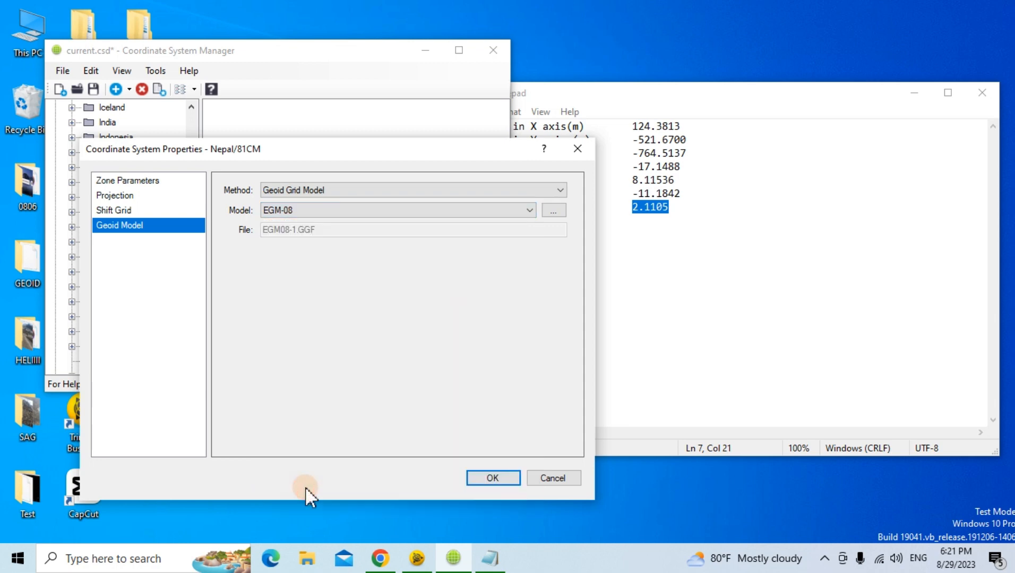
left_click(501, 473)
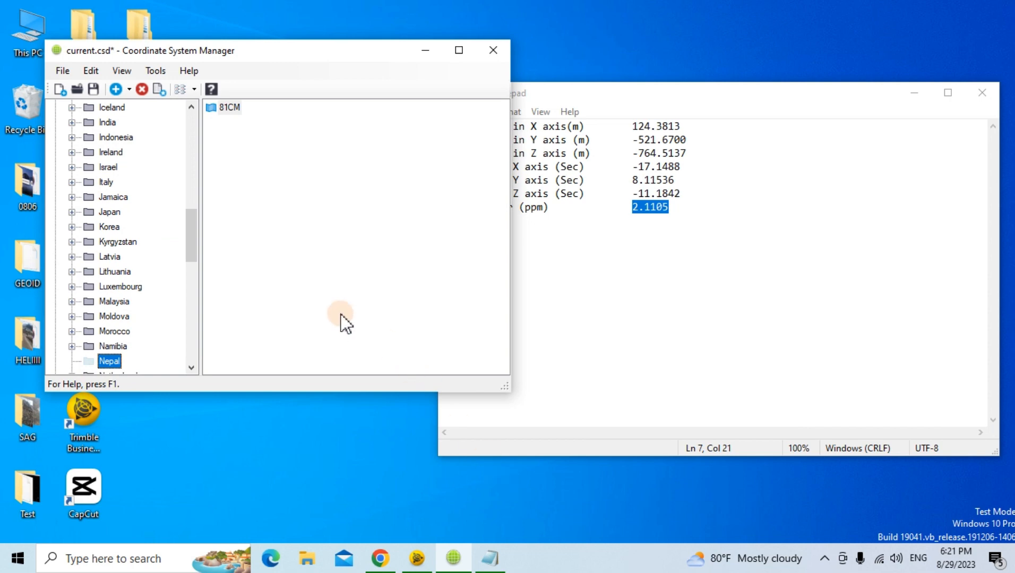
Save the coordinate system database current.csd with the new 81CM zone.
key("ctrl+s")
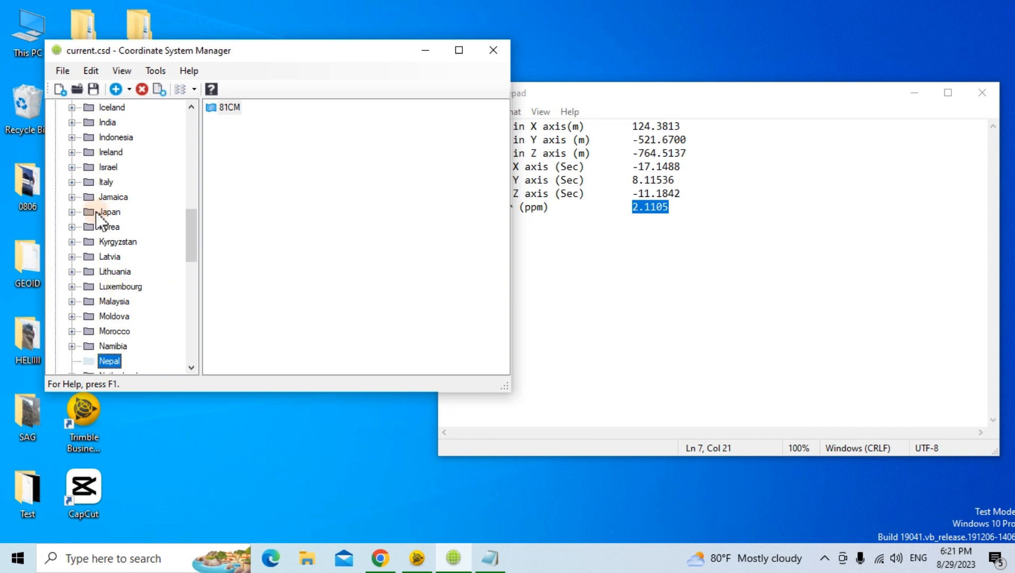
left_click(94, 89)
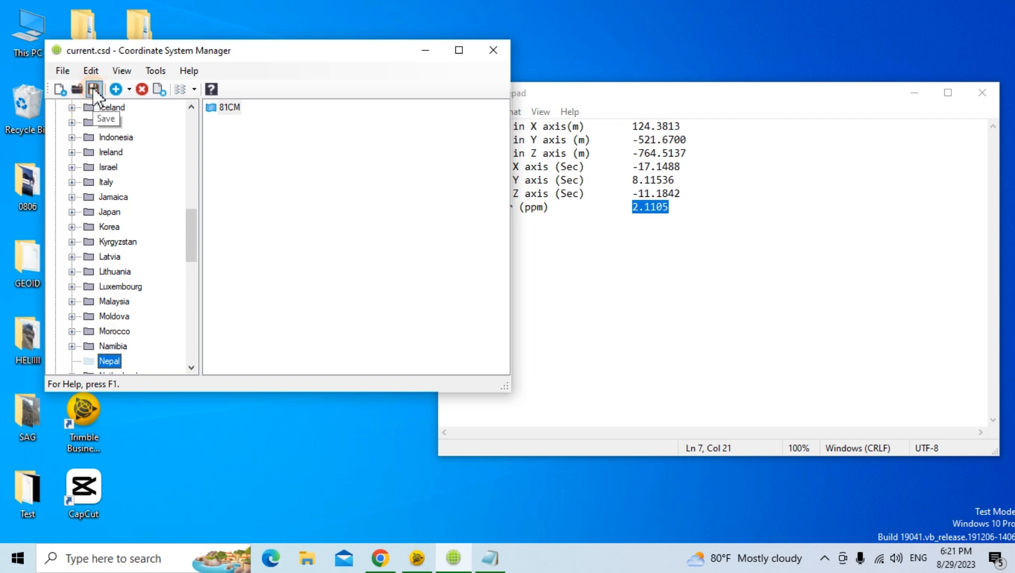
left_click(228, 215)
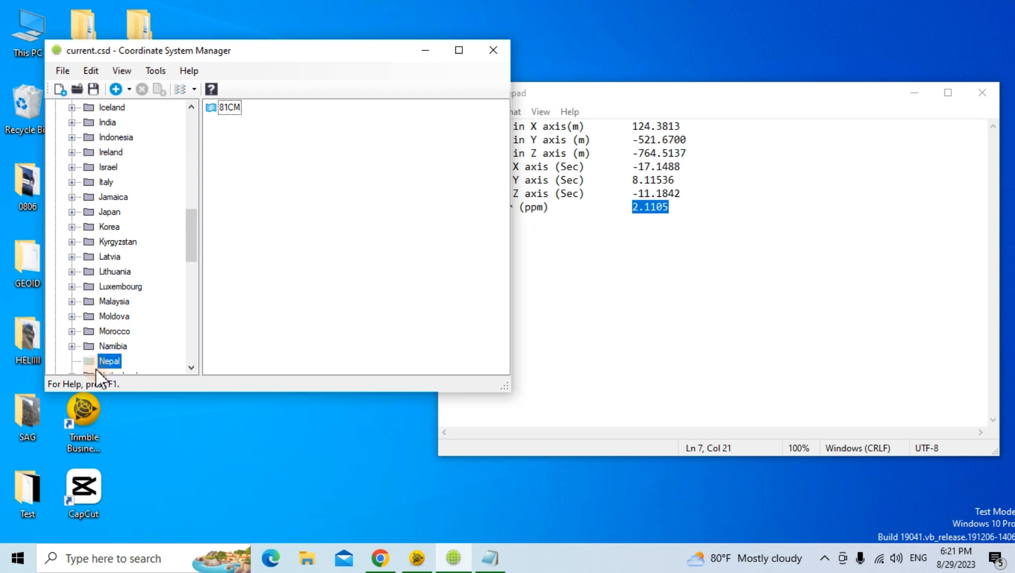
Add another zone named 84CM to the Nepal coordinate system group.
right_click(109, 360)
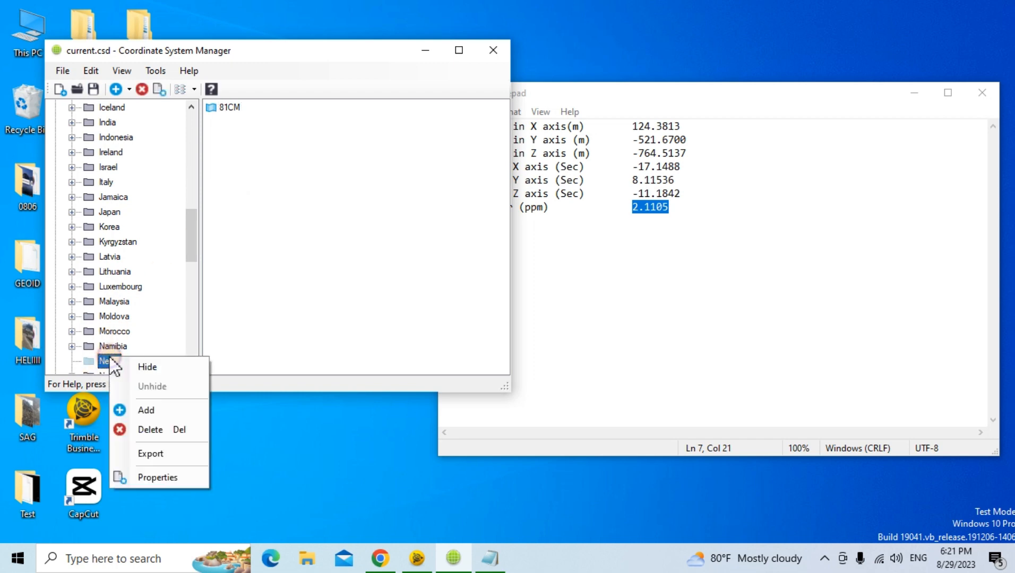
left_click(165, 411)
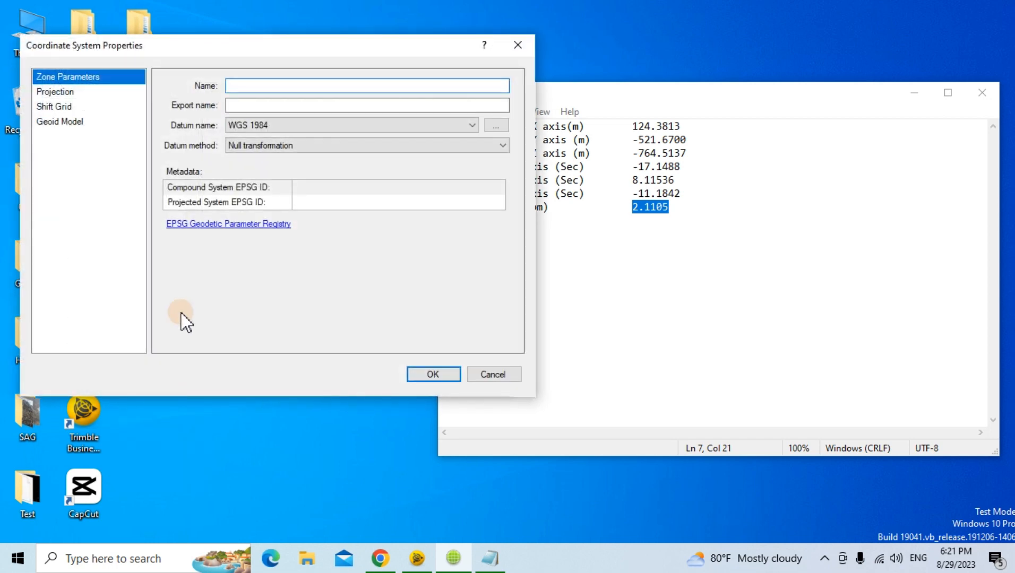
type("84CM")
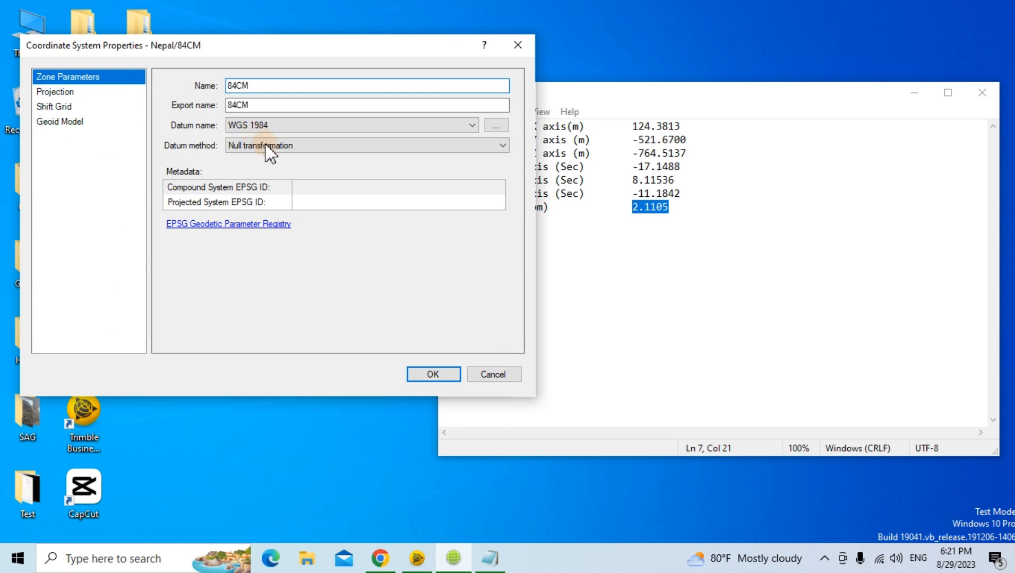
Assign Nepal Datum to the 84CM zone and keep Seven Parameter as its datum method.
left_click(289, 127)
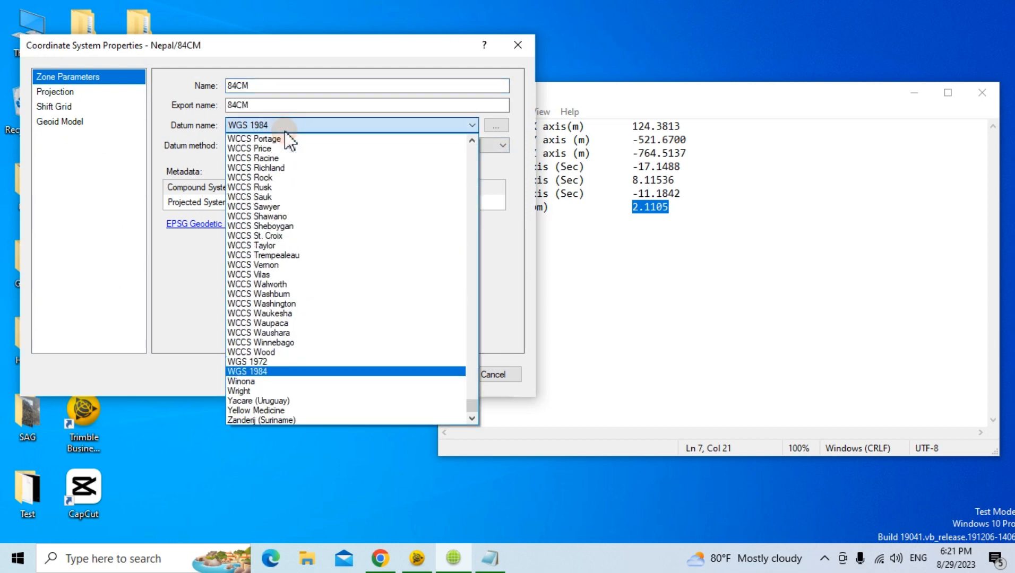
key("n")
key("a")
key("Down")
key("Down")
key("Down")
key("Down")
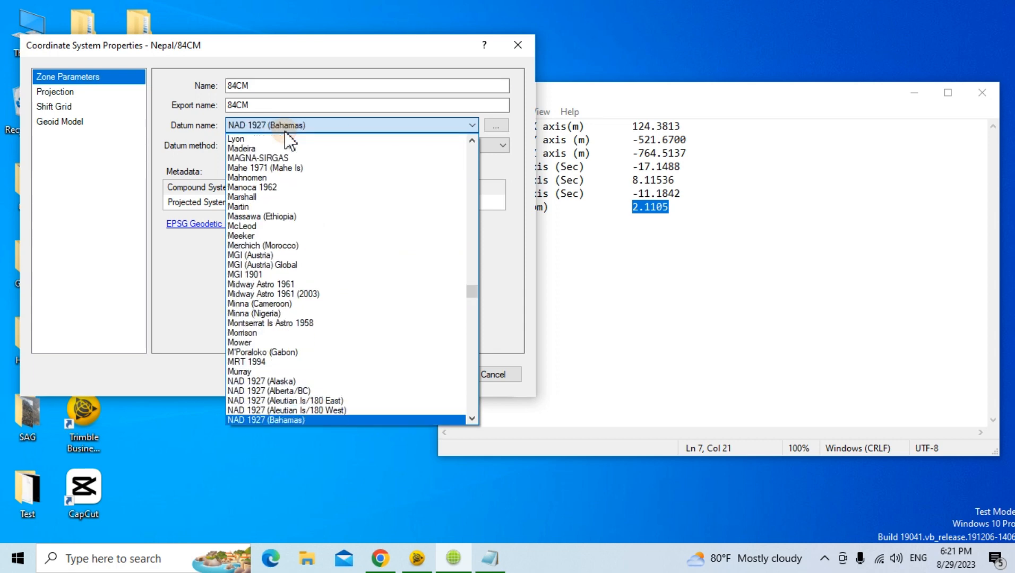
key("Down")
key("Down")
key("Down")
key("Down")
key("Down")
key("Down")
key("Down")
key("Down")
key("Down")
key("Down")
key("Down")
key("Down")
key("Down")
key("Down")
key("Down")
key("Down")
key("Down")
key("Down")
key("Down")
key("Down")
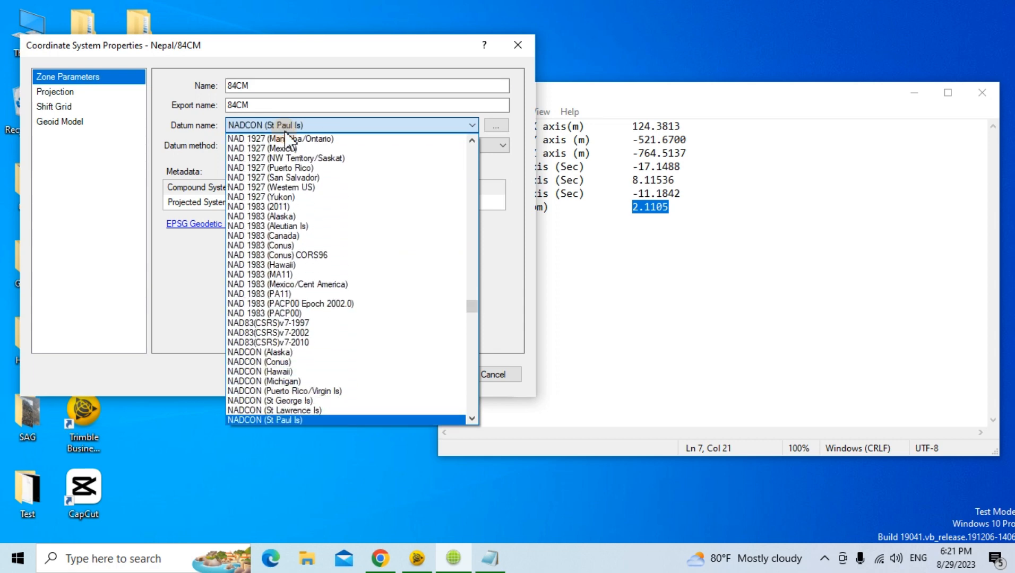
key("Down")
key("Down")
key("Down")
key("Down")
key("Down")
key("Down")
key("Down")
key("Down")
key("Down")
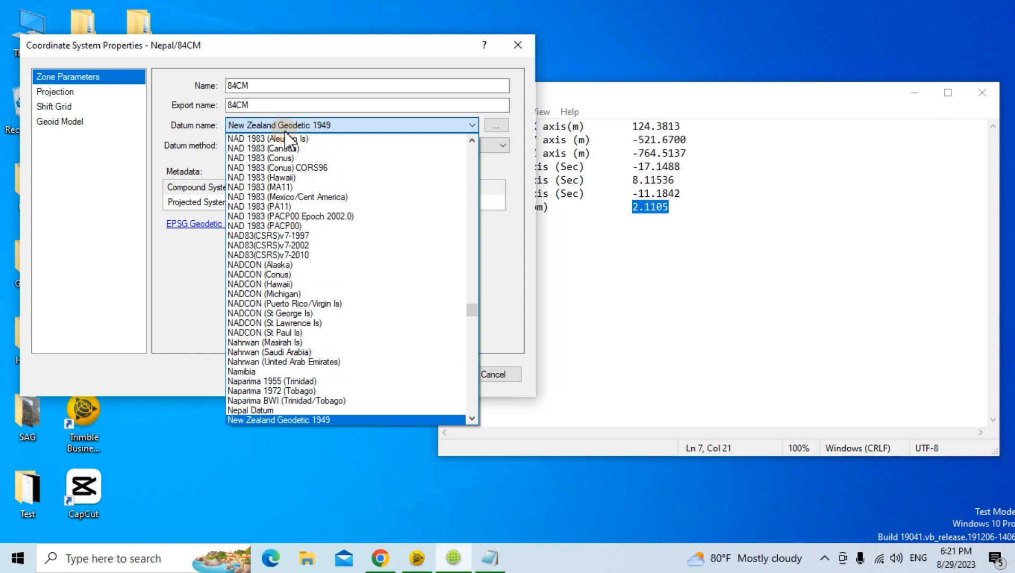
key("Up")
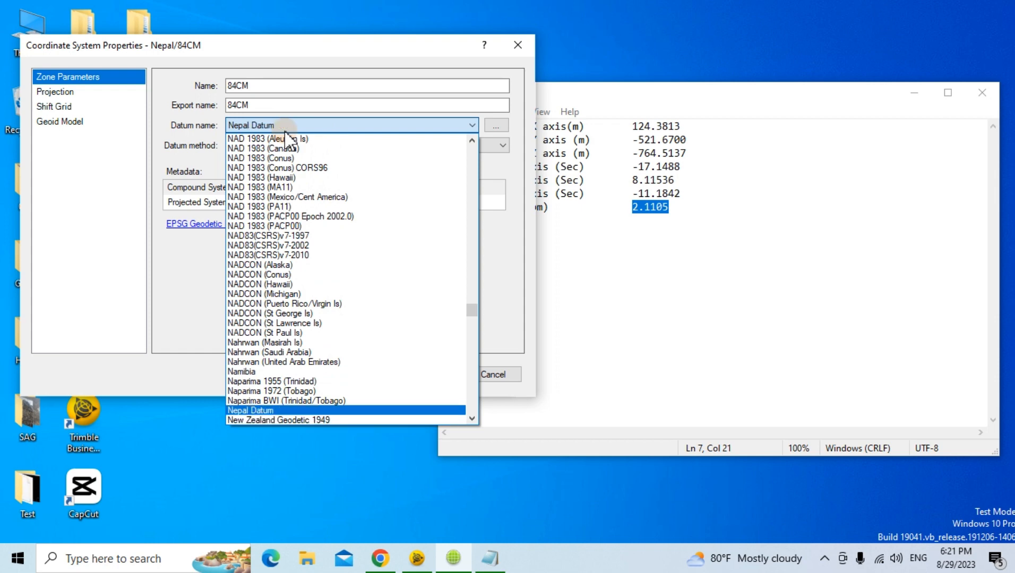
key("Return")
key("Tab")
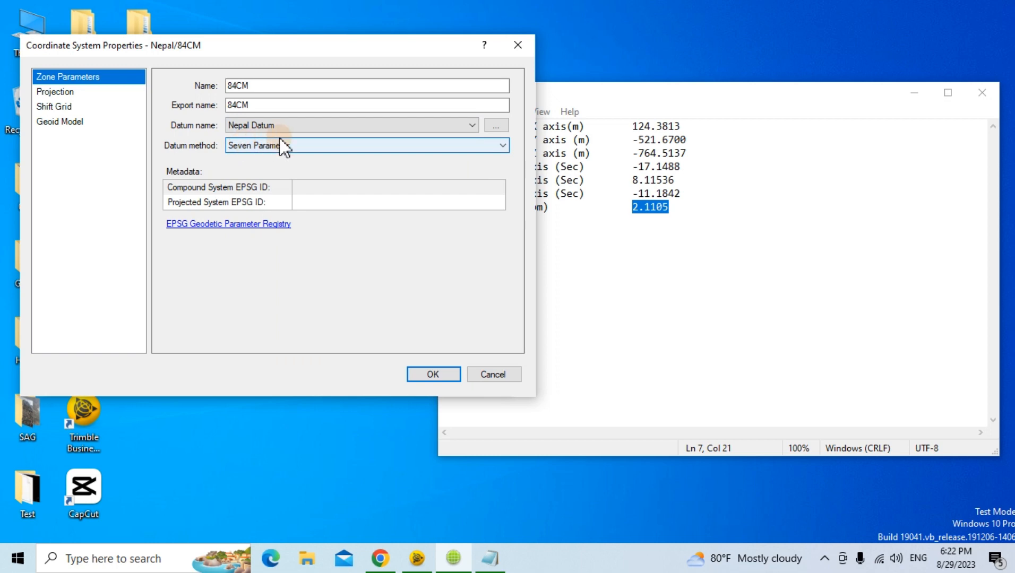
Set the 84CM zone's projection type to Transverse Mercator.
left_click(54, 93)
left_click(266, 86)
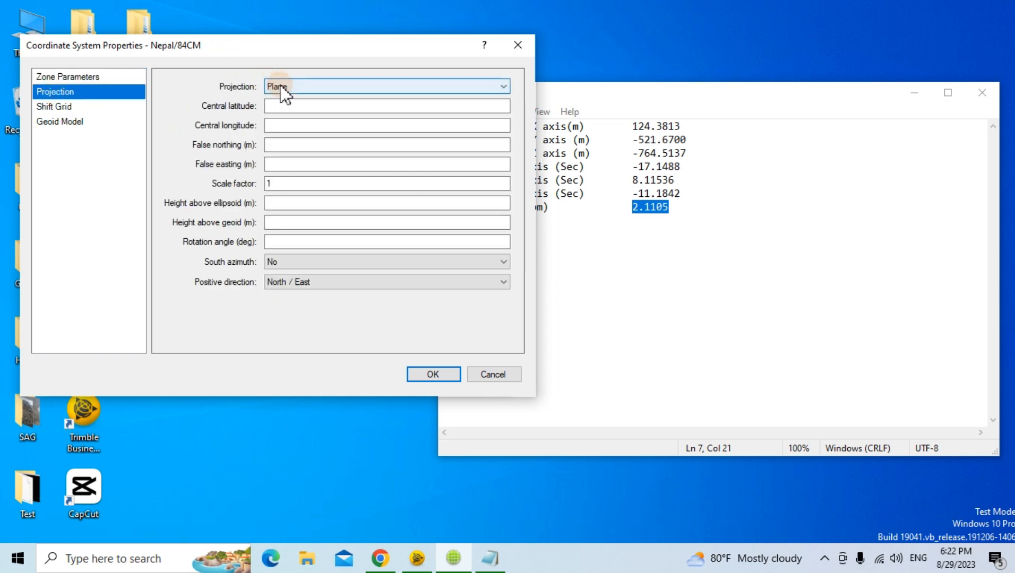
left_click(285, 120)
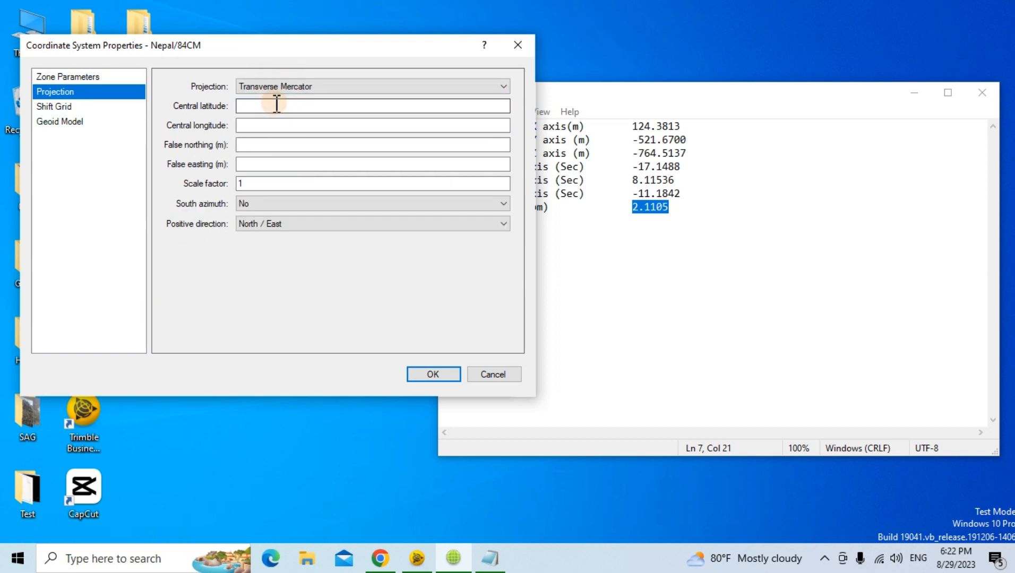
left_click(274, 87)
left_click(275, 89)
left_click(275, 88)
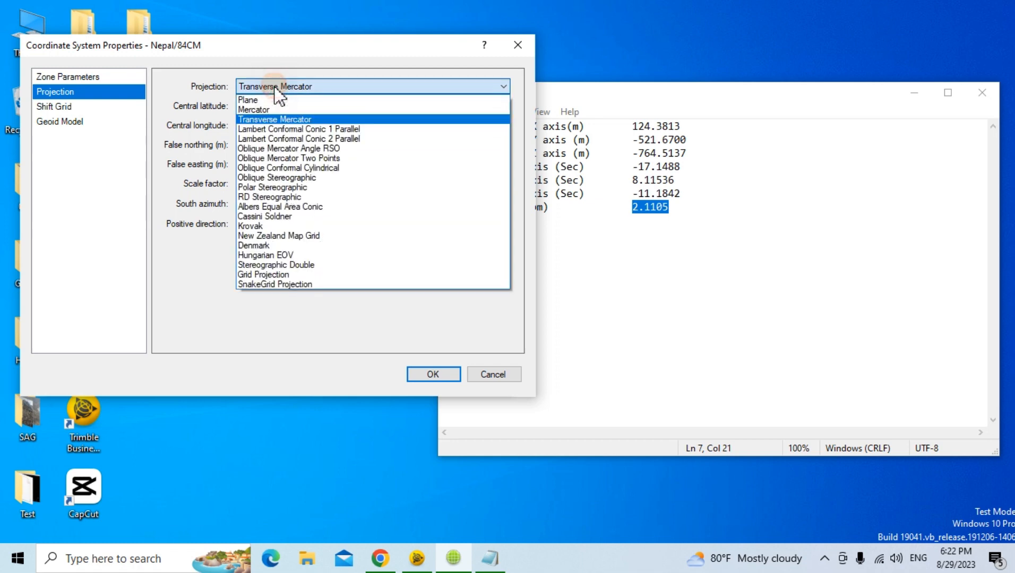
left_click(267, 120)
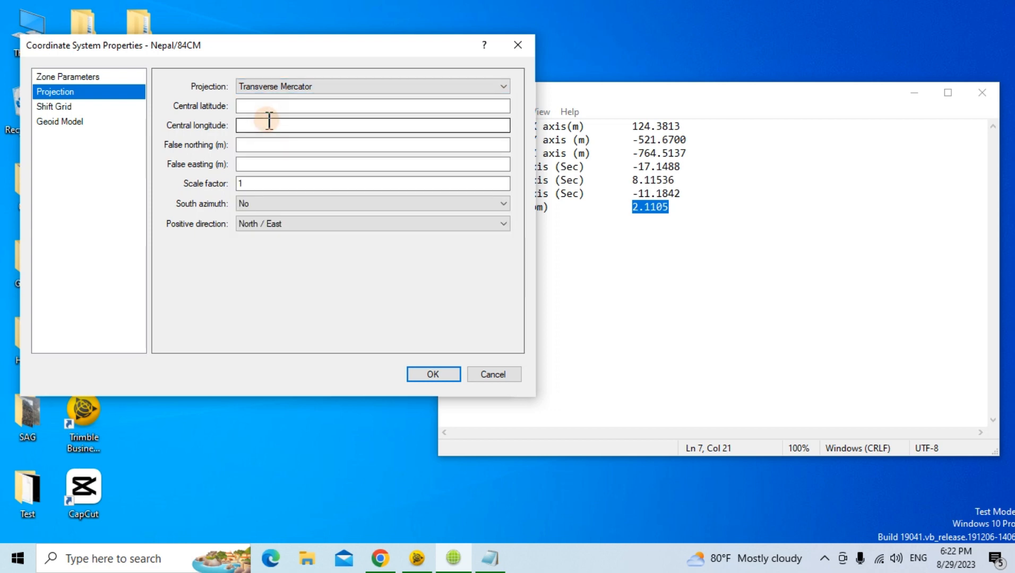
Set the 84CM projection's central latitude to 0 and central longitude to 84° E.
left_click(261, 107)
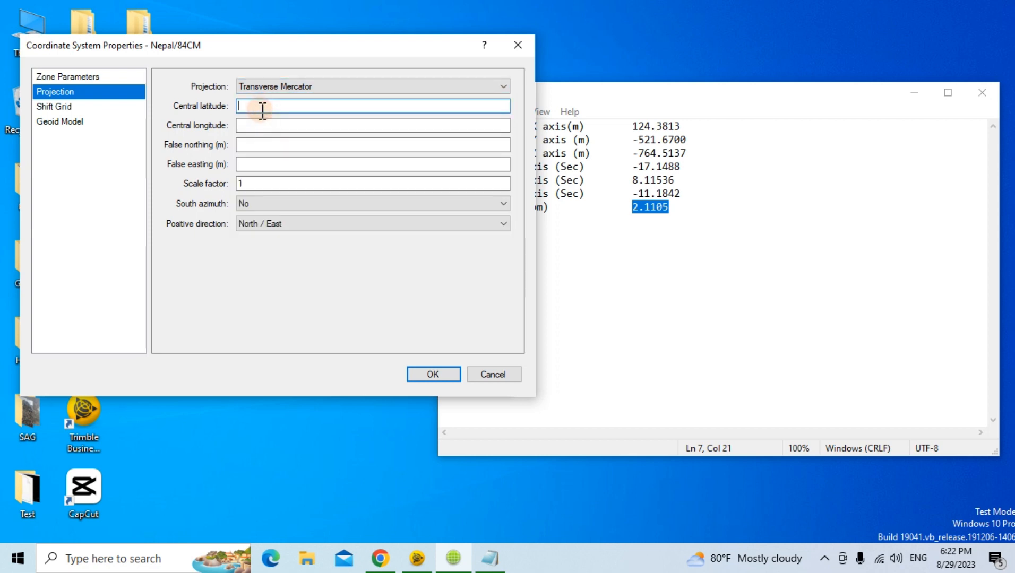
type("0")
left_click(289, 124)
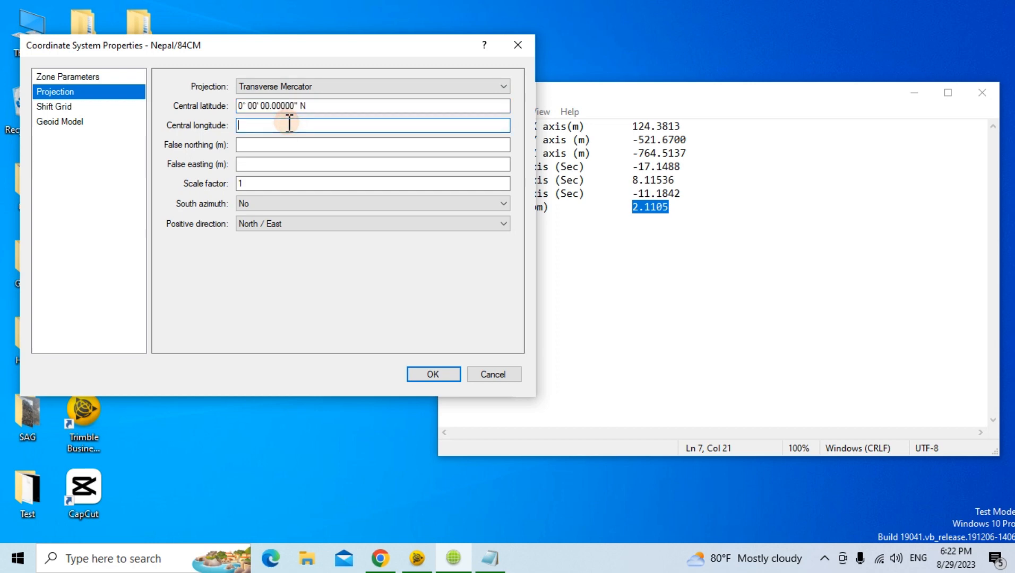
type("84")
Set the 84CM projection's false northing to 0 m, false easting to 500000 m and scale factor to 0.9999.
left_click(279, 144)
type("0")
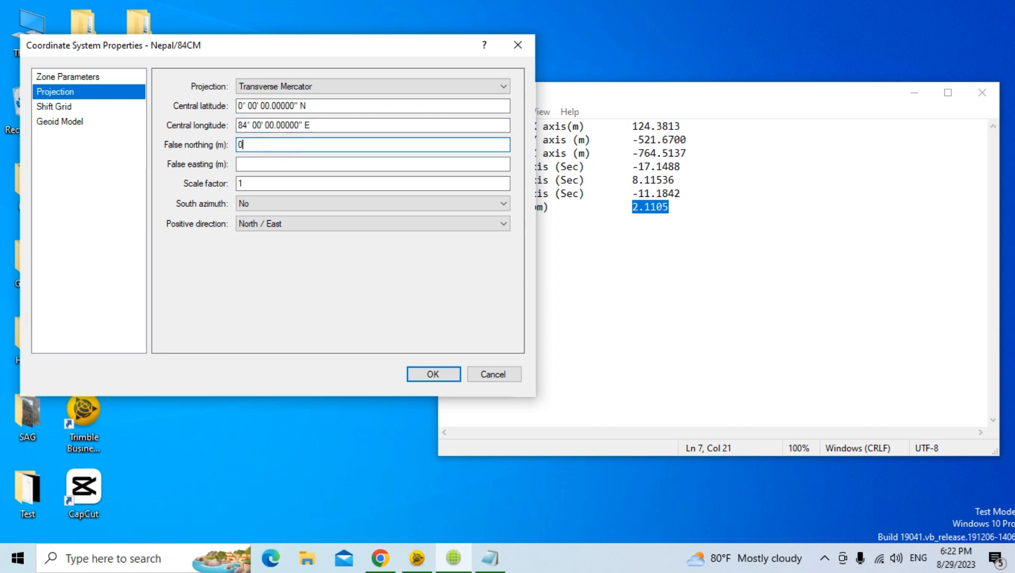
left_click(270, 164)
type("500000")
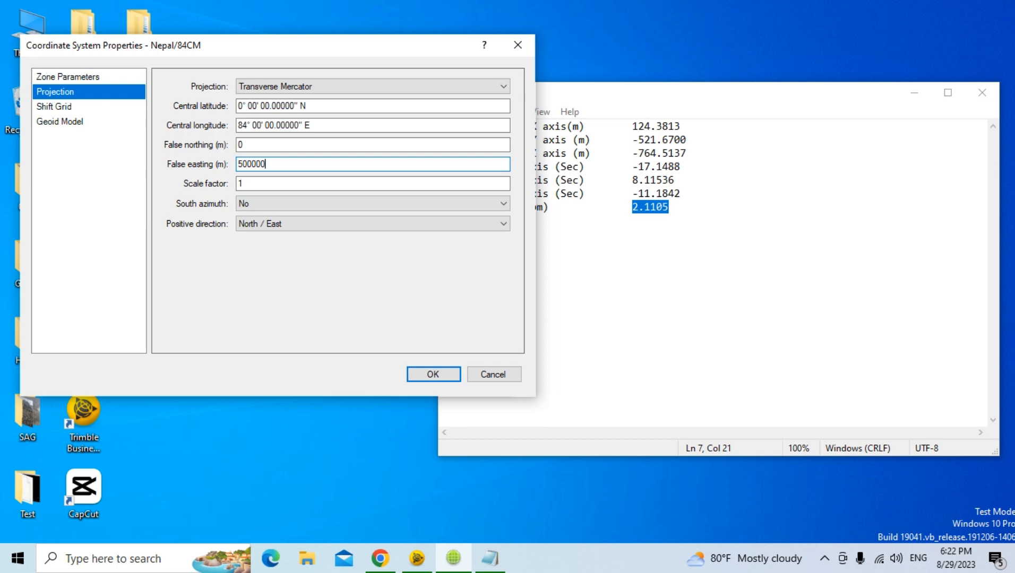
left_click(255, 184)
type("0.9999")
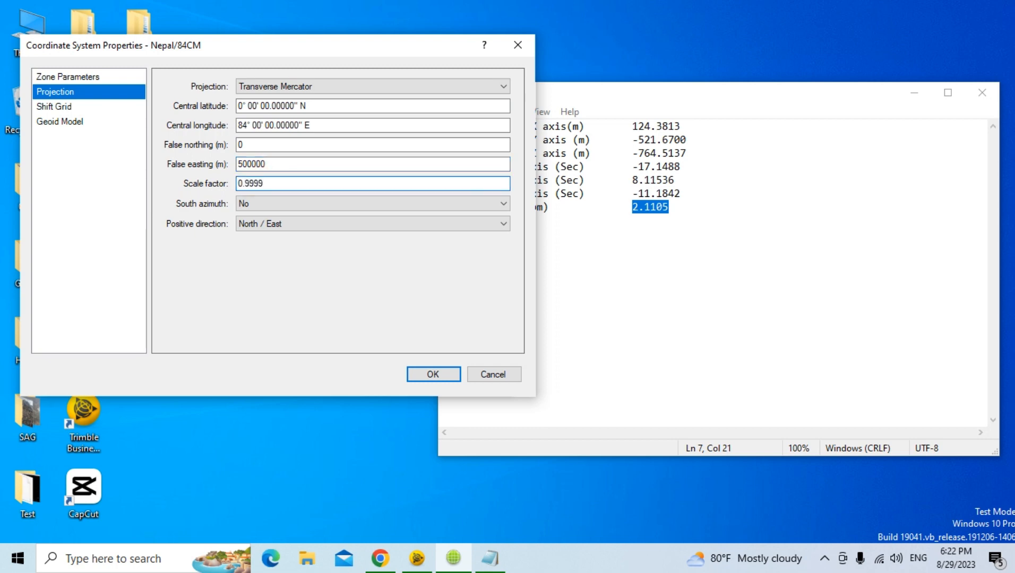
left_click(244, 203)
Set the 84CM zone's geoid method to Geoid Grid Model.
left_click(87, 109)
left_click(86, 122)
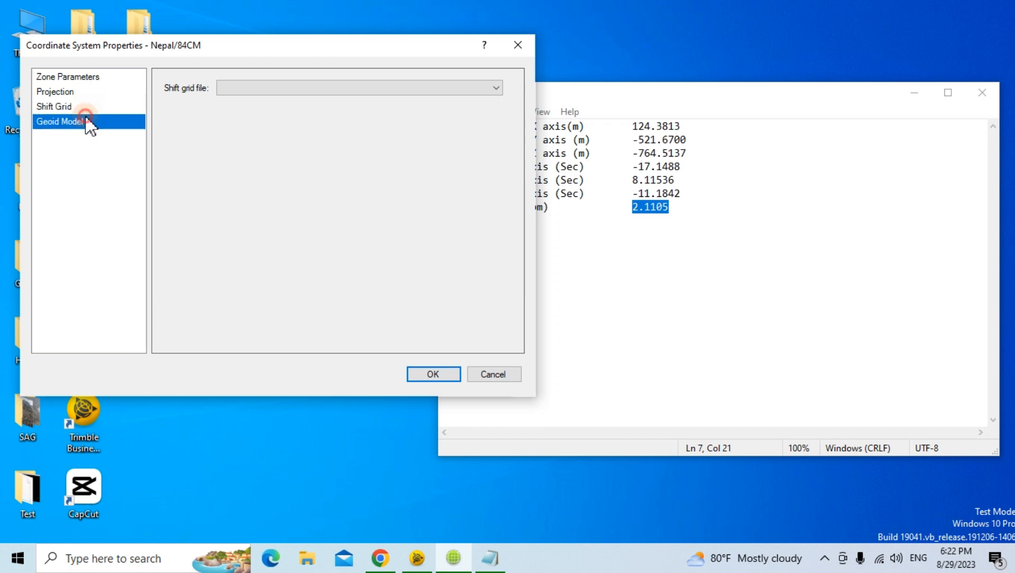
left_click(215, 85)
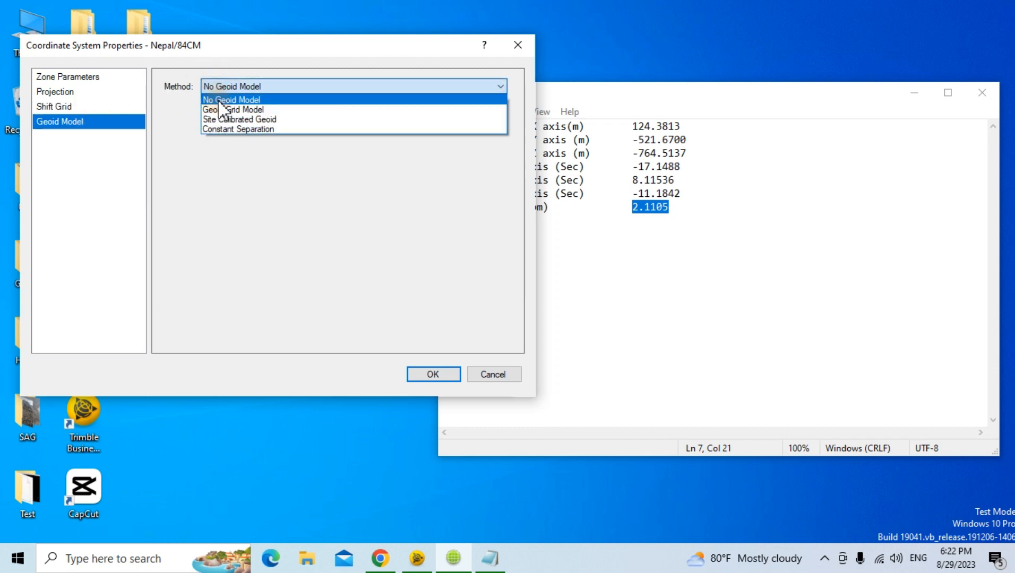
left_click(222, 110)
Choose EGM08 as the 84CM zone's geoid grid model and save the zone.
left_click(221, 108)
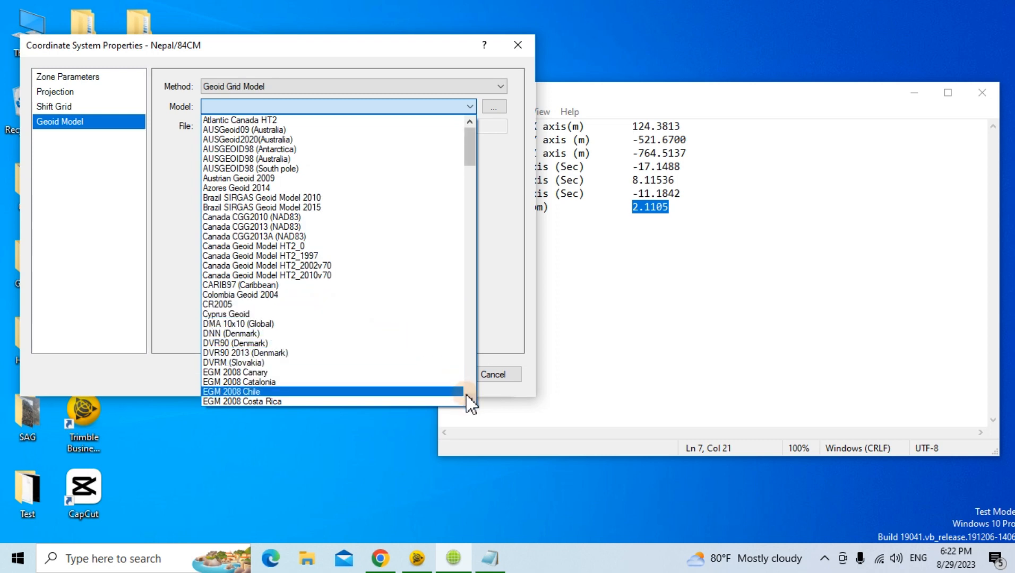
scroll(470, 402, "down", 4)
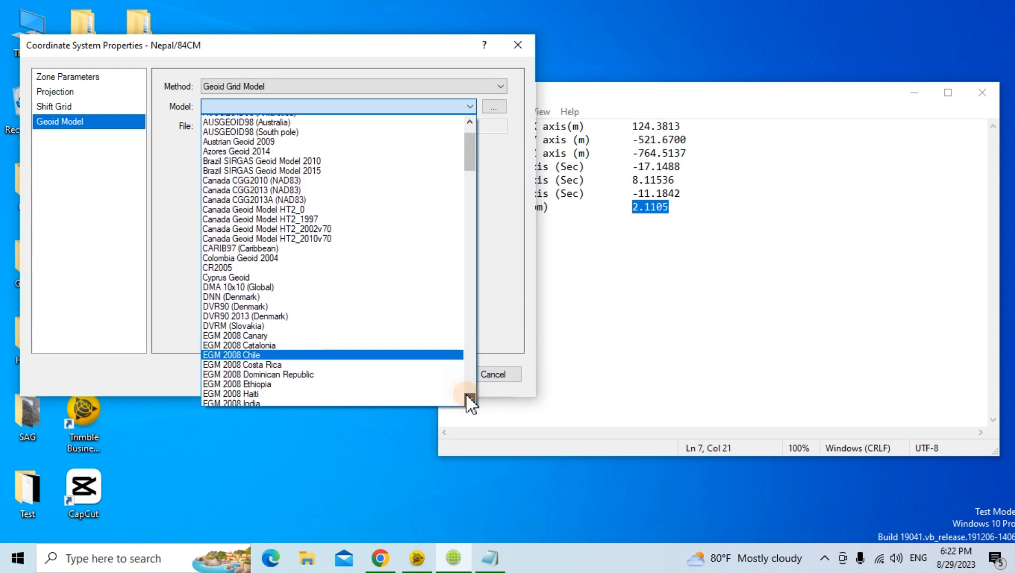
scroll(470, 401, "down", 5)
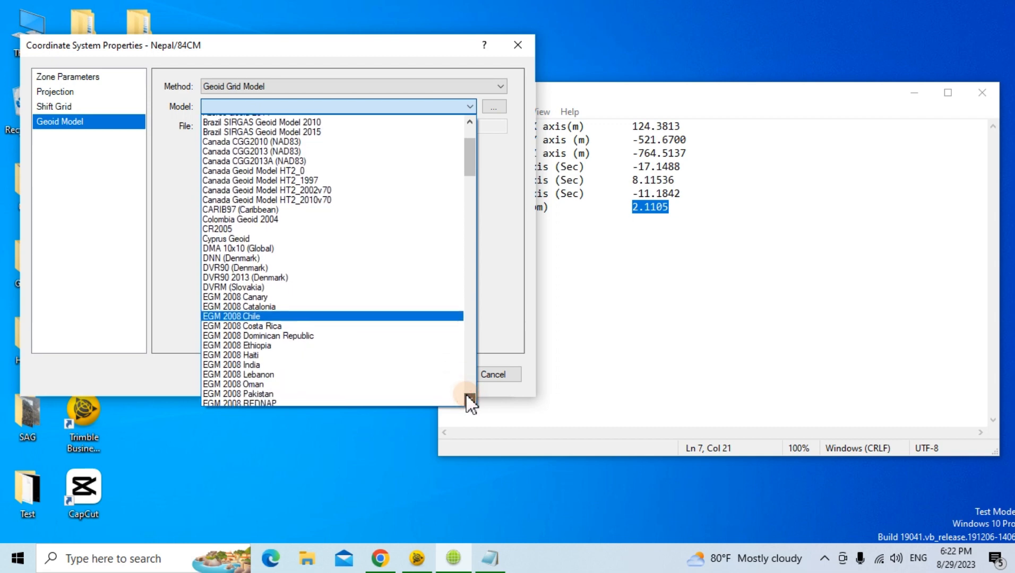
left_click(469, 399)
left_click(470, 399)
left_click(470, 399)
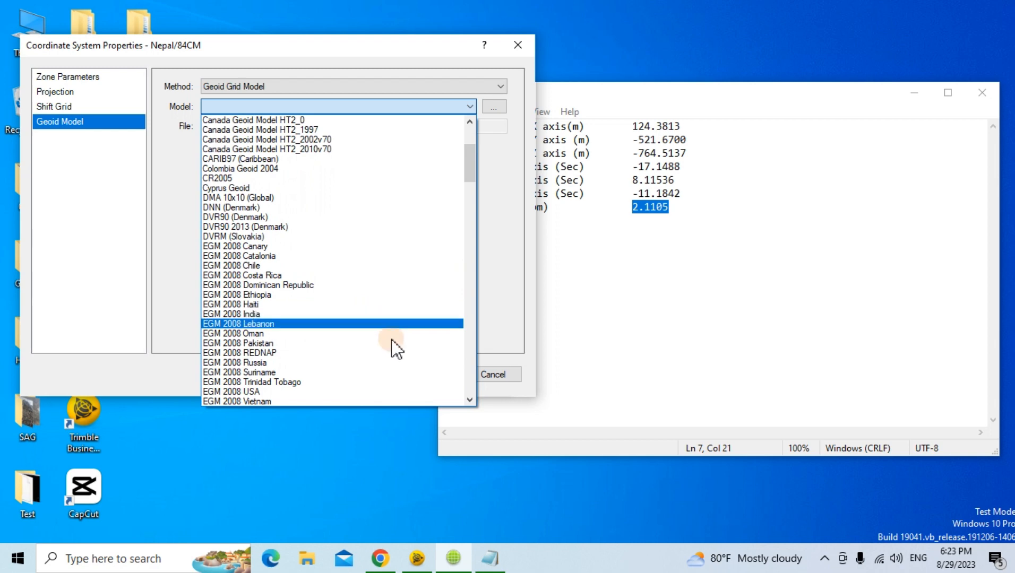
left_click(470, 399)
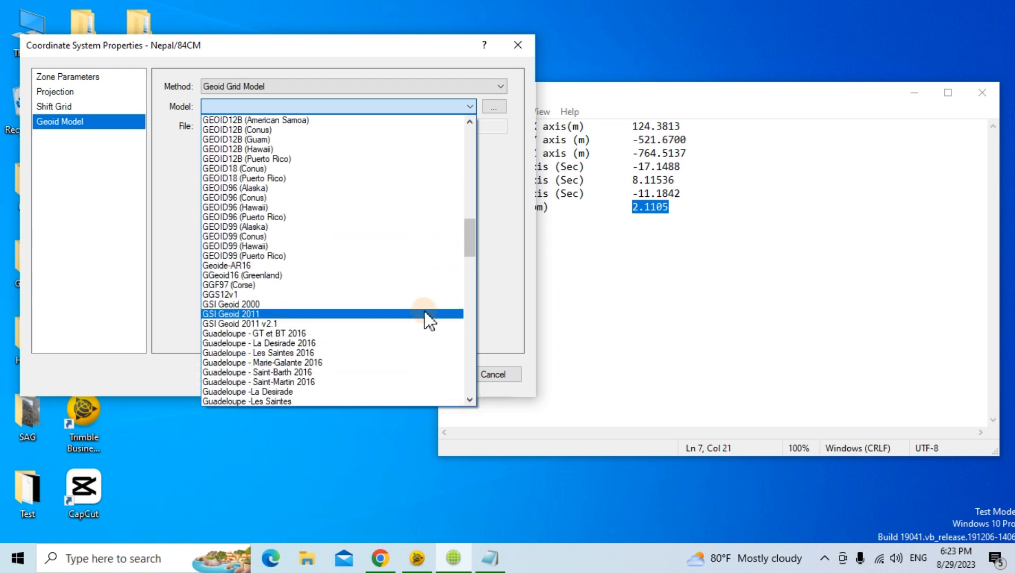
left_click_drag(471, 247, 474, 208)
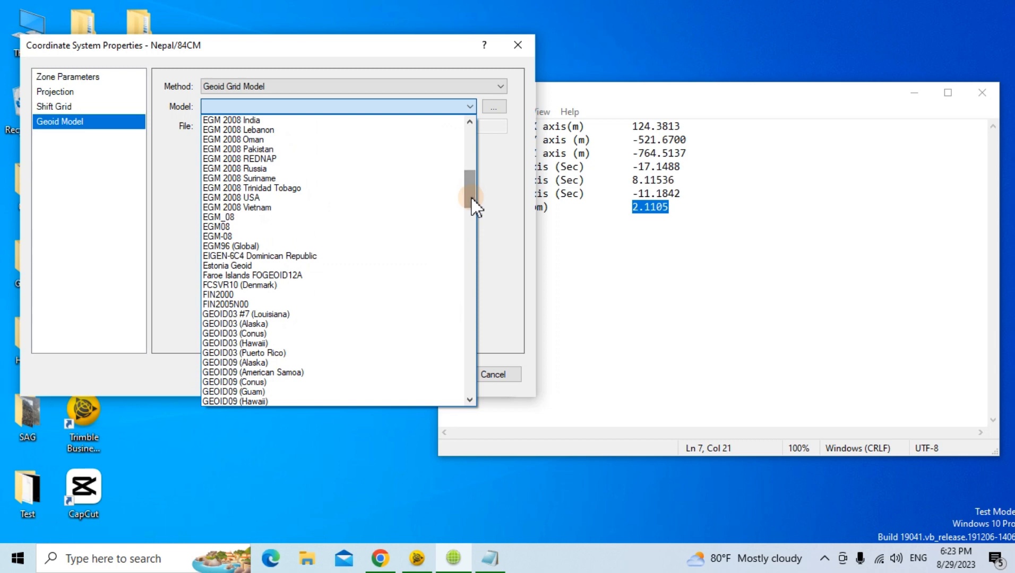
left_click(318, 227)
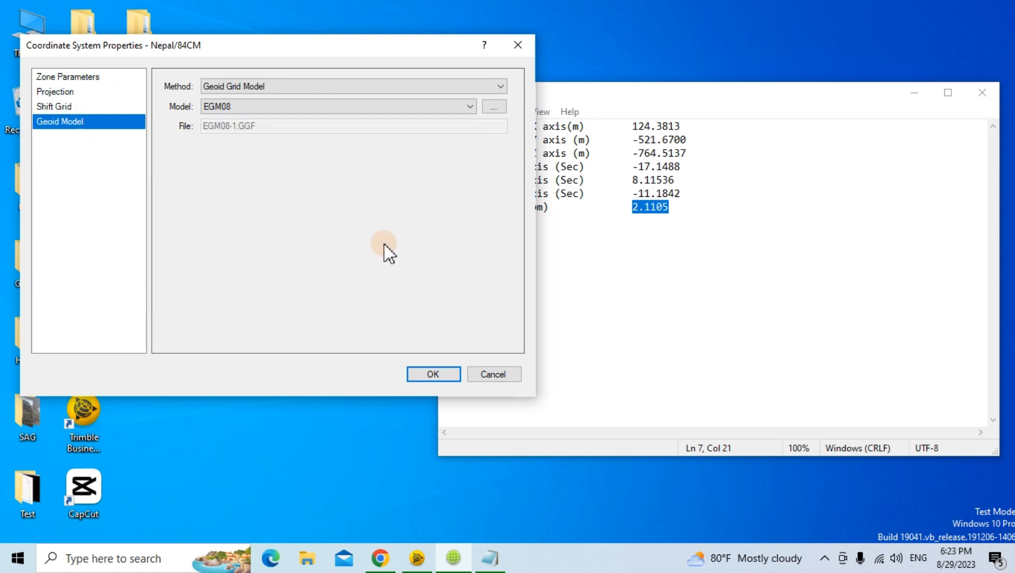
left_click(448, 373)
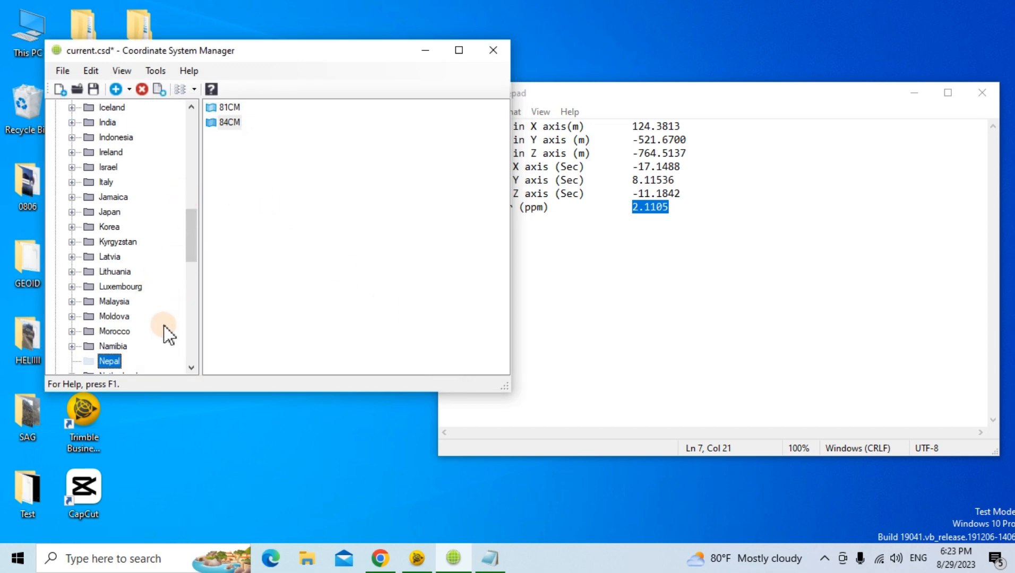
Add a new zone named 87CM to the Nepal coordinate system group.
right_click(113, 362)
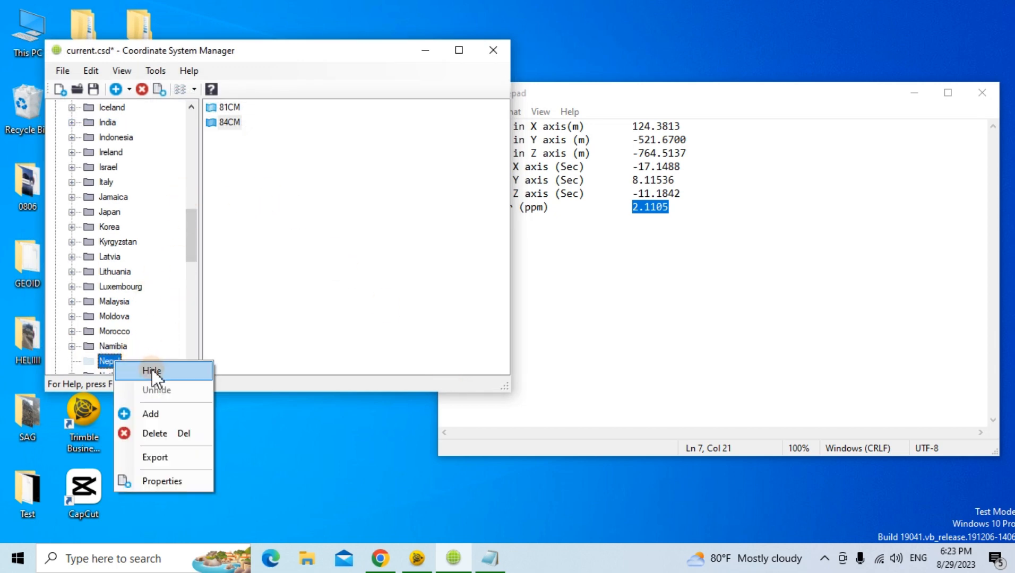
left_click(159, 414)
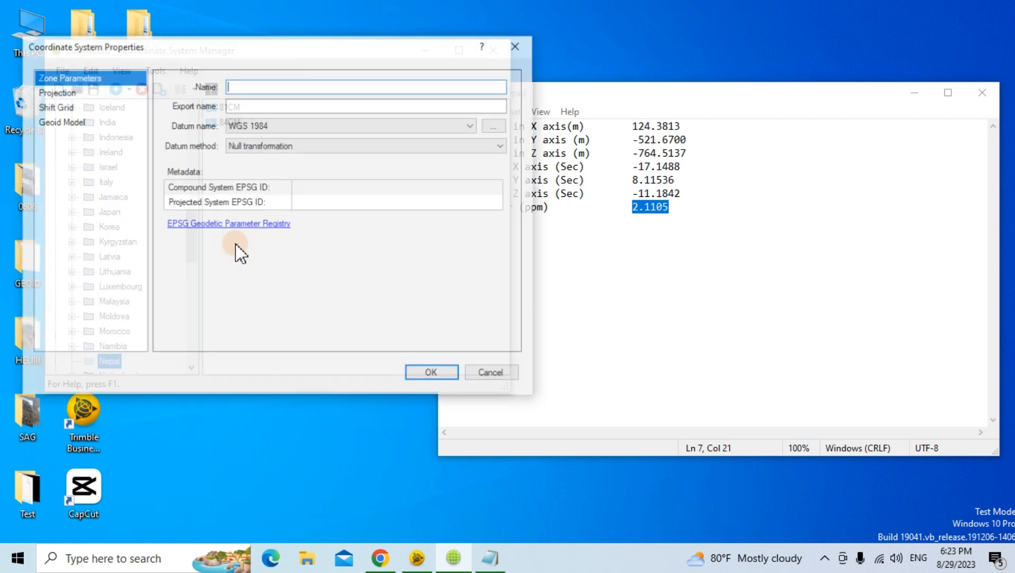
type("87")
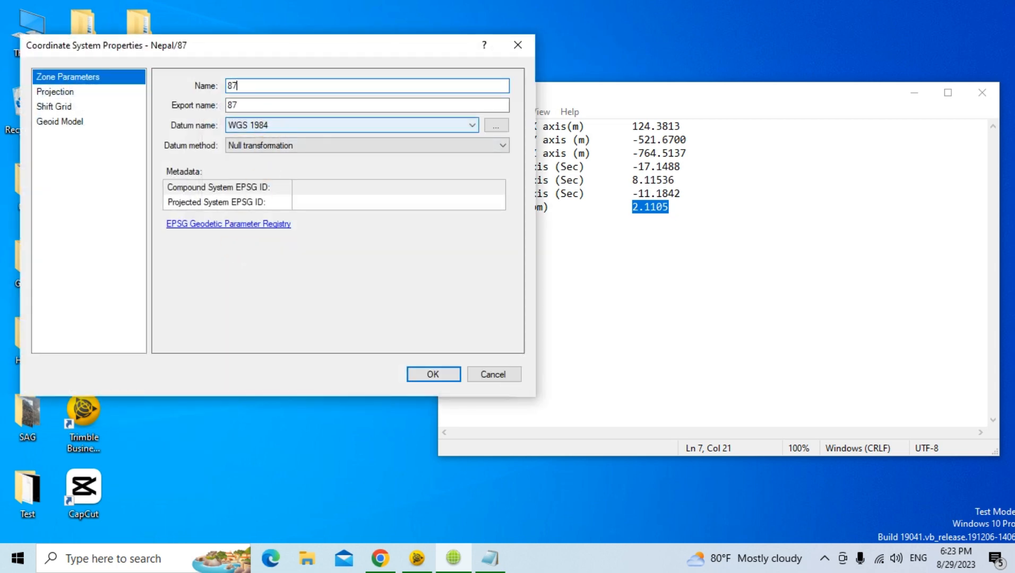
type("CM")
Assign Nepal Datum as the datum of the 87CM zone.
left_click(236, 121)
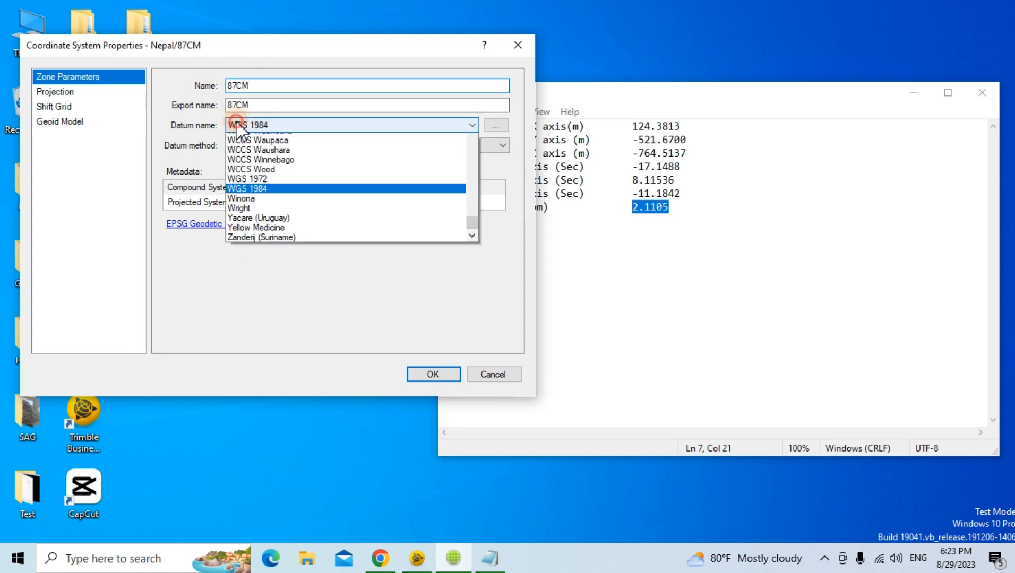
key("n")
key("e")
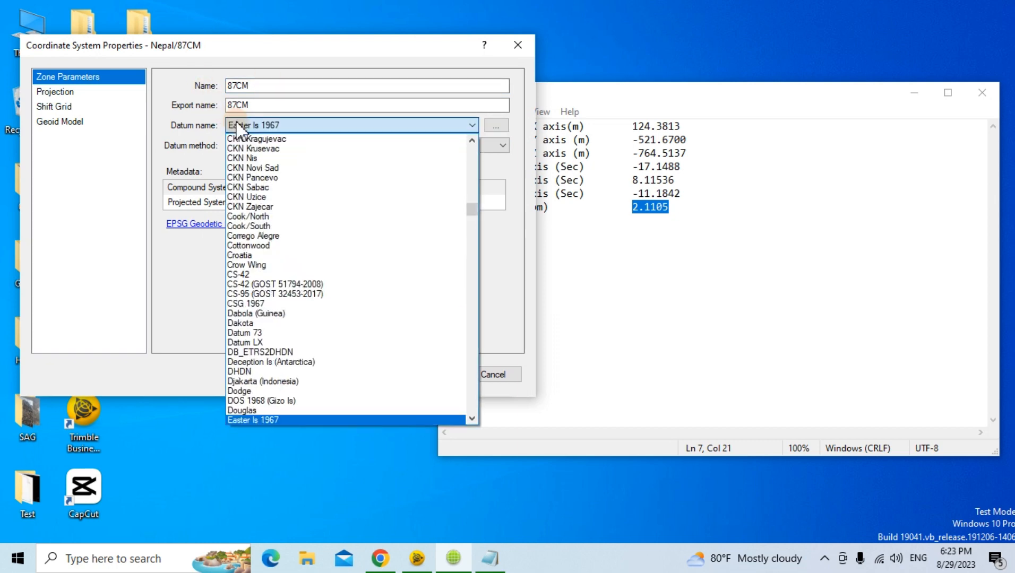
key("Down")
key("Down")
key("Down")
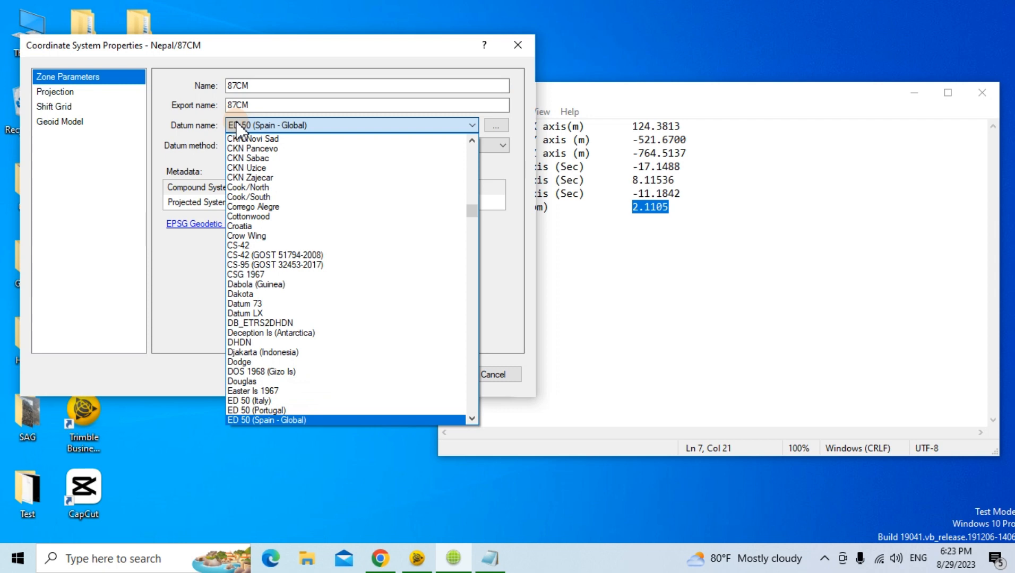
key("n")
key("Down")
key("Down")
key("Down")
key("Down")
key("Down")
key("Down")
key("Down")
key("Down")
key("Down")
key("Down")
key("Down")
key("Down")
key("Down")
key("Down")
key("Down")
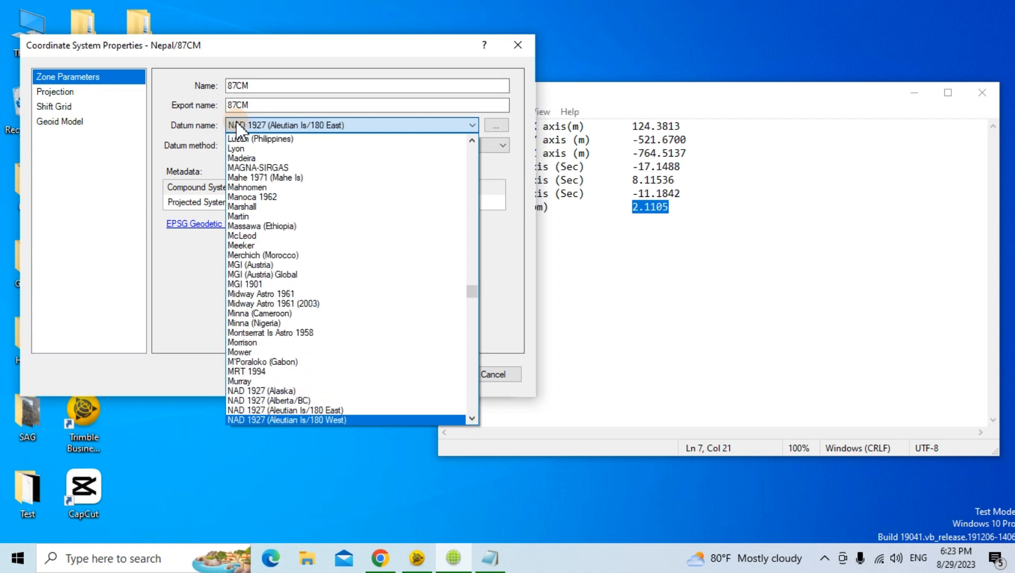
key("Down")
key("Down")
key("Down")
key("Down")
key("Down")
key("Down")
key("Down")
key("Down")
key("Down")
key("Down")
key("Down")
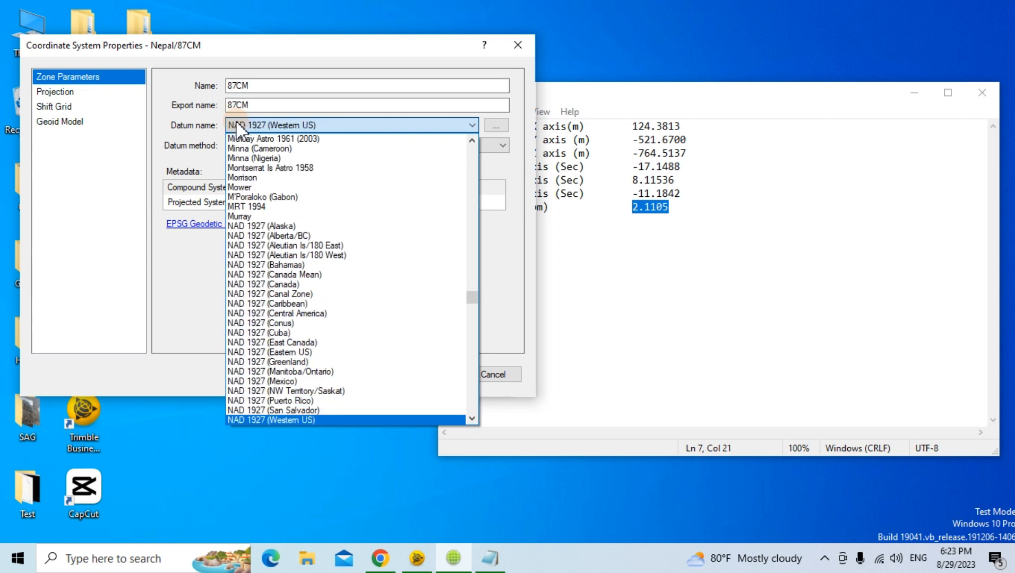
key("Down")
key("Down")
key("Down")
key("Down")
key("Down")
key("Down")
key("Down")
key("Down")
key("Down")
key("Down")
key("Down")
key("Down")
key("Down")
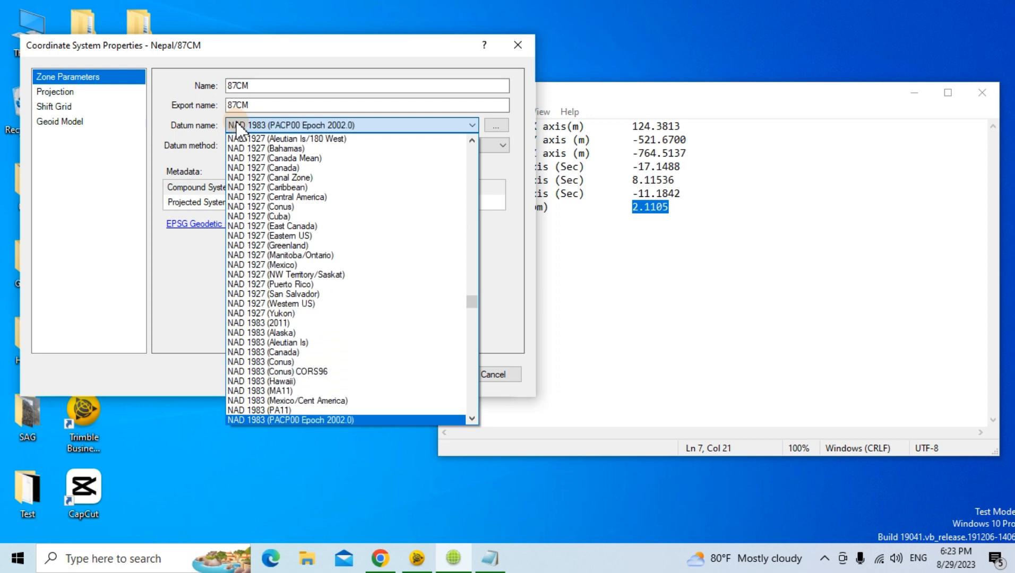
key("Down")
key("Down")
key("Down")
key("Down")
key("Down")
key("Down")
key("Down")
key("Down")
key("Down")
key("Down")
key("Down")
key("Down")
key("Down")
key("Down")
key("Down")
key("Down")
key("Down")
key("Down")
key("Down")
key("Down")
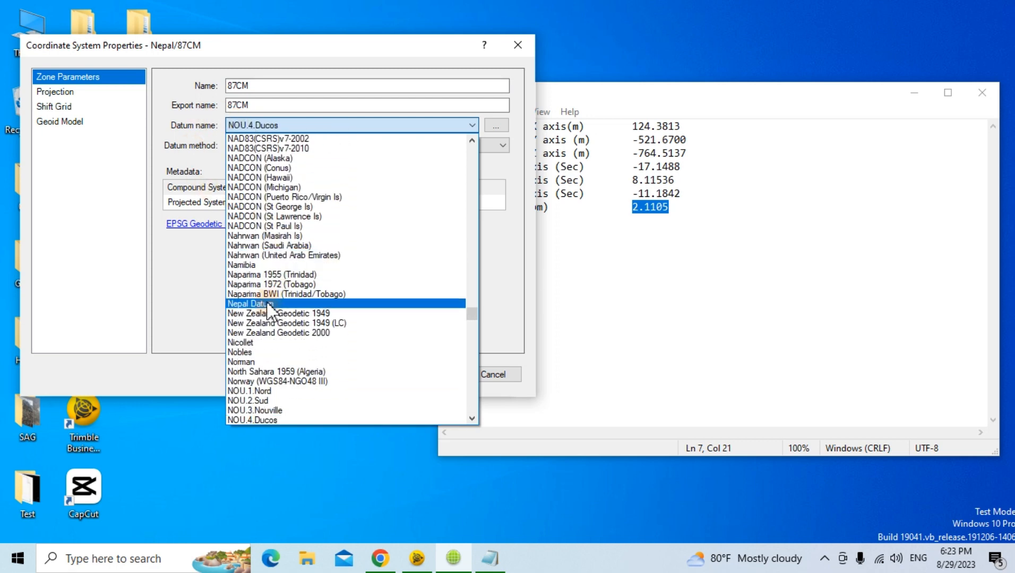
left_click(268, 305)
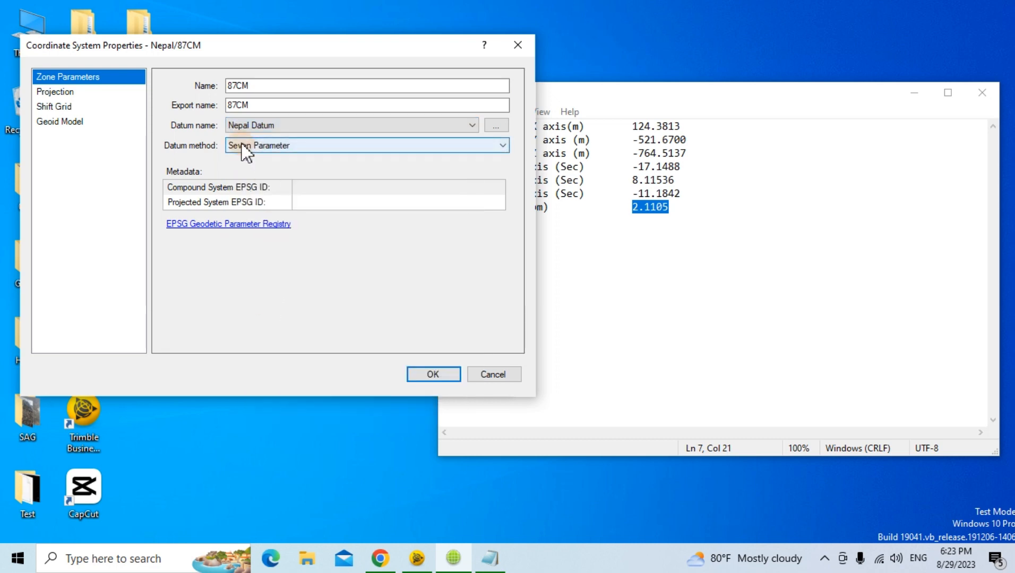
Set the 87CM zone's projection type to Transverse Mercator.
left_click(67, 96)
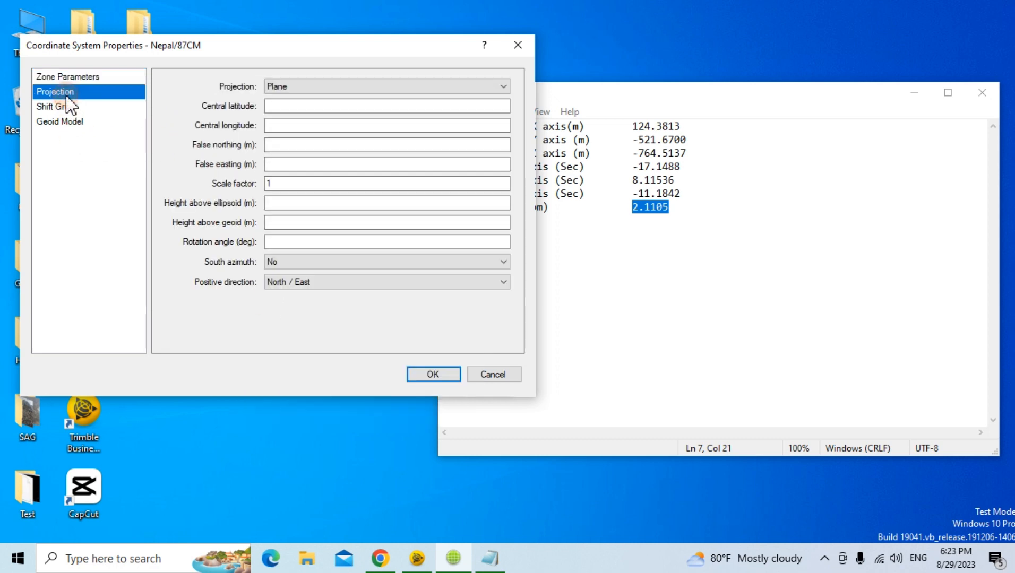
left_click(296, 86)
left_click(294, 120)
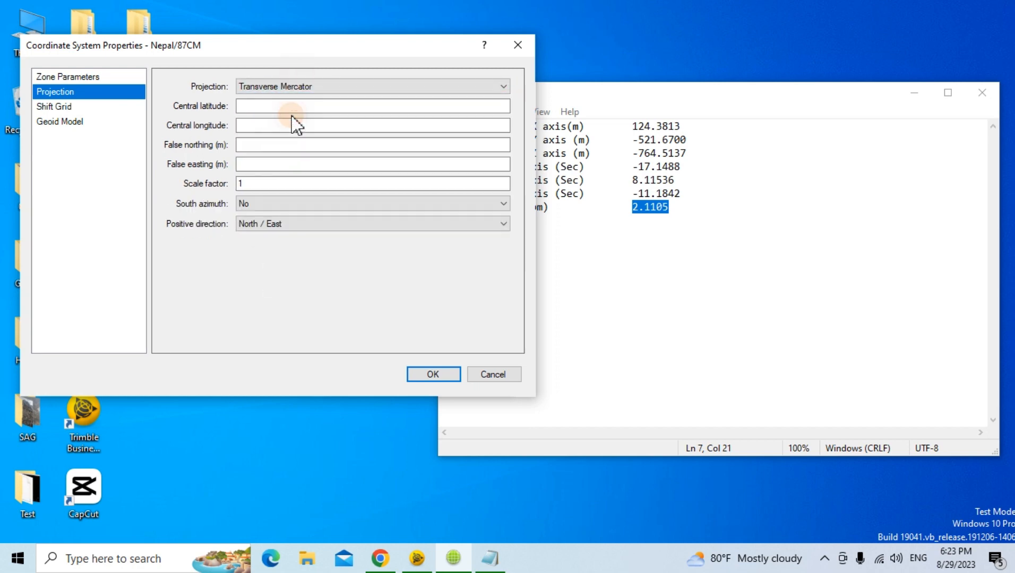
Set the 87CM projection's central latitude to 0 and central longitude to 87° E.
left_click(284, 106)
type("0")
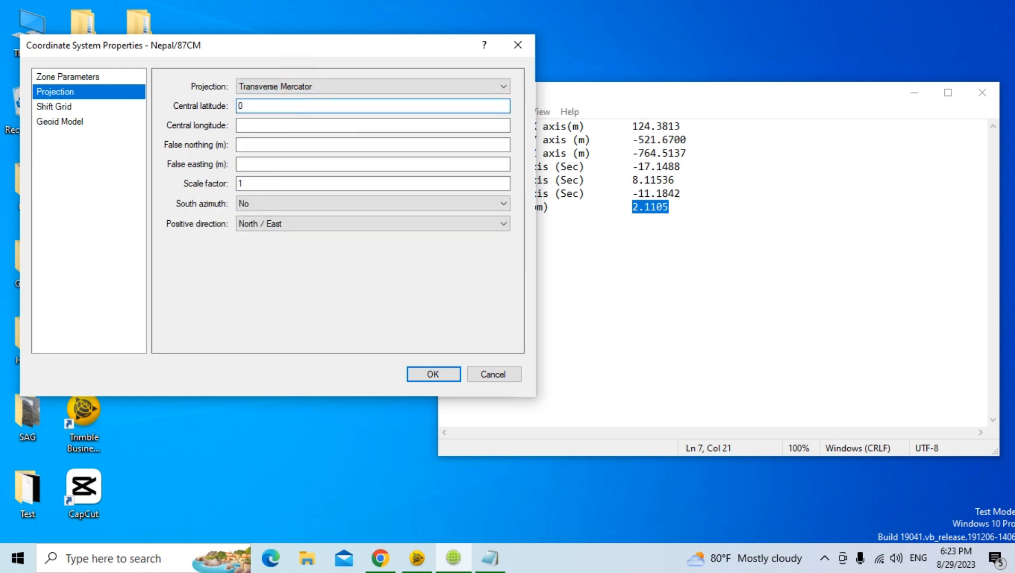
left_click(258, 125)
type("87")
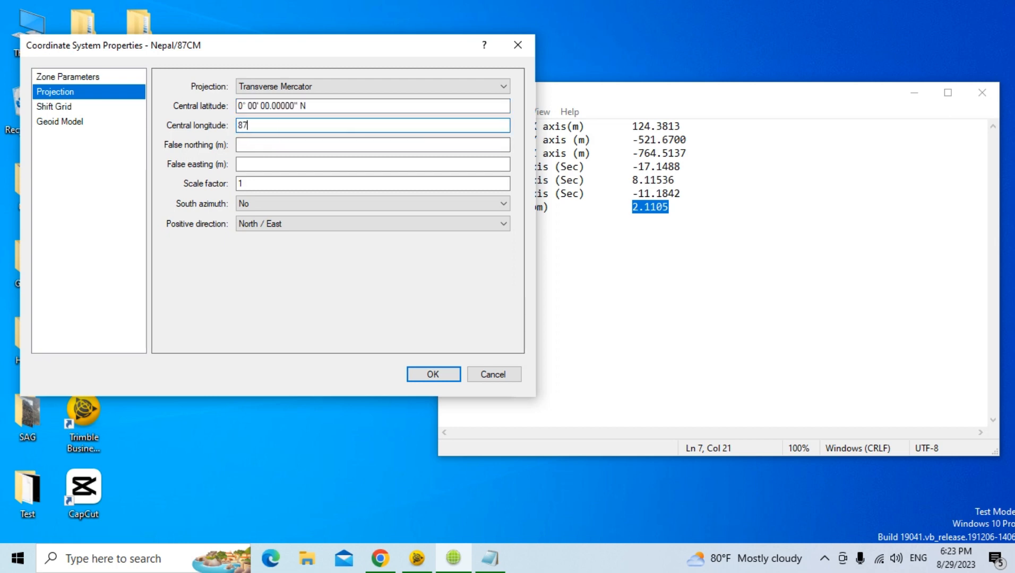
Set the 87CM projection's false northing to 0 m, false easting to 500000 m and scale factor to .9999, keeping South azimuth at No.
left_click(259, 142)
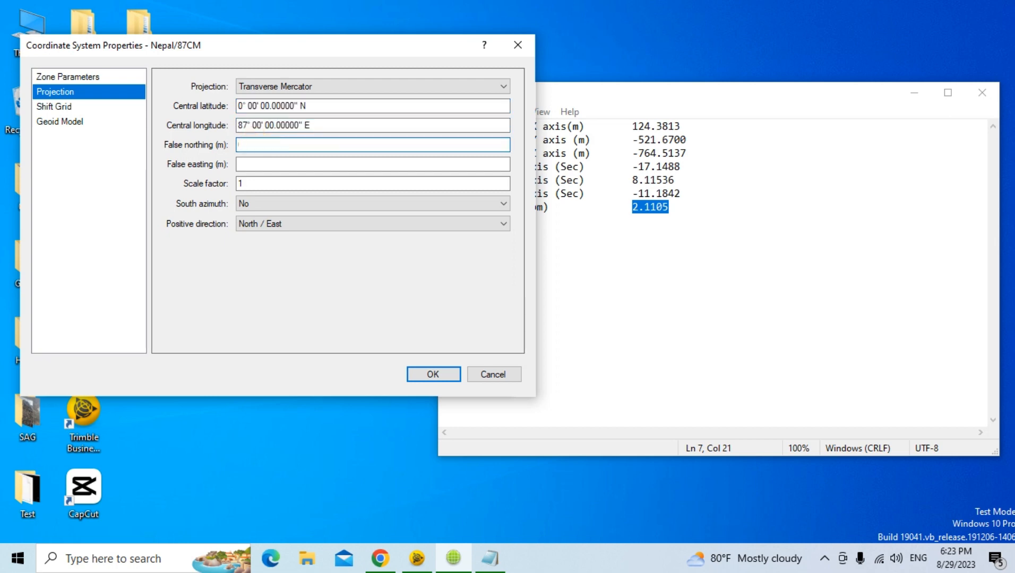
left_click(249, 163)
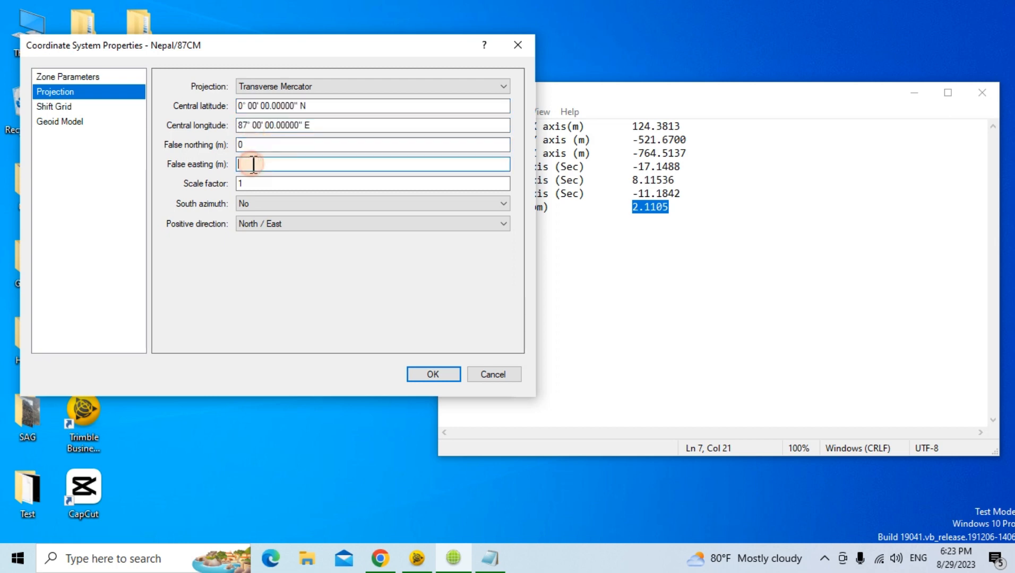
type("500000")
left_click(248, 181)
key("BackSpace")
type(".9999")
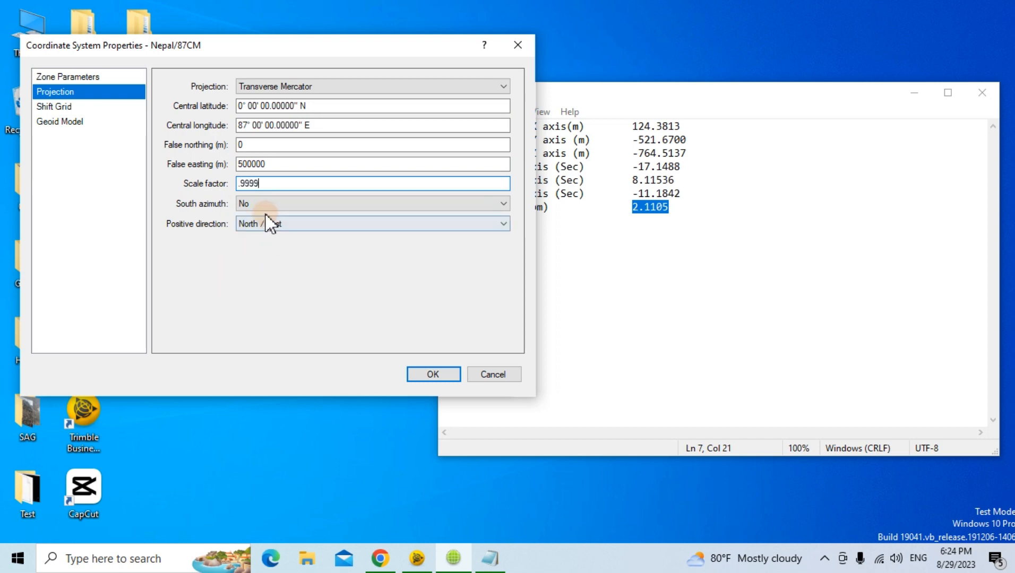
left_click(249, 204)
left_click(250, 213)
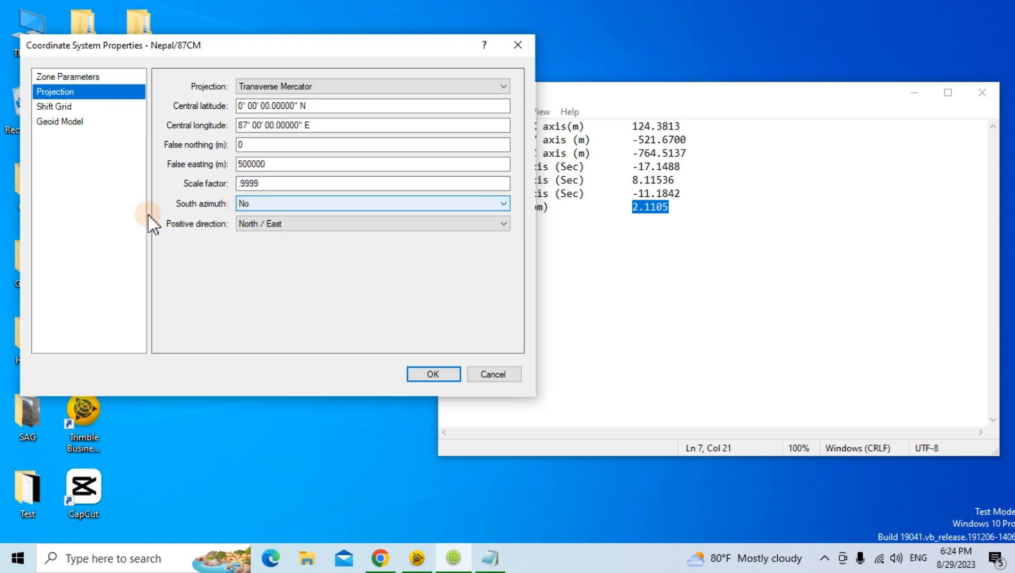
Set the 87CM zone's geoid method to Geoid Grid Model.
left_click(64, 108)
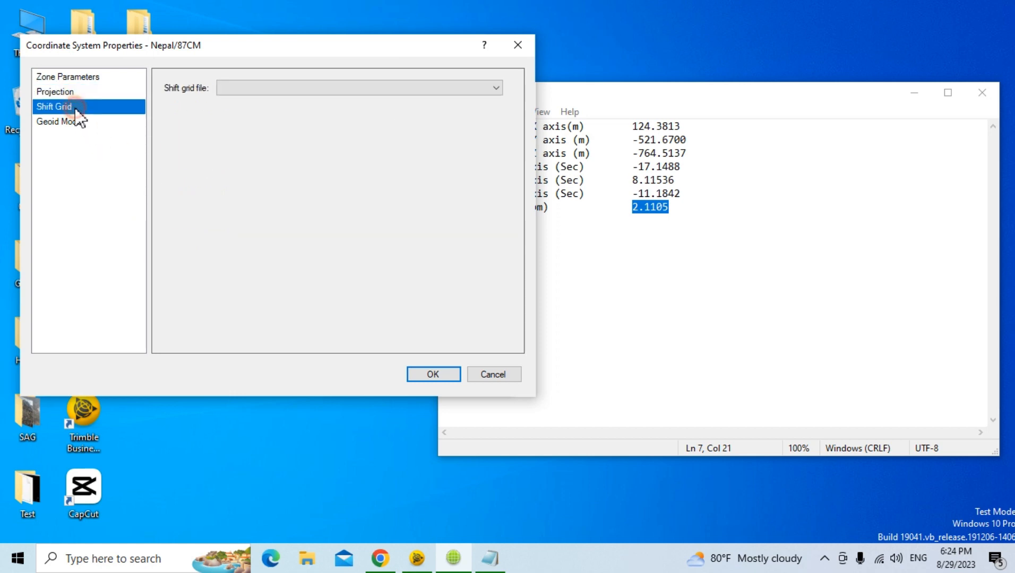
left_click(80, 122)
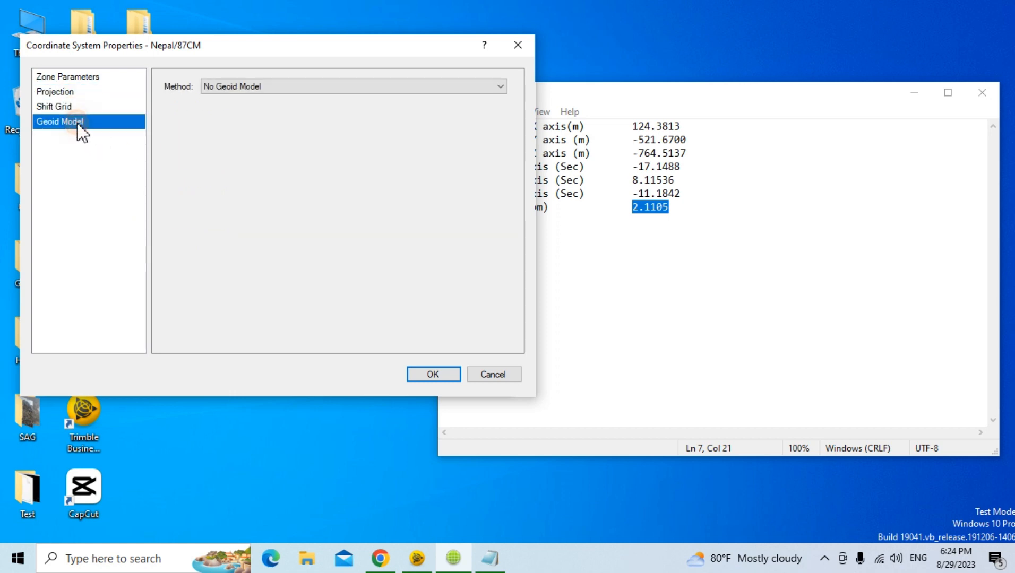
left_click(217, 86)
left_click(232, 110)
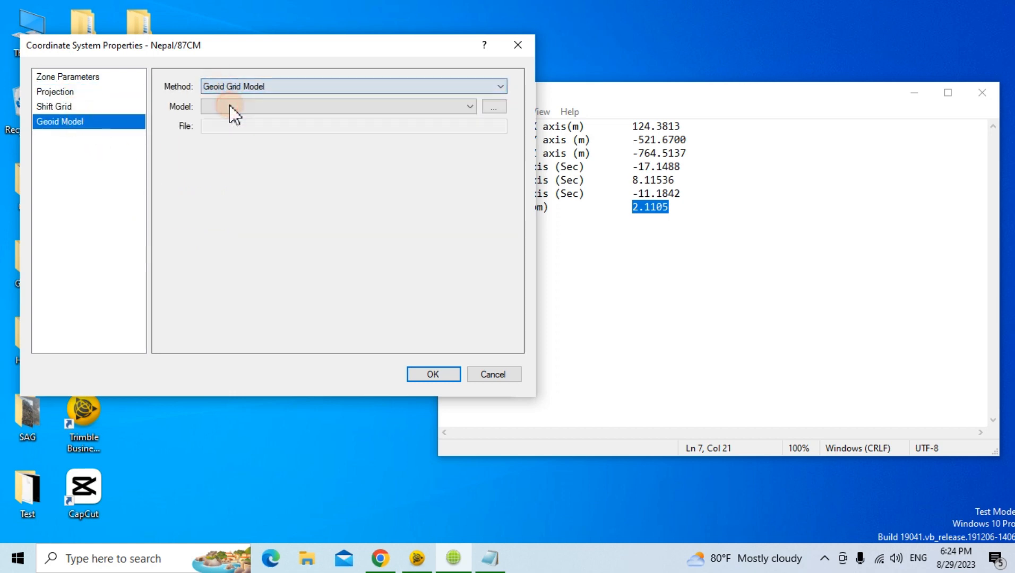
Choose EGM08 as the 87CM zone's geoid model and accept the zone's properties.
left_click(232, 108)
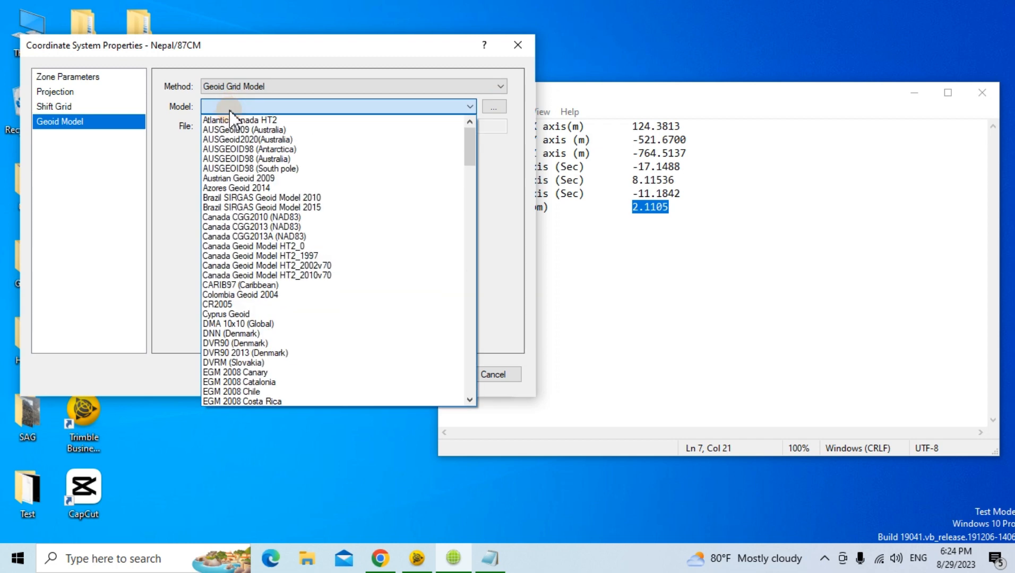
key("Down")
key("Down")
key("Down")
key("Down")
key("Down")
key("Down")
key("Down")
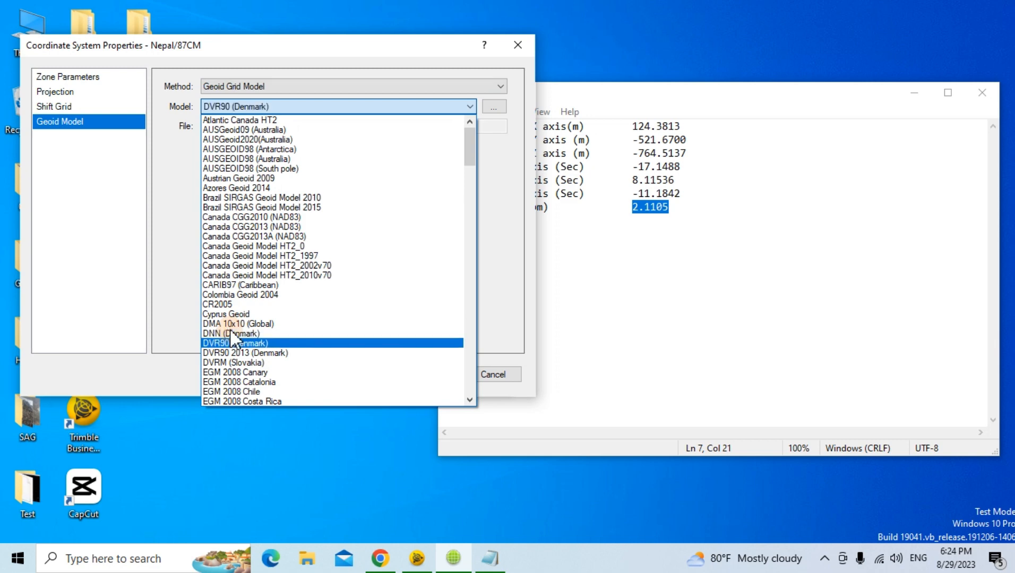
key("Down")
key("Down")
key("Down")
key("Down")
key("Down")
key("Down")
key("Down")
key("Down")
key("Down")
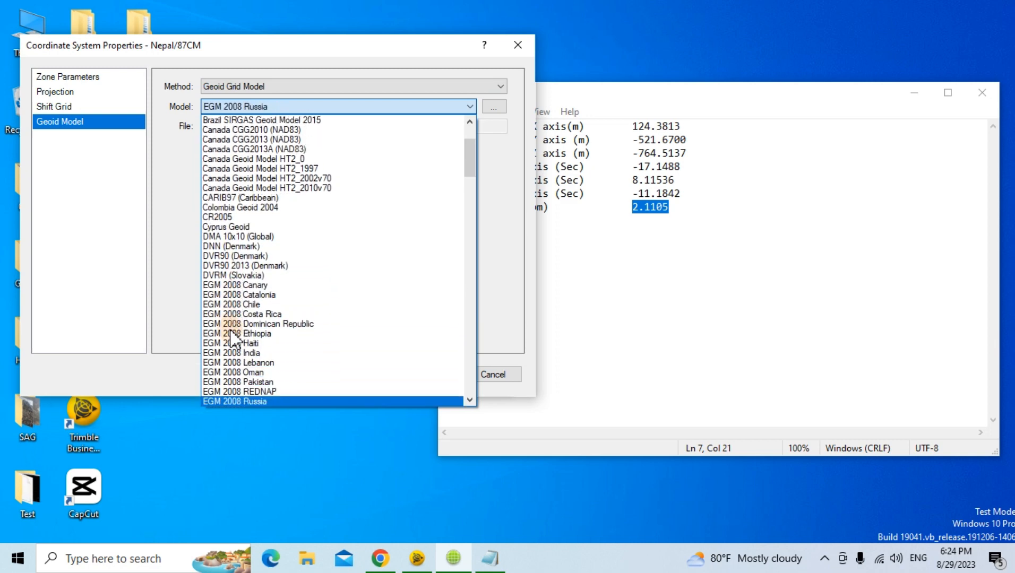
key("Down")
key("Down")
key("Down")
key("Down")
key("Down")
key("Down")
key("Down")
key("Down")
key("Down")
key("Down")
key("Down")
key("Down")
key("Down")
key("Down")
key("Down")
key("Down")
key("Down")
key("Down")
key("Down")
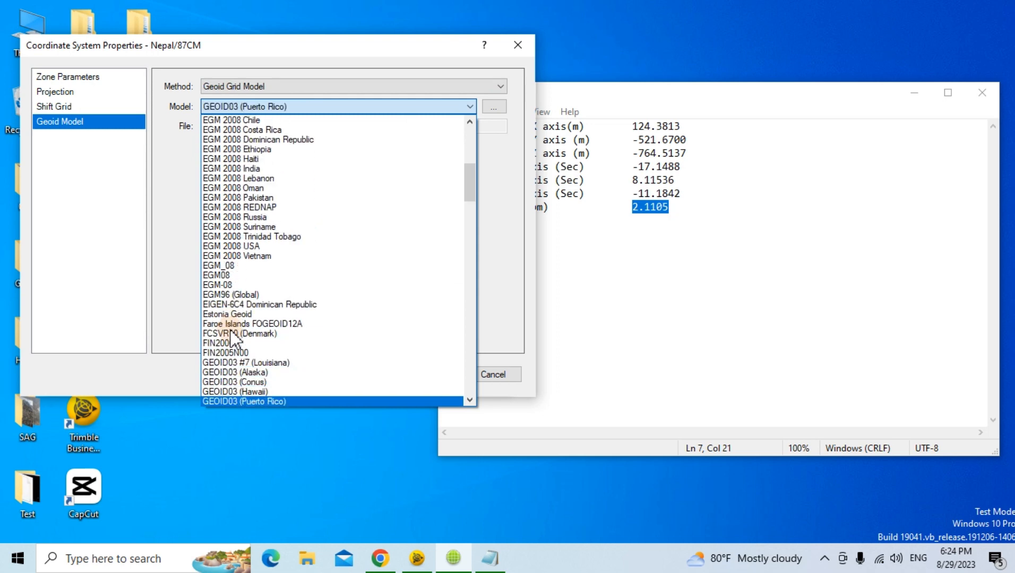
key("Down")
key("Up")
key("Up")
key("Up")
key("Up")
key("Up")
key("Up")
key("Up")
key("Up")
key("Up")
key("Up")
key("Up")
key("Up")
key("Up")
key("Up")
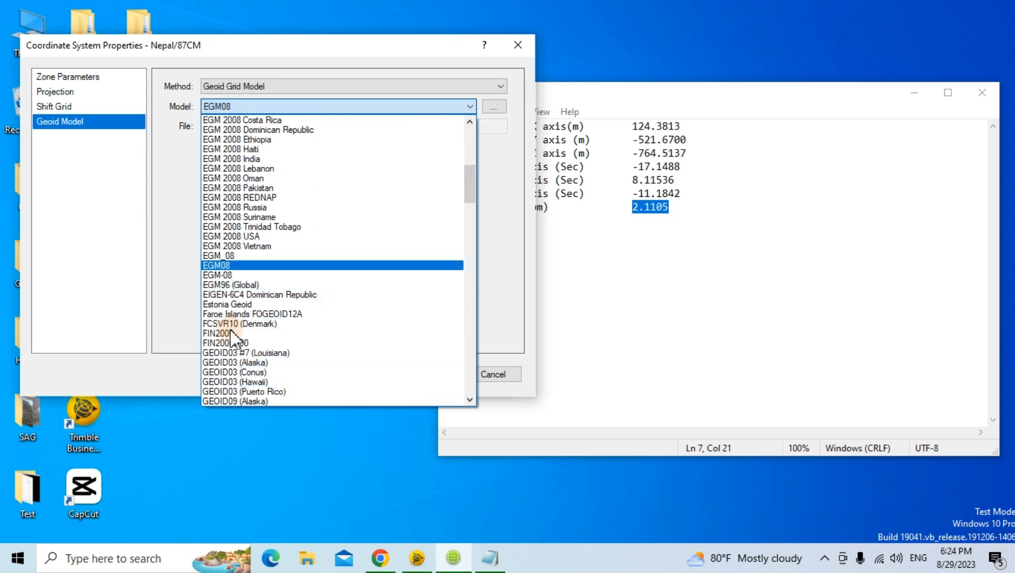
key("Up")
key("Down")
key("Return")
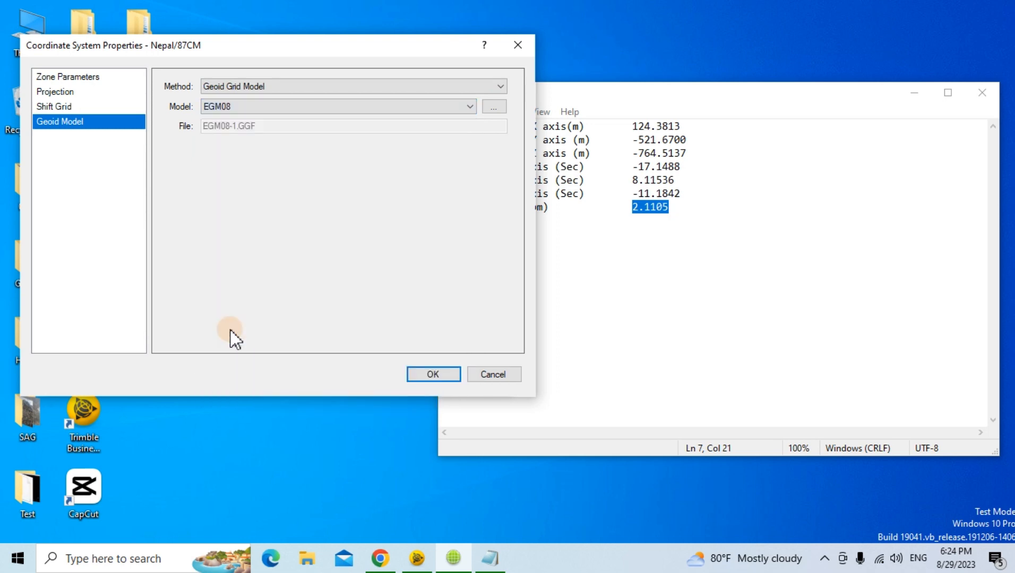
left_click(434, 374)
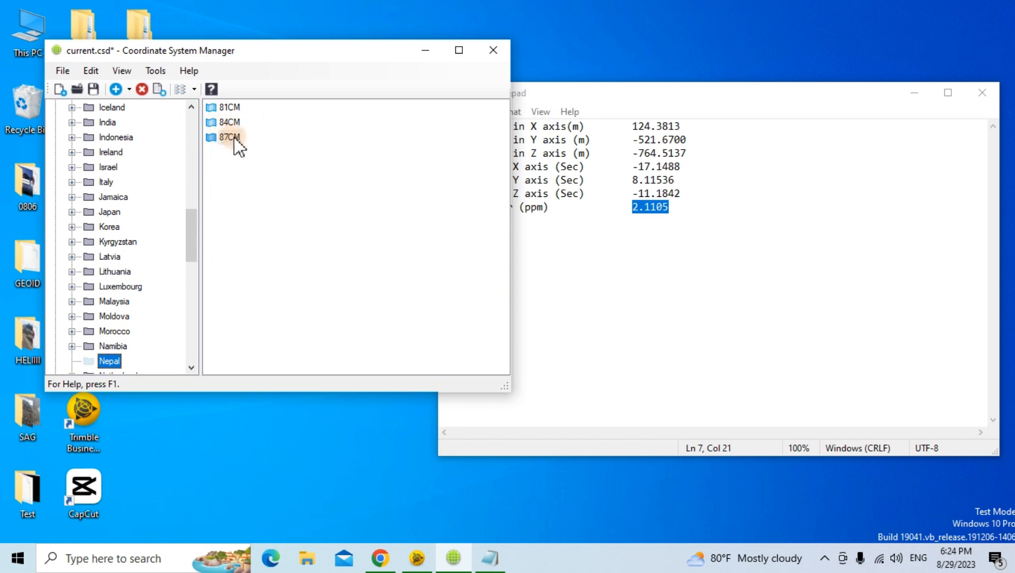
Save the current.csd coordinate system database with the three Nepal zones.
left_click(94, 90)
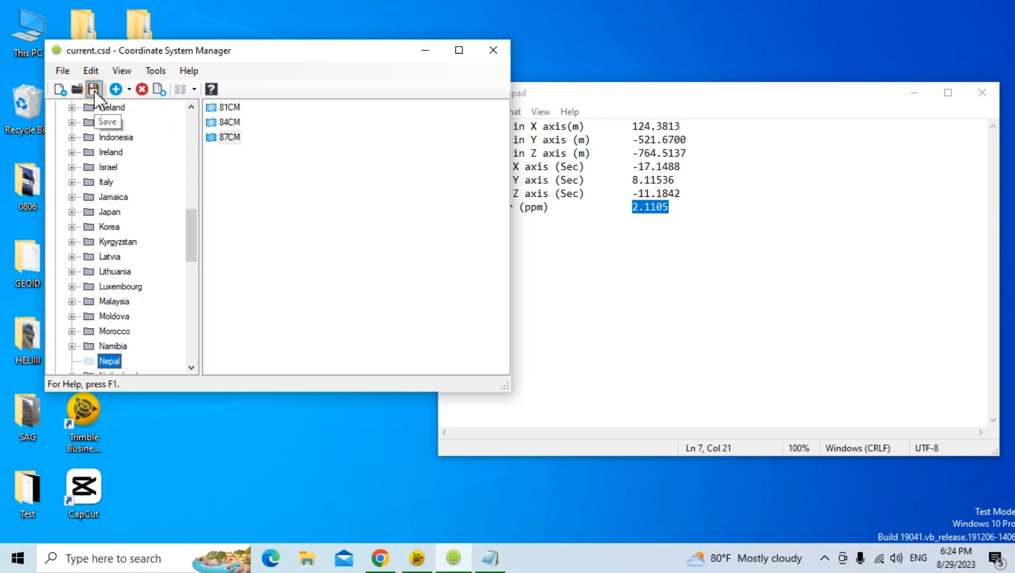
left_click(94, 91)
left_click(208, 184)
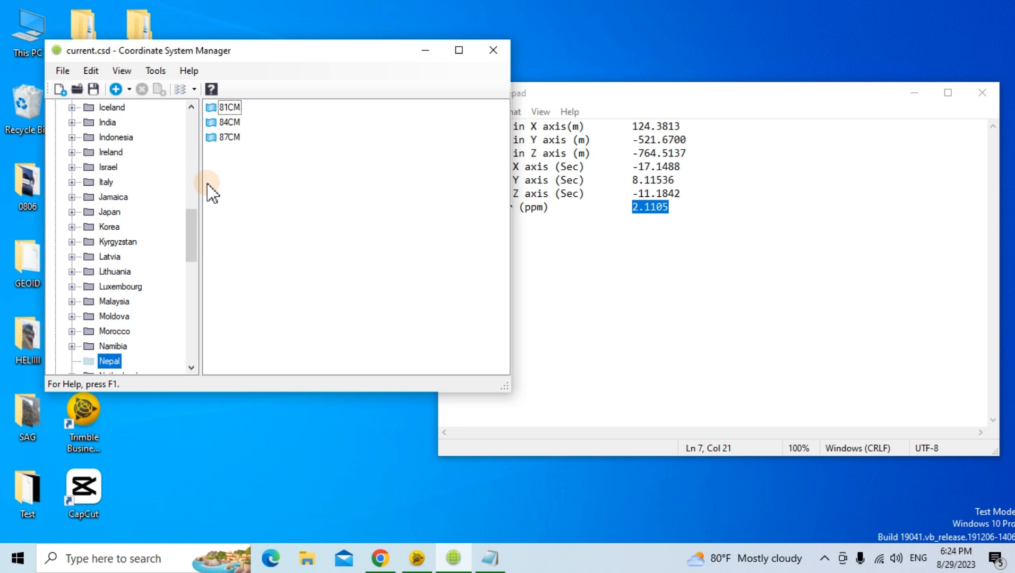
Close the coordinate system database and the parameter notes, and switch to Trimble Business Center.
left_click(503, 49)
left_click(987, 94)
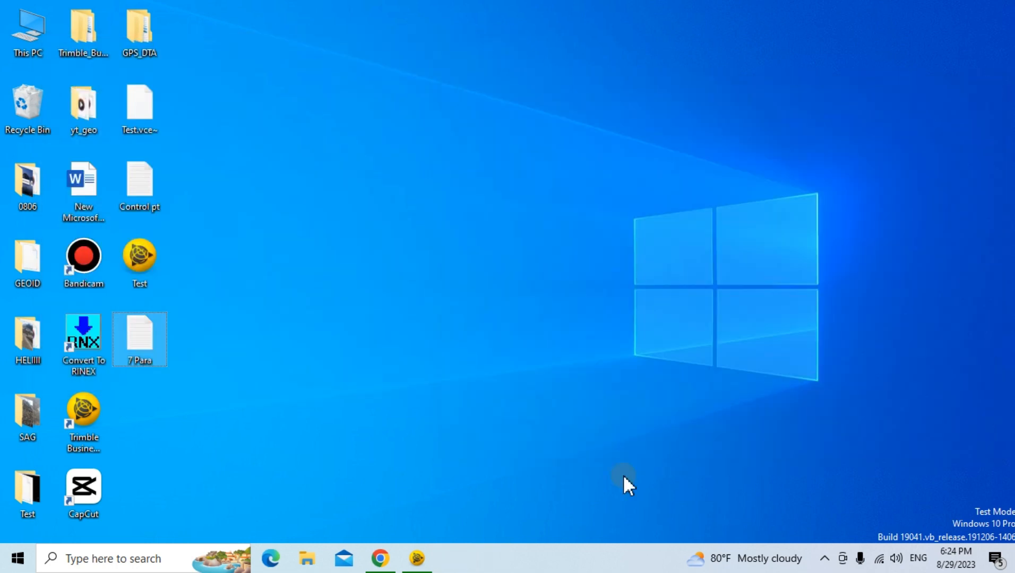
left_click(417, 559)
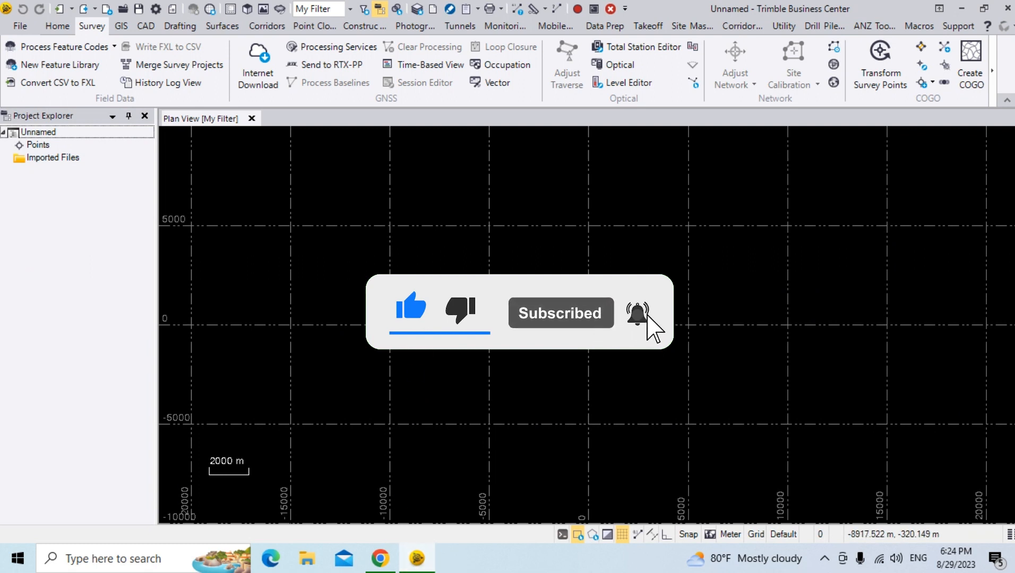